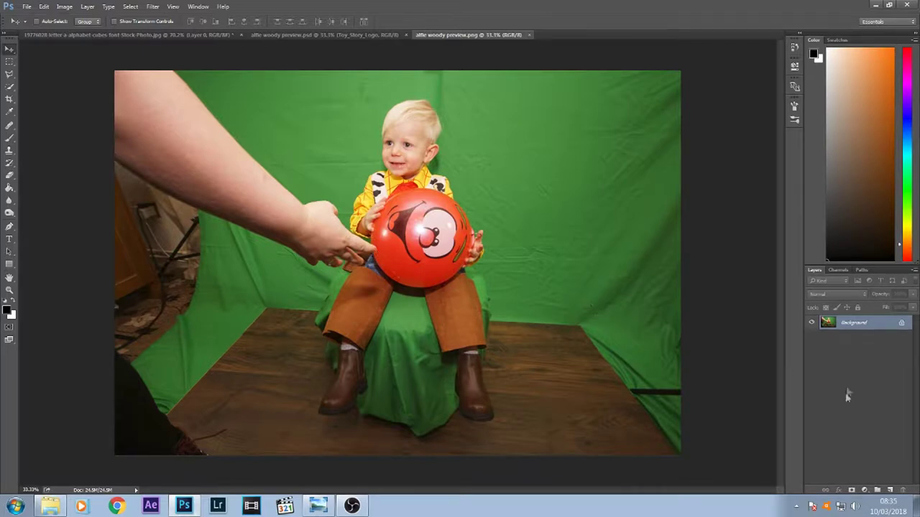
# Step: Duplicate the Background layer as "Background copy" within the same document
pyautogui.rightClick(857, 324)
pyautogui.click(849, 347)
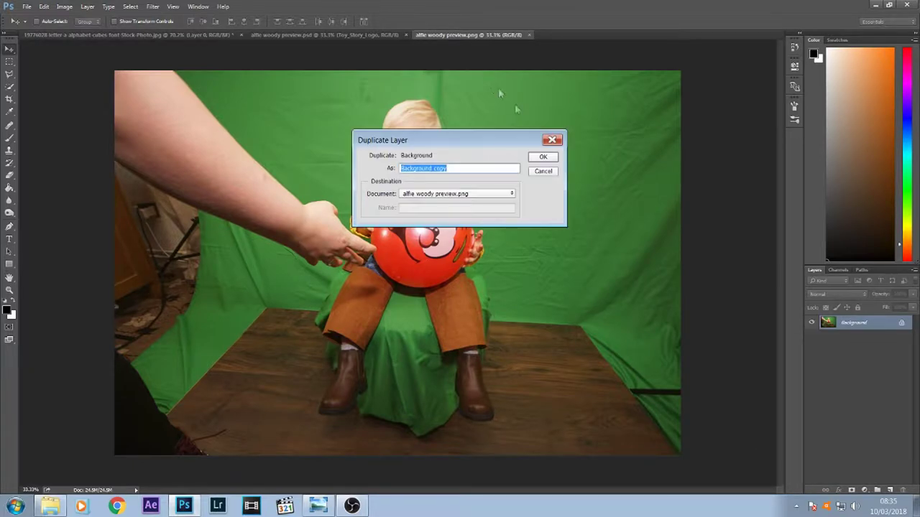
pyautogui.click(544, 157)
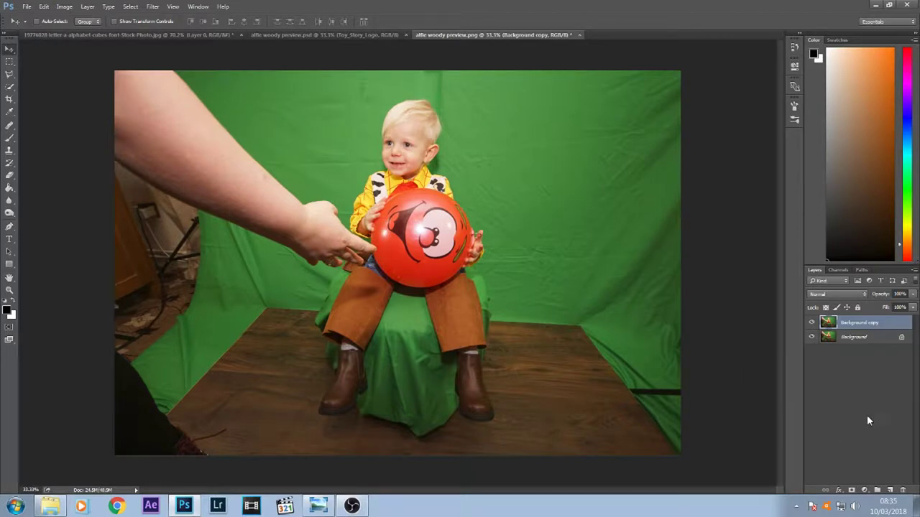
# Step: Start the Camera Raw Filter on the Background copy layer and set Vibrance to +27 and Saturation to +11
pyautogui.click(153, 7)
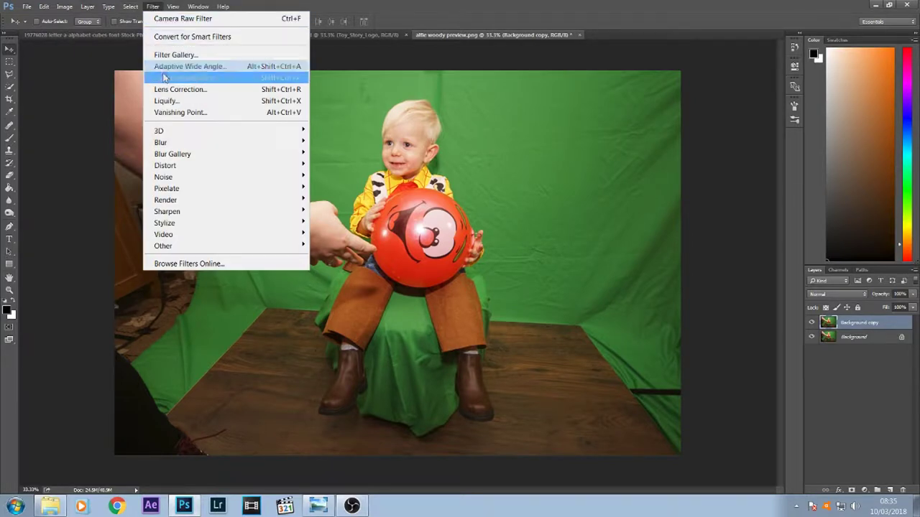
pyautogui.click(166, 78)
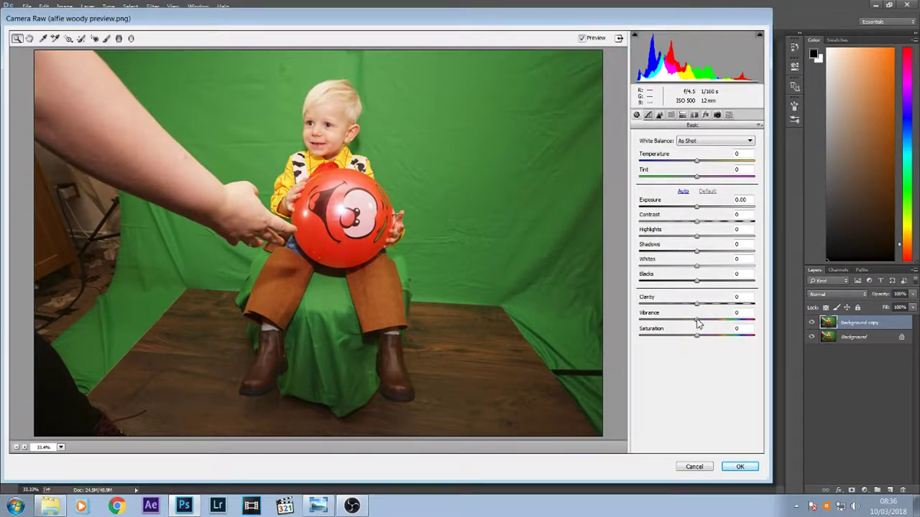
pyautogui.moveTo(699, 323); pyautogui.dragTo(713, 324)
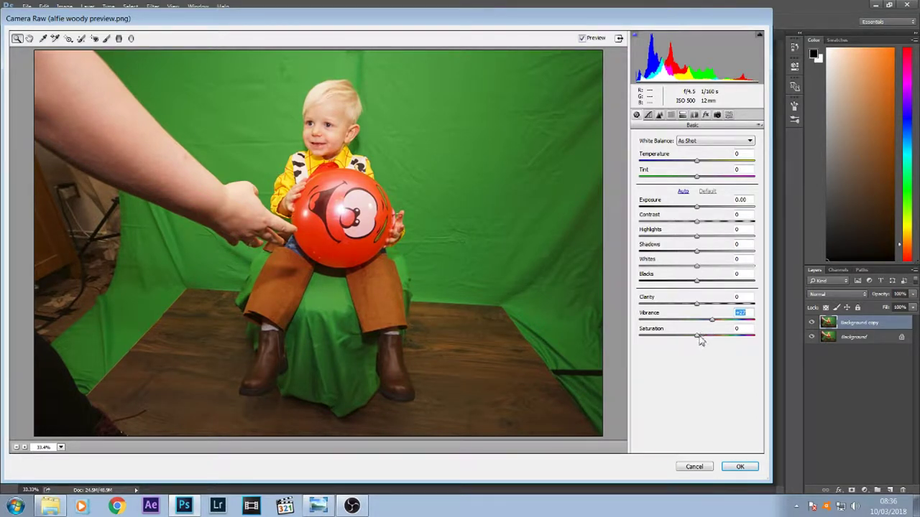
pyautogui.moveTo(696, 340); pyautogui.dragTo(704, 341)
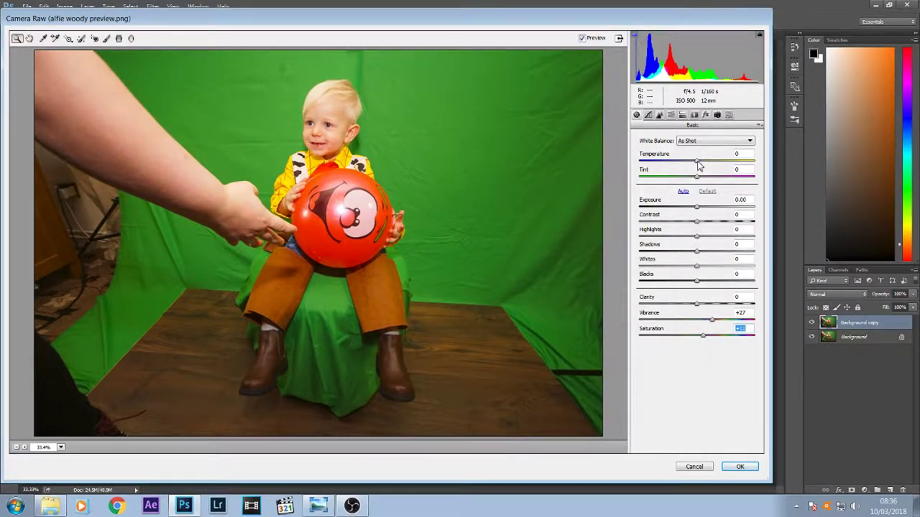
# Step: Try a cooler temperature and white balance samples from the vest and the ball's eye, and return to the As Shot white balance
pyautogui.moveTo(699, 166); pyautogui.dragTo(696, 166)
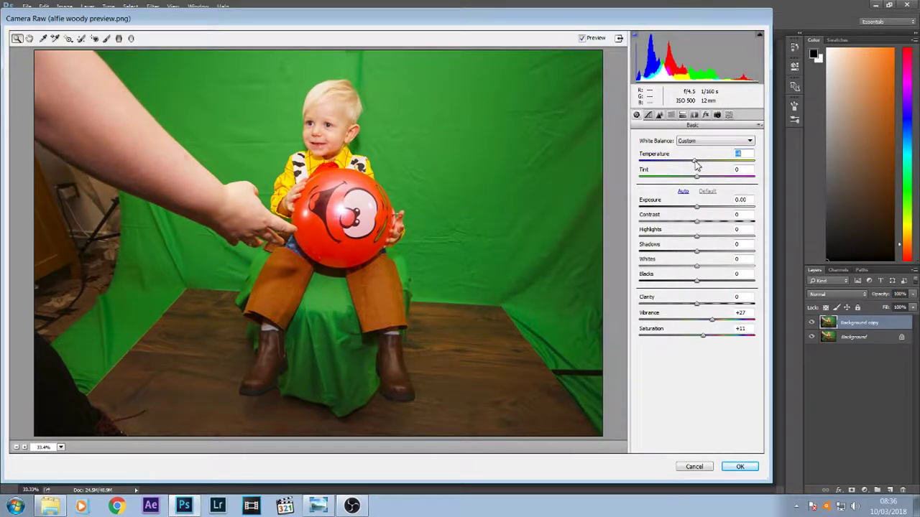
pyautogui.click(43, 38)
pyautogui.click(305, 173)
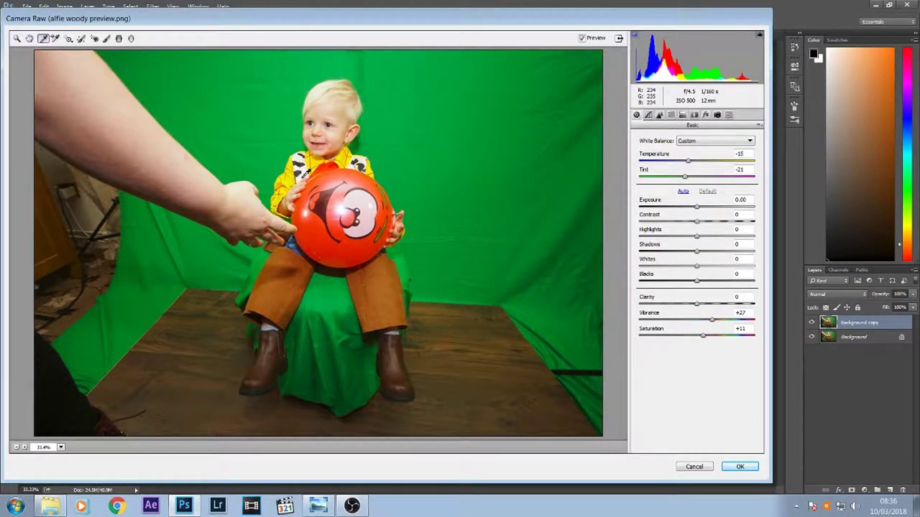
pyautogui.click(361, 200)
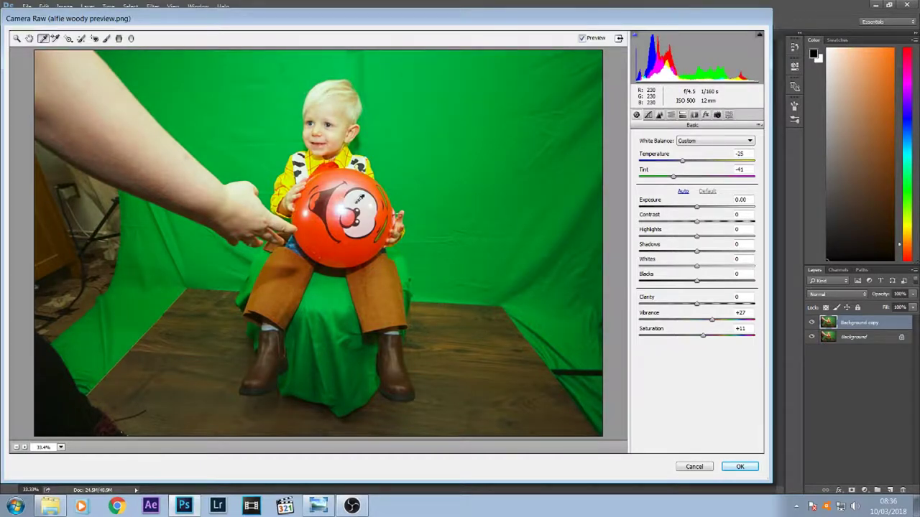
pyautogui.click(307, 174)
pyautogui.click(733, 141)
pyautogui.click(713, 153)
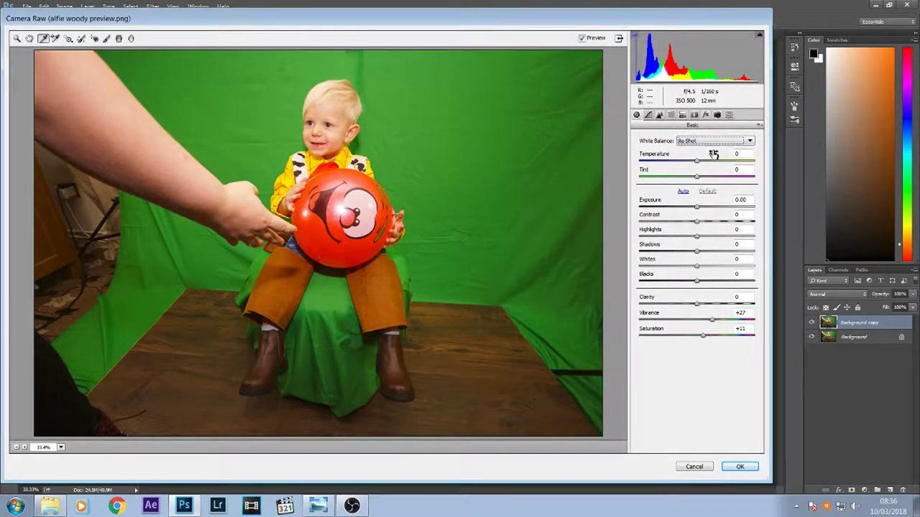
# Step: Set the white balance Temperature to -4, the sharpening Amount to 51, and add slight Luminance noise reduction
pyautogui.click(696, 166)
pyautogui.moveTo(695, 165); pyautogui.dragTo(694, 166)
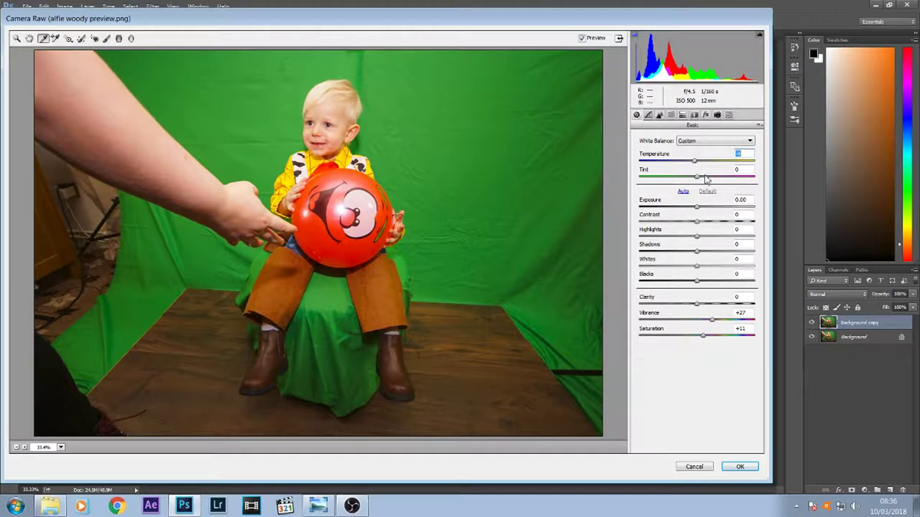
pyautogui.click(659, 115)
pyautogui.moveTo(640, 154); pyautogui.dragTo(679, 156)
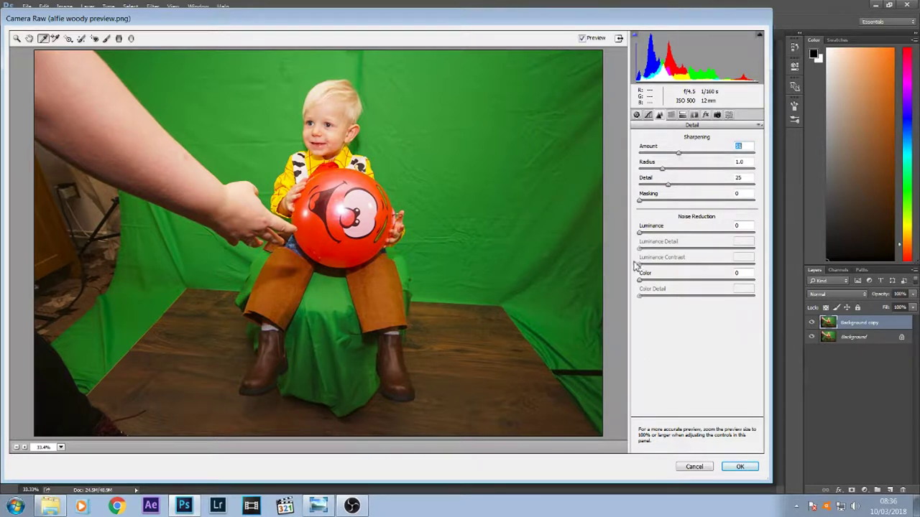
pyautogui.moveTo(641, 235); pyautogui.dragTo(649, 237)
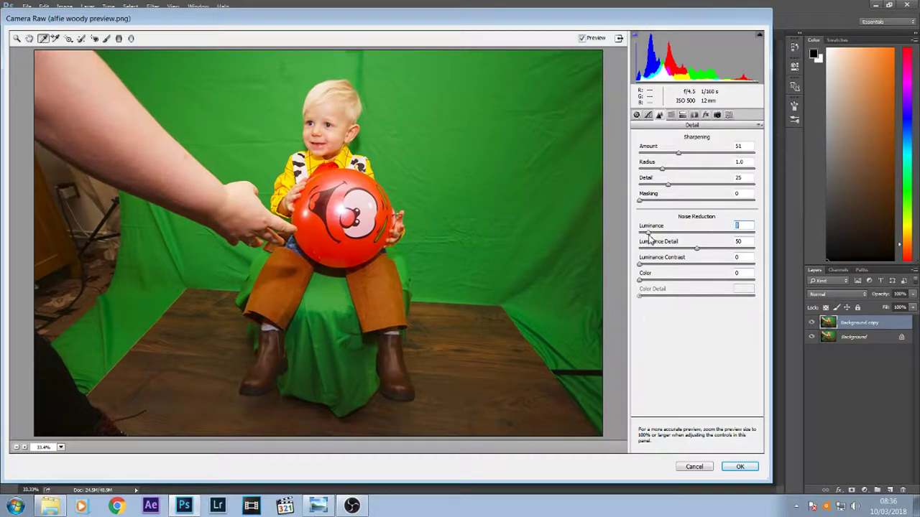
# Step: Adjust the basic tones with Shadows at +56, Highlights at -20, Whites at +27 and Blacks at -7
pyautogui.click(636, 115)
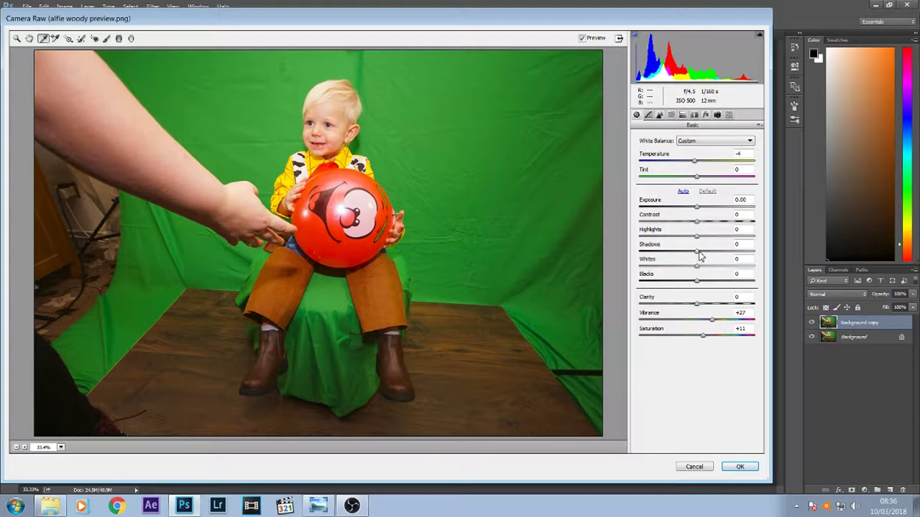
pyautogui.moveTo(700, 257); pyautogui.dragTo(686, 245)
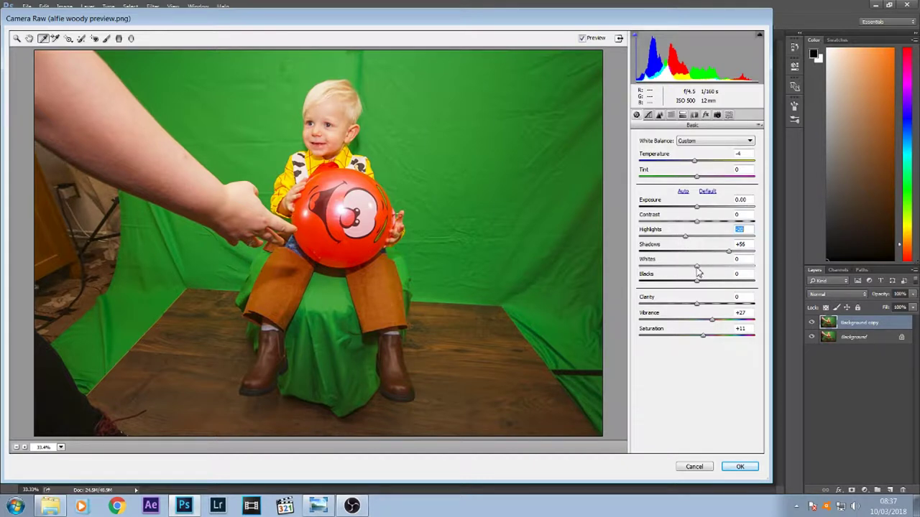
pyautogui.moveTo(697, 272); pyautogui.dragTo(712, 272)
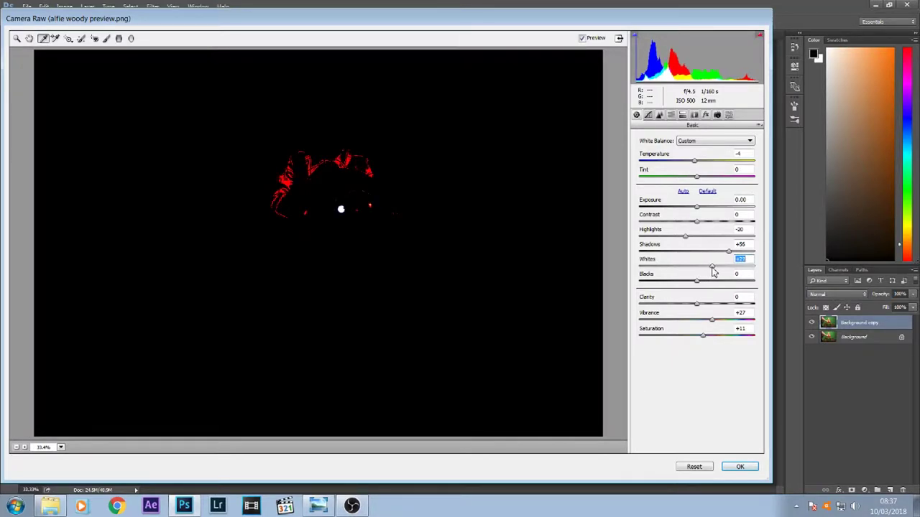
pyautogui.moveTo(713, 271); pyautogui.dragTo(712, 269)
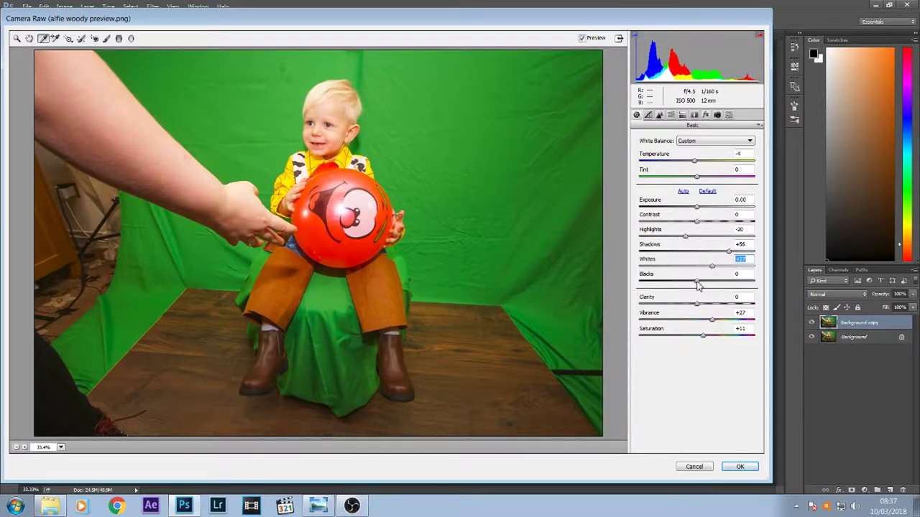
pyautogui.moveTo(697, 286); pyautogui.dragTo(694, 286)
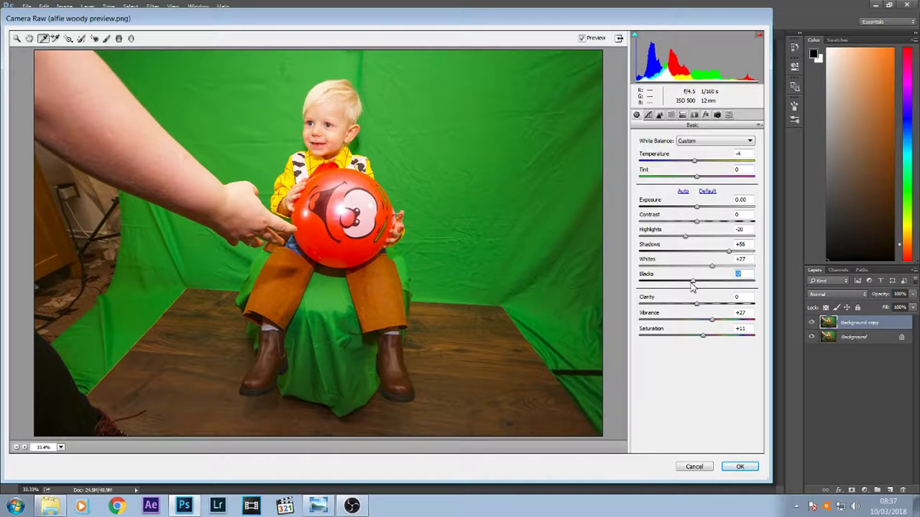
# Step: Compare the photo with and without the adjustments and apply the Camera Raw filter
pyautogui.click(582, 38)
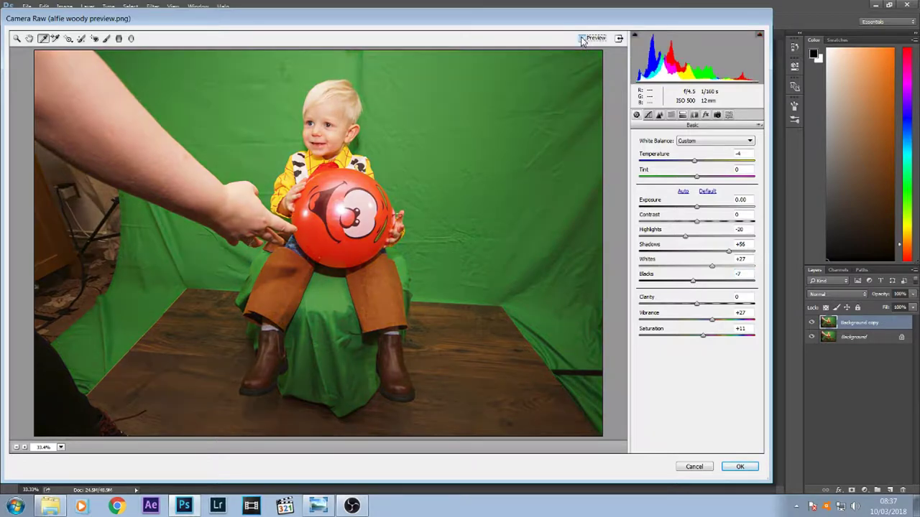
pyautogui.click(582, 38)
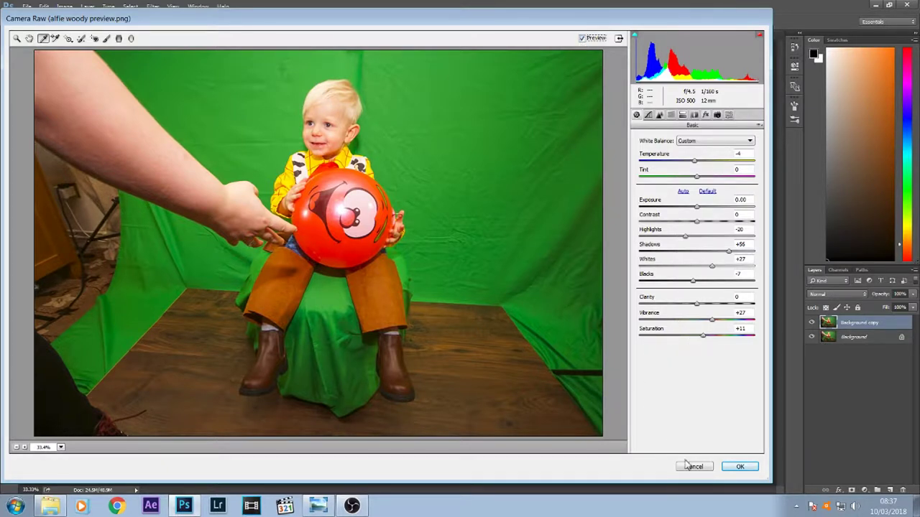
pyautogui.click(733, 467)
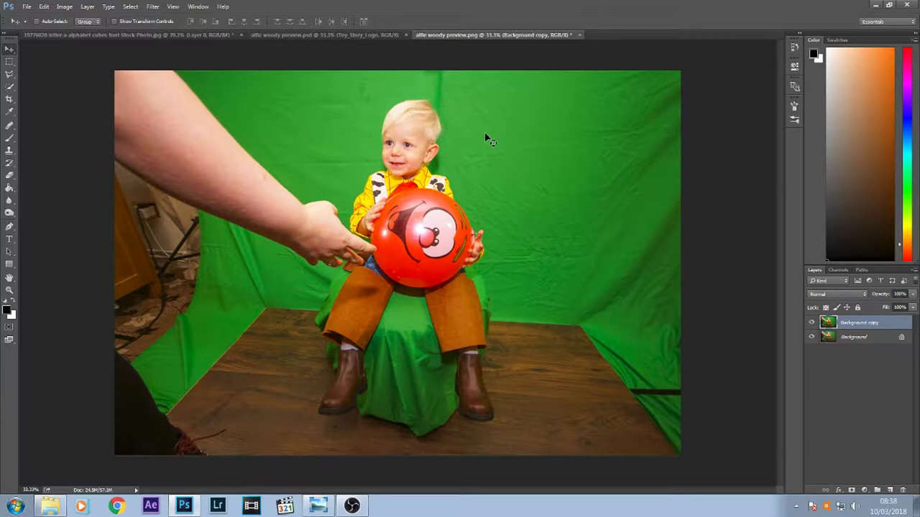
# Step: Select the boy with his ball, trousers and both boots using the Quick Selection tool
pyautogui.click(10, 89)
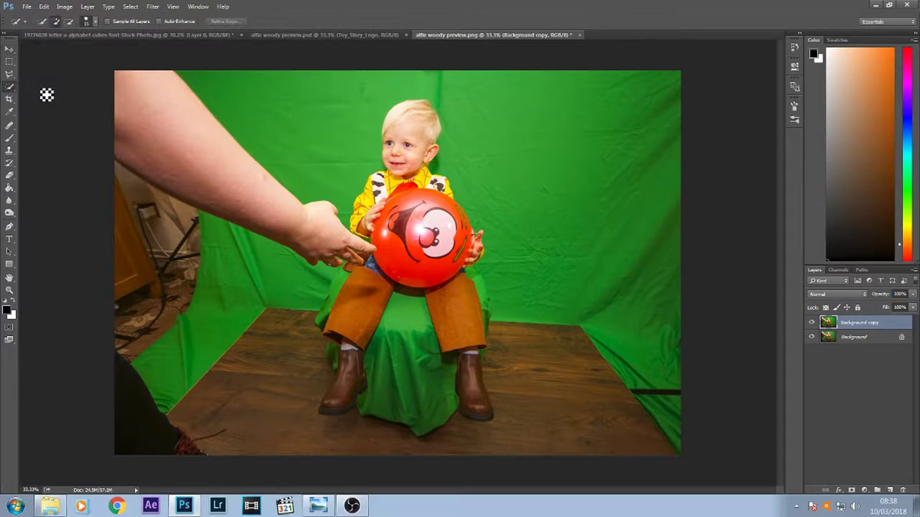
pyautogui.moveTo(417, 123); pyautogui.dragTo(417, 128)
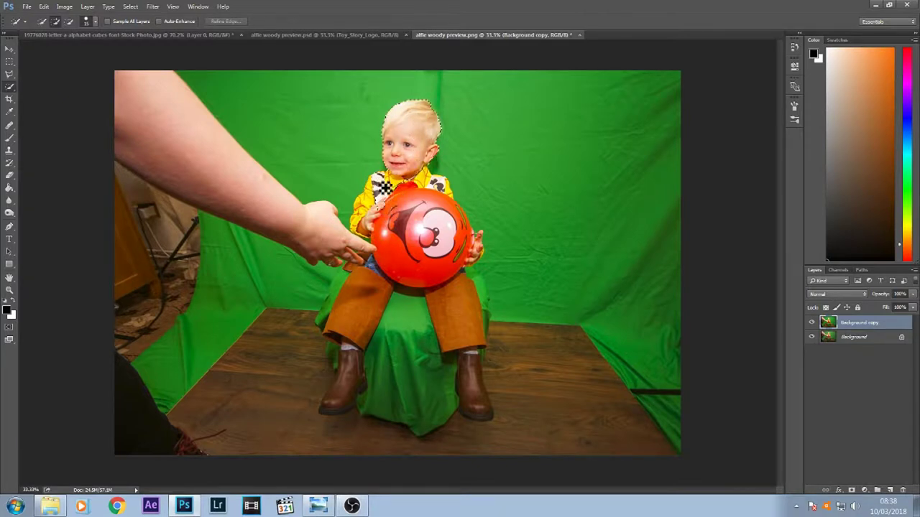
pyautogui.moveTo(375, 209)
pyautogui.mouseDown()
pyautogui.moveTo(445, 197)
pyautogui.moveTo(442, 184)
pyautogui.moveTo(437, 194)
pyautogui.moveTo(468, 231)
pyautogui.moveTo(476, 257)
pyautogui.moveTo(486, 250)
pyautogui.moveTo(463, 271)
pyautogui.moveTo(482, 390)
pyautogui.moveTo(483, 367)
pyautogui.moveTo(470, 373)
pyautogui.moveTo(487, 406)
pyautogui.mouseUp()
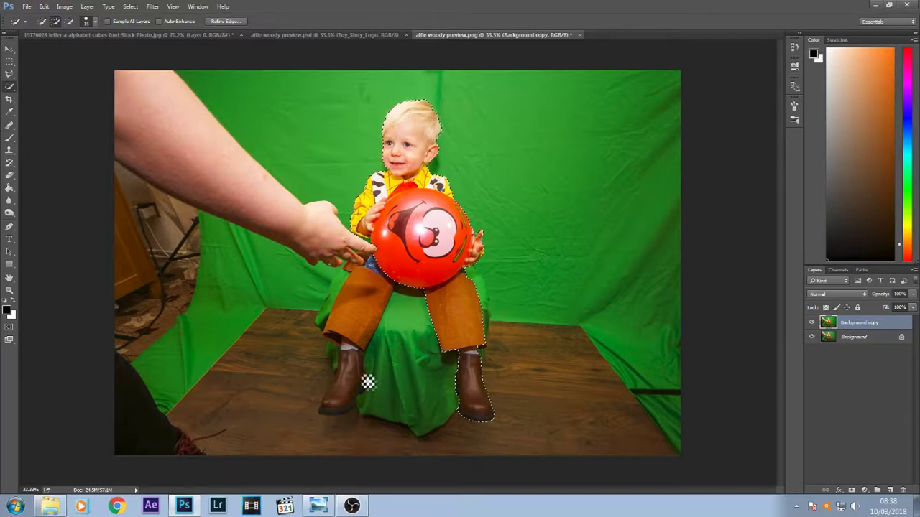
pyautogui.moveTo(391, 264)
pyautogui.mouseDown()
pyautogui.moveTo(372, 280)
pyautogui.moveTo(352, 355)
pyautogui.moveTo(366, 383)
pyautogui.moveTo(367, 366)
pyautogui.moveTo(369, 395)
pyautogui.moveTo(350, 401)
pyautogui.moveTo(350, 378)
pyautogui.moveTo(328, 419)
pyautogui.mouseUp()
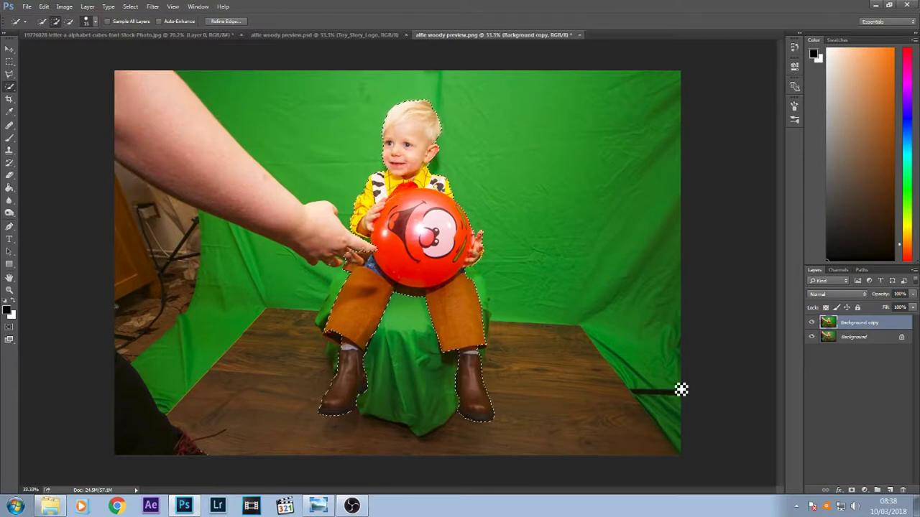
# Step: Mask the Background copy layer with the selection and hide the original Background layer
pyautogui.click(852, 490)
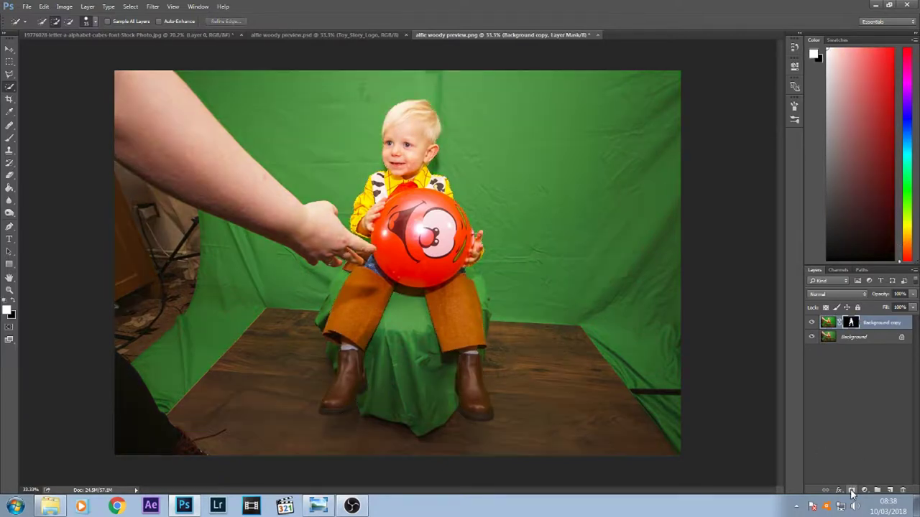
pyautogui.click(812, 338)
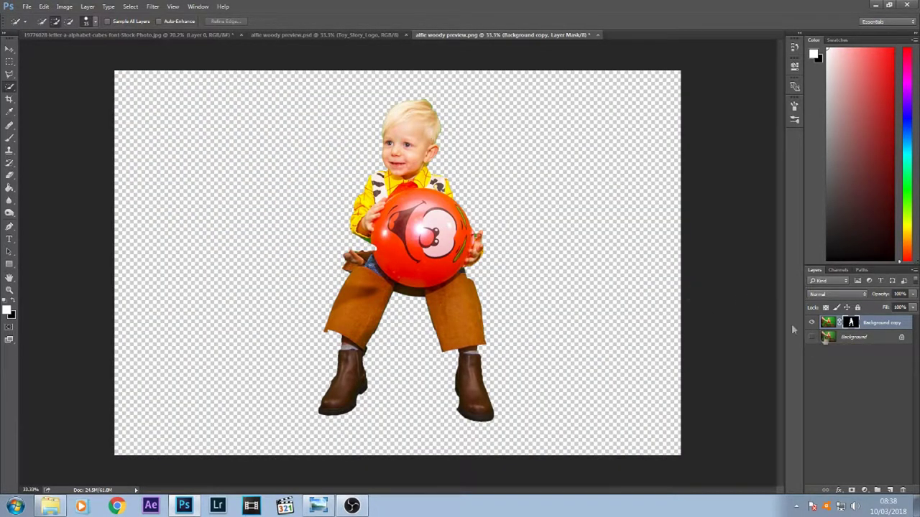
pyautogui.rightClick(851, 325)
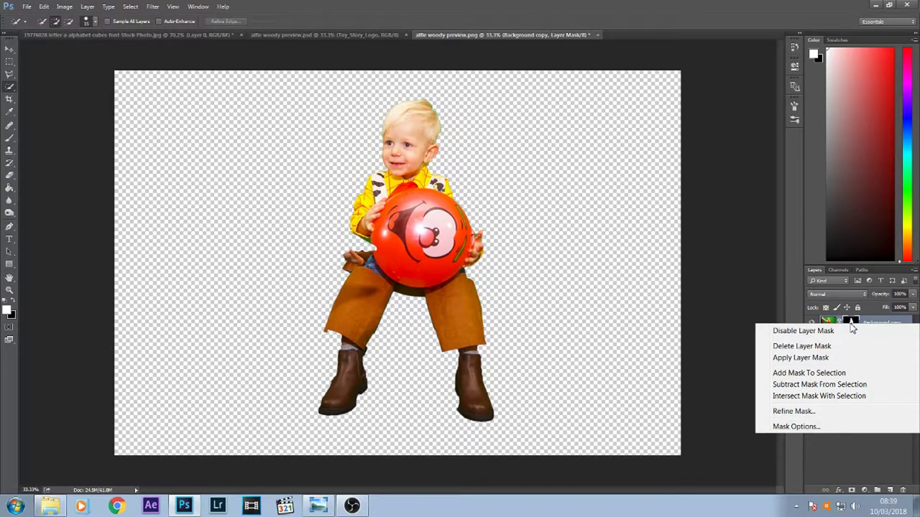
pyautogui.click(791, 411)
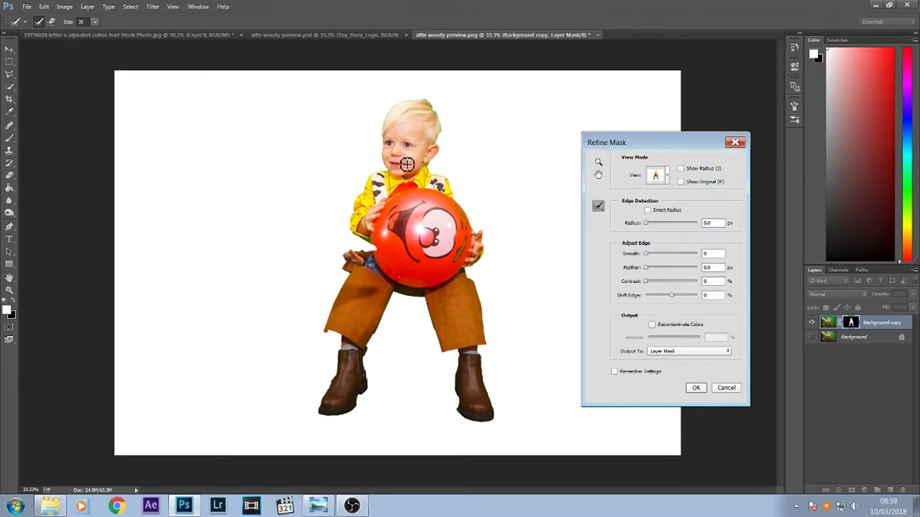
pyautogui.click(701, 392)
# Step: Refine the Background copy layer's mask with a Feather of about 1.7 px and the edge shifted inward
pyautogui.click(9, 290)
pyautogui.moveTo(407, 162); pyautogui.dragTo(429, 174)
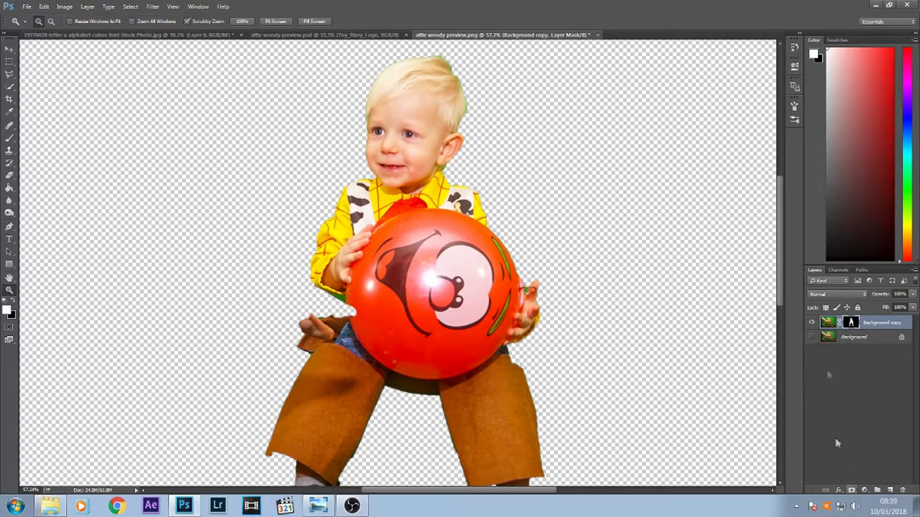
pyautogui.rightClick(875, 326)
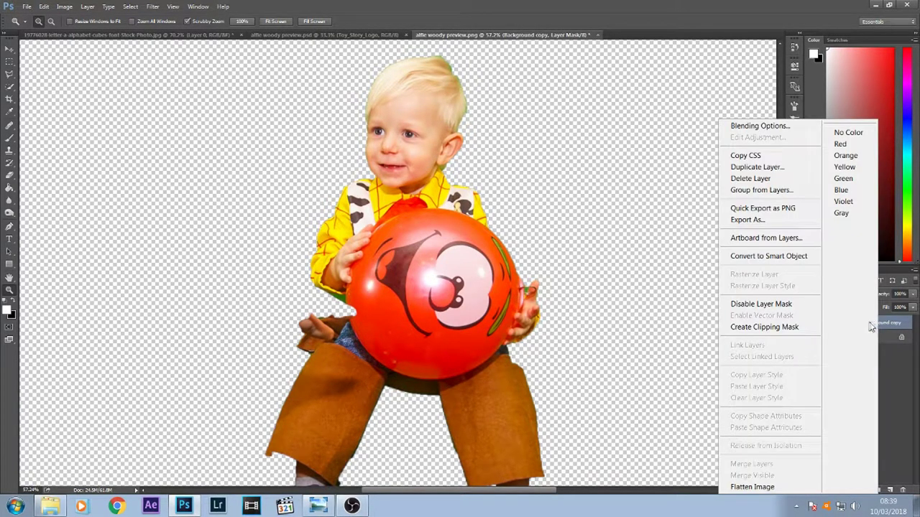
pyautogui.click(894, 322)
pyautogui.rightClick(859, 330)
pyautogui.click(815, 412)
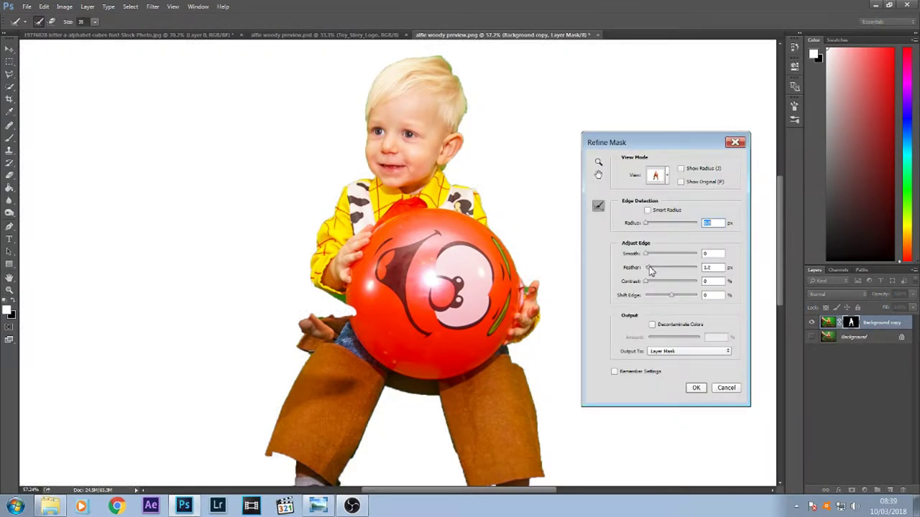
pyautogui.moveTo(671, 295); pyautogui.dragTo(665, 301)
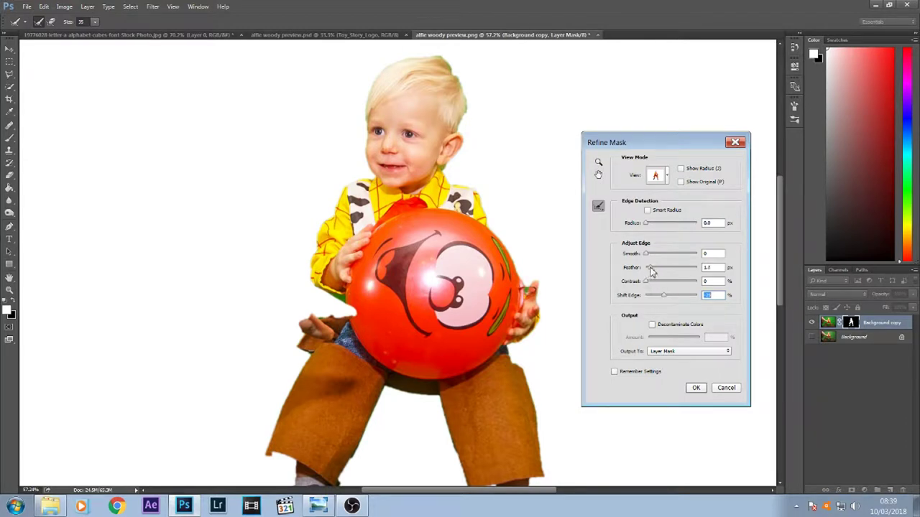
pyautogui.click(651, 267)
pyautogui.click(696, 388)
# Step: Check the whole cutout by briefly showing the original Background layer behind it and hiding it again
pyautogui.click(812, 337)
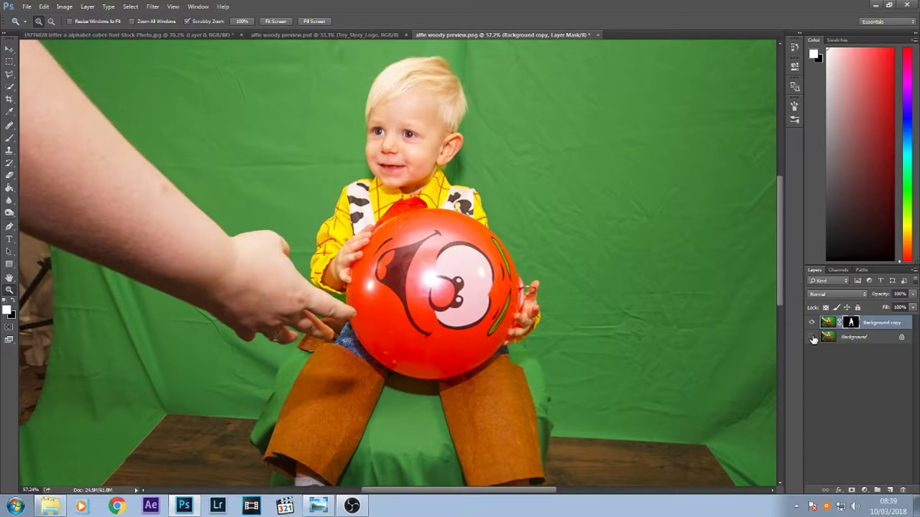
pyautogui.click(813, 339)
pyautogui.rightClick(566, 337)
pyautogui.click(586, 344)
pyautogui.click(11, 50)
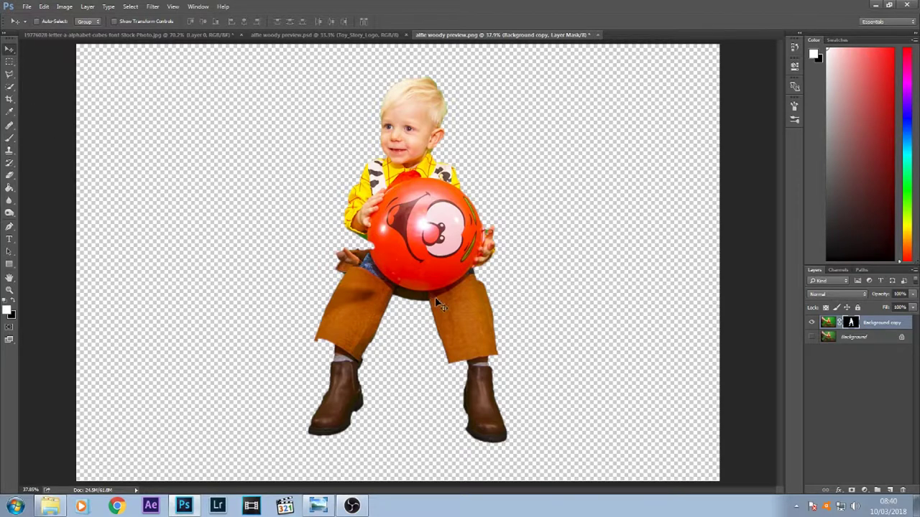
# Step: Duplicate the original Background layer as Background copy 2 and make the duplicate visible
pyautogui.click(842, 337)
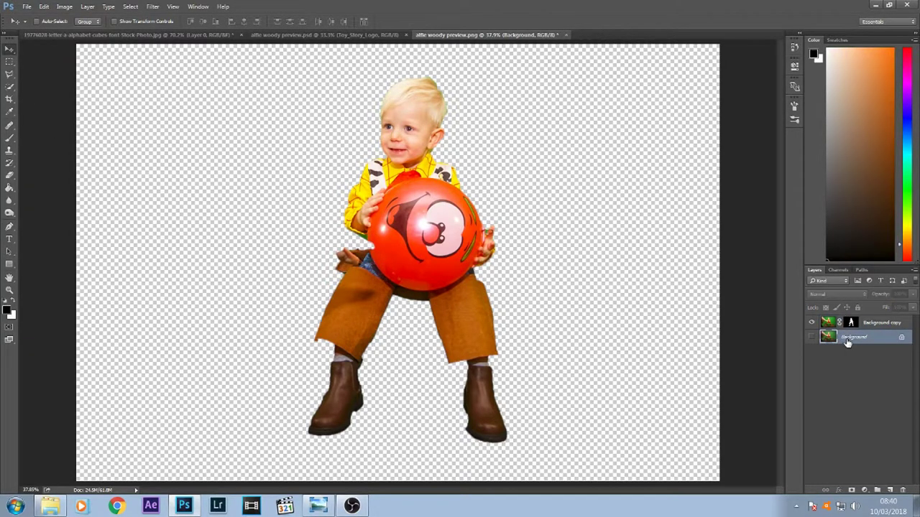
pyautogui.rightClick(848, 343)
pyautogui.click(841, 362)
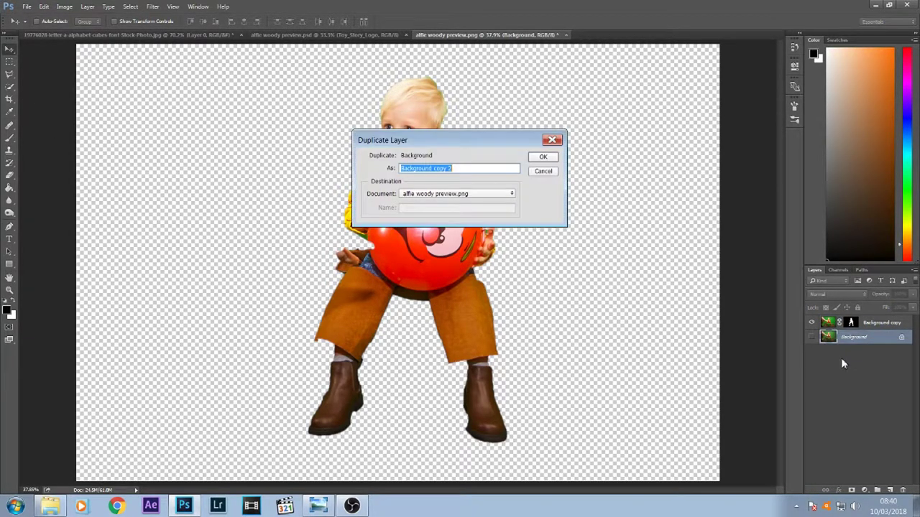
pyautogui.click(544, 157)
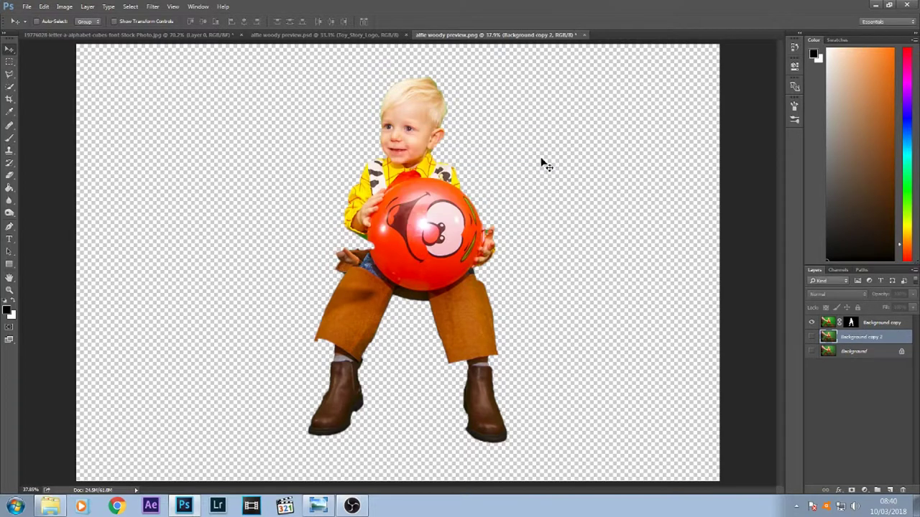
pyautogui.click(813, 338)
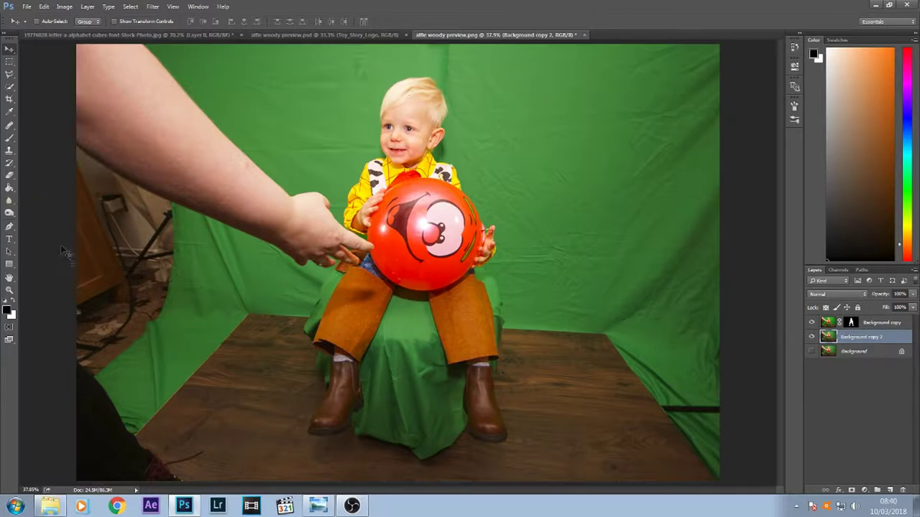
# Step: Outline the wooden floor on Background copy 2 with the Polygonal Lasso, following its back edge, slanted sides and front edge
pyautogui.click(9, 74)
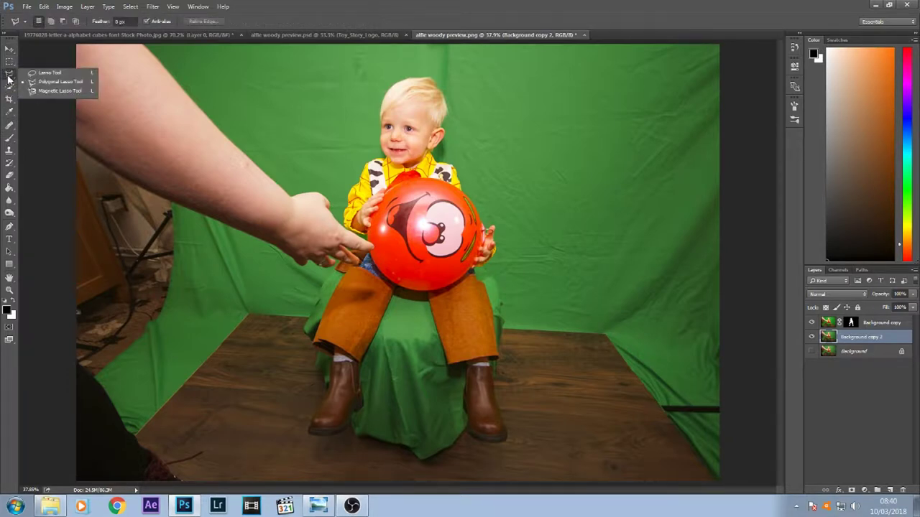
pyautogui.click(44, 83)
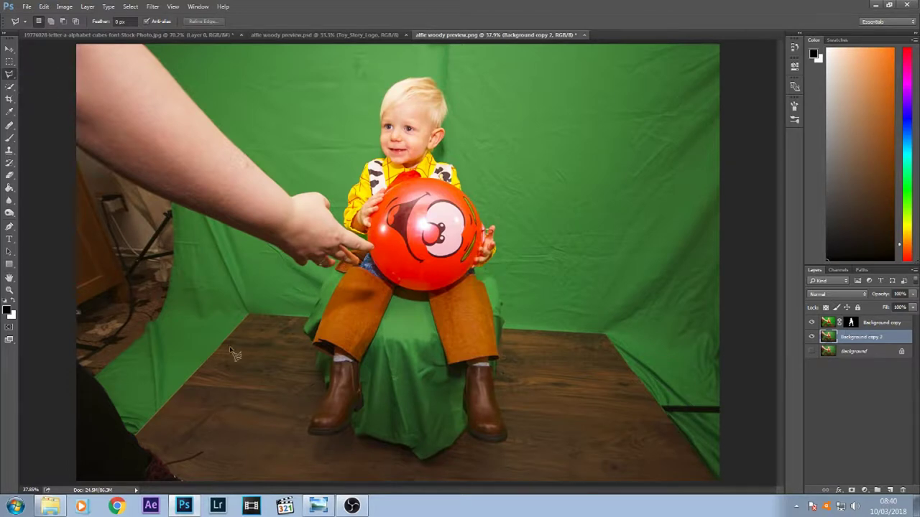
pyautogui.click(250, 316)
pyautogui.click(606, 335)
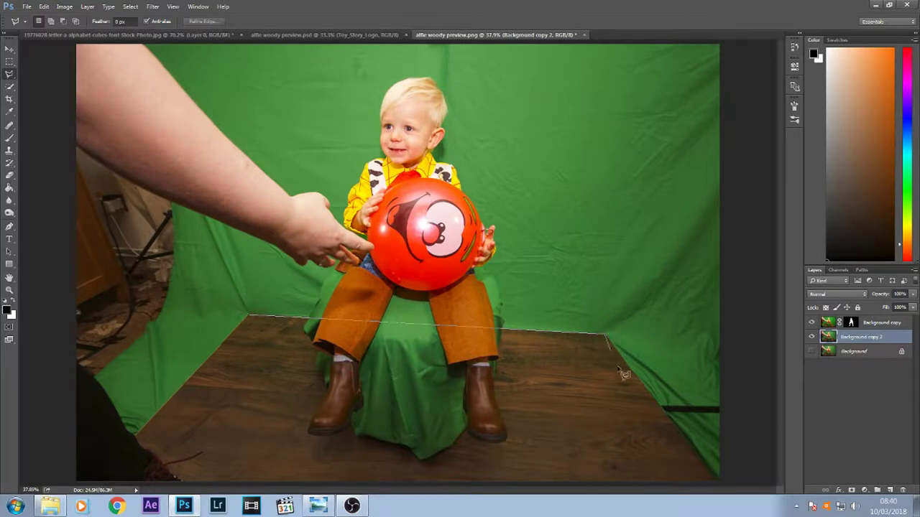
pyautogui.click(718, 487)
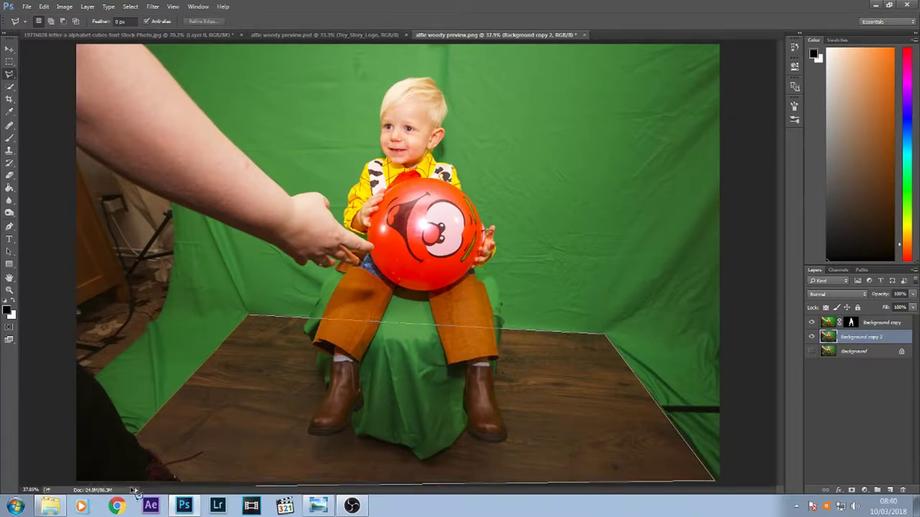
pyautogui.click(111, 486)
pyautogui.click(250, 320)
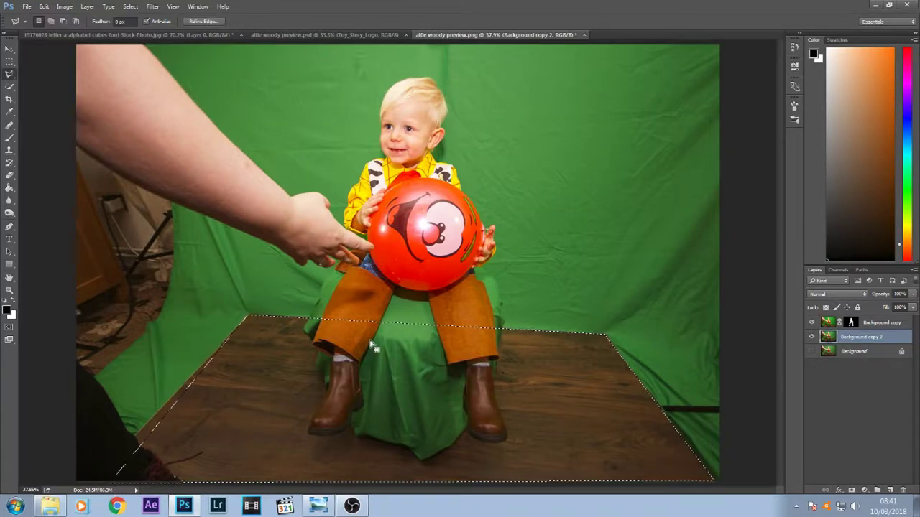
# Step: Invert the floor selection, delete everything outside the floor from Background copy 2, and deselect
pyautogui.hotkey('ctrl', 'shift', 'i')
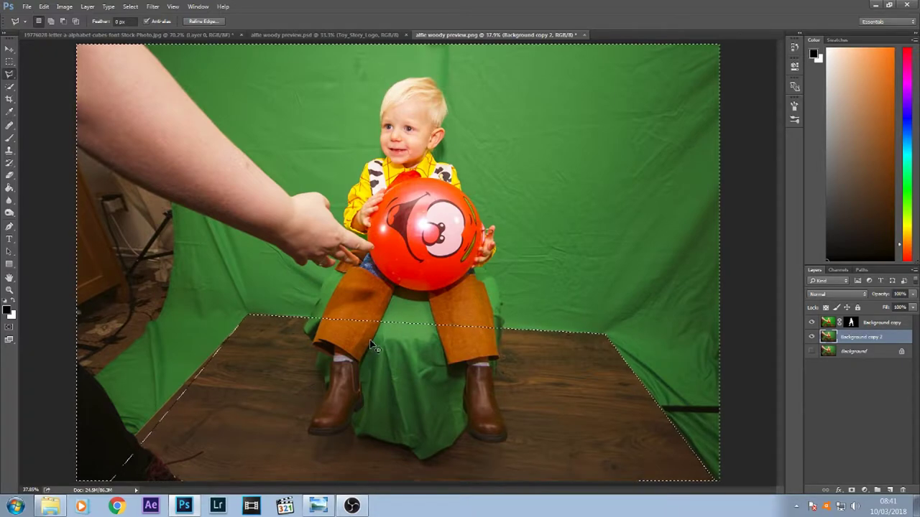
pyautogui.press('Delete')
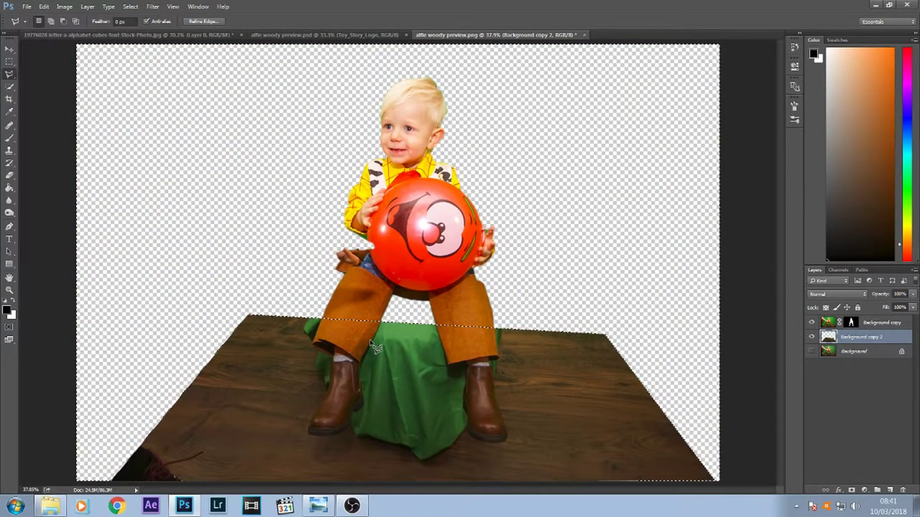
pyautogui.hotkey('ctrl', 'd')
pyautogui.press('v')
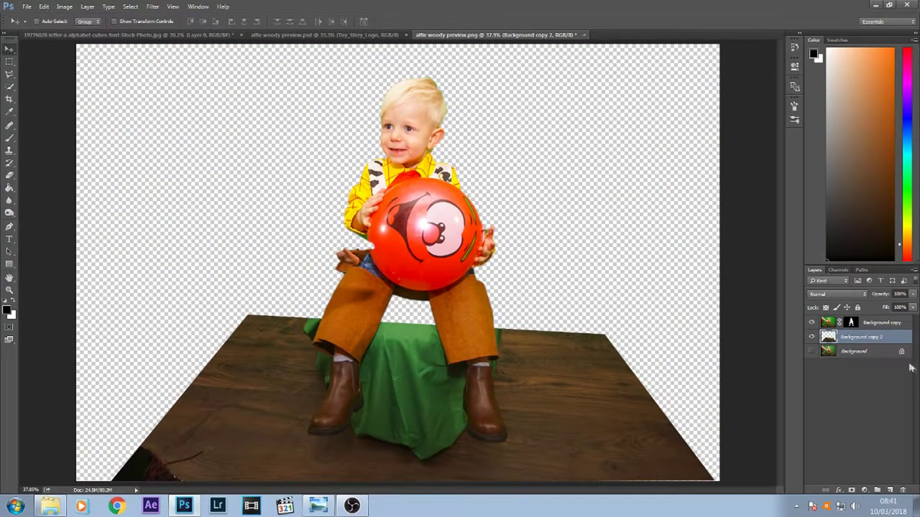
# Step: Hide the Background copy layer, show the rulers, and marquee-select the floor from beside the right boot to the canvas's lower-right corner
pyautogui.click(812, 324)
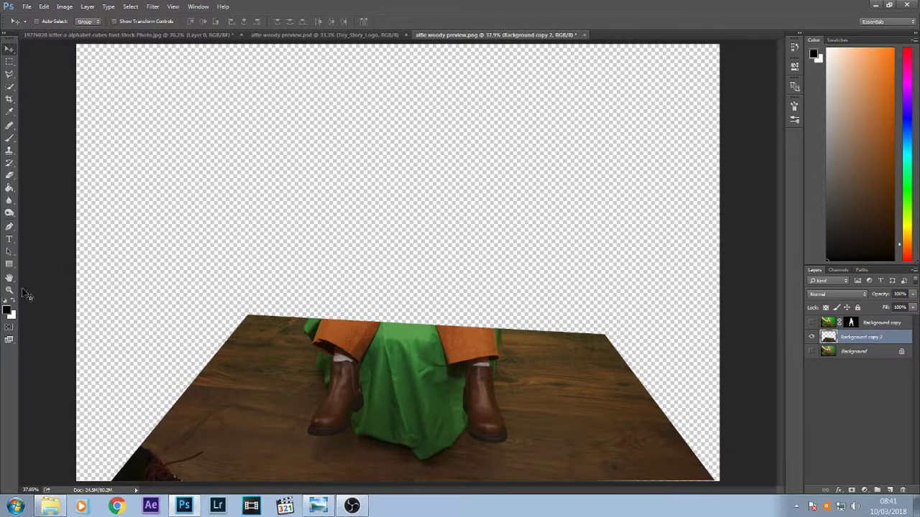
pyautogui.hotkey('ctrl', 'r')
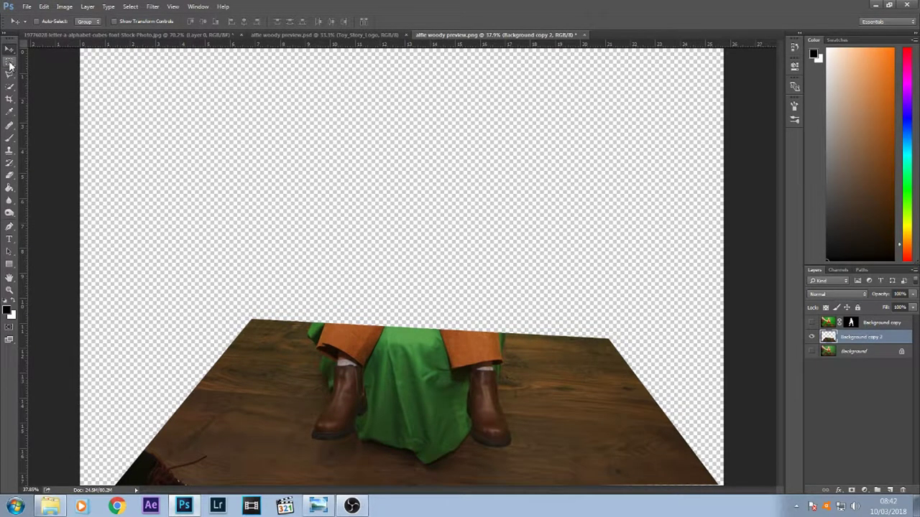
pyautogui.click(9, 64)
pyautogui.rightClick(10, 64)
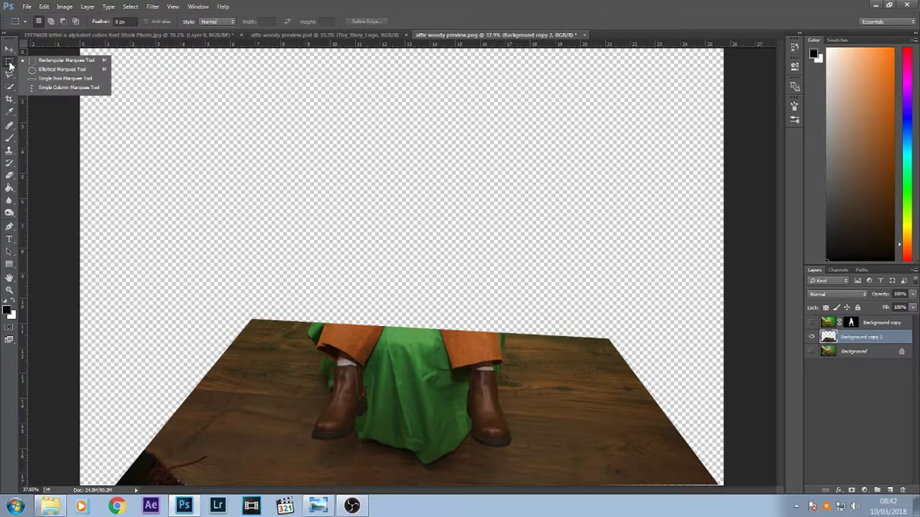
pyautogui.click(66, 60)
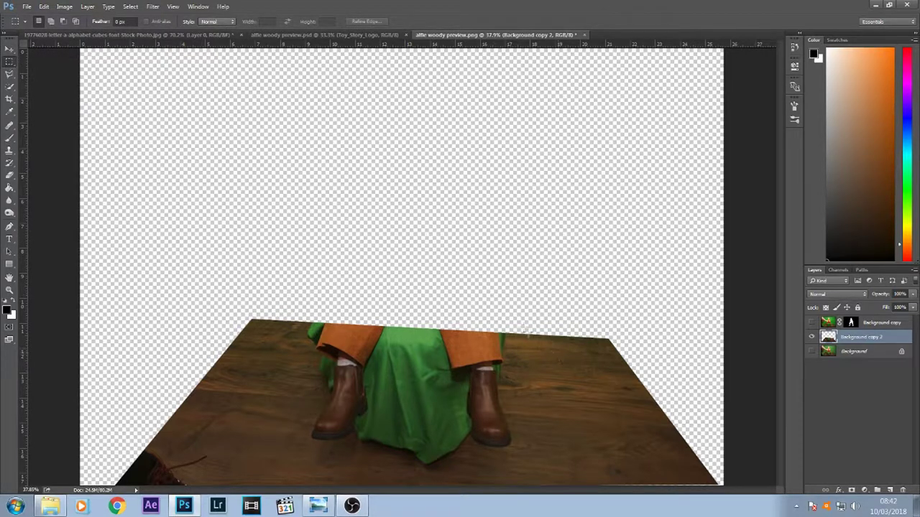
pyautogui.moveTo(514, 372); pyautogui.dragTo(528, 449)
pyautogui.click(515, 294)
pyautogui.moveTo(517, 332); pyautogui.dragTo(723, 486)
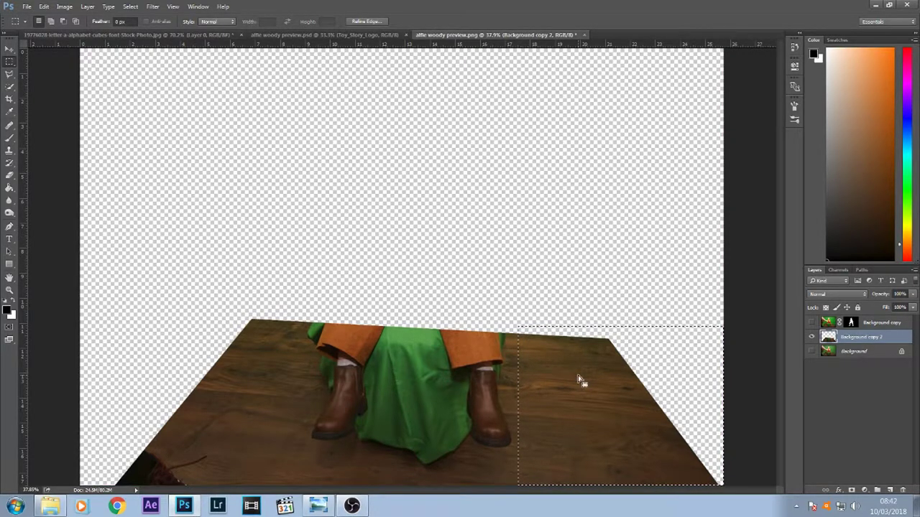
# Step: Stretch the selected right floor section outward to about 226% width with Free Transform, filling the canvas's right side, and deselect
pyautogui.hotkey('ctrl', 't')
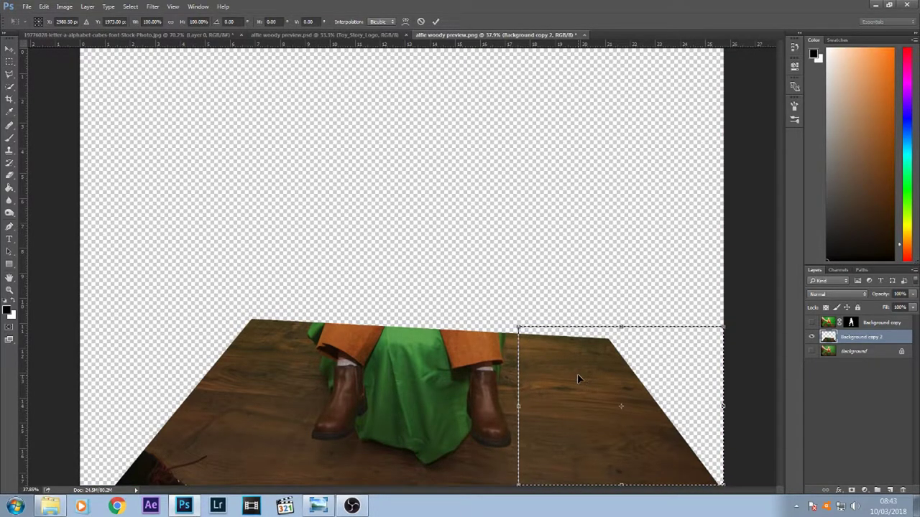
pyautogui.click(8, 49)
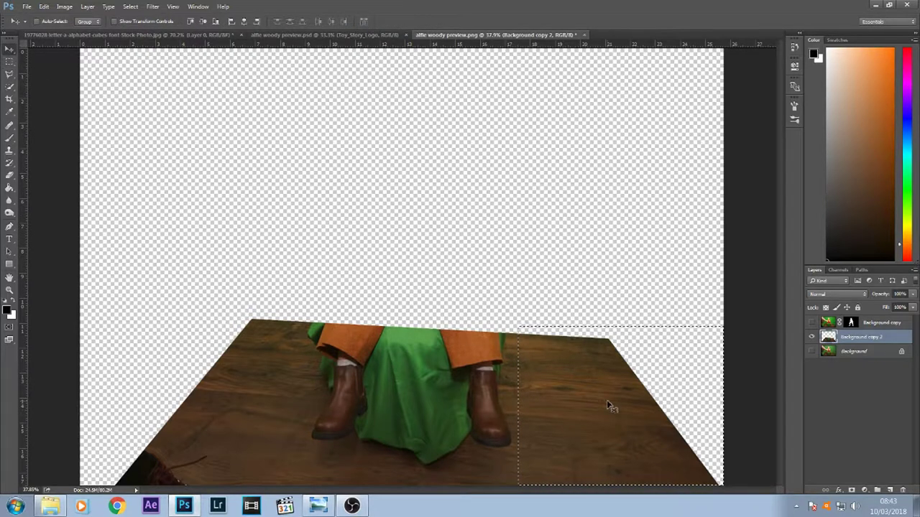
pyautogui.hotkey('ctrl', 't')
pyautogui.moveTo(734, 412); pyautogui.dragTo(752, 407)
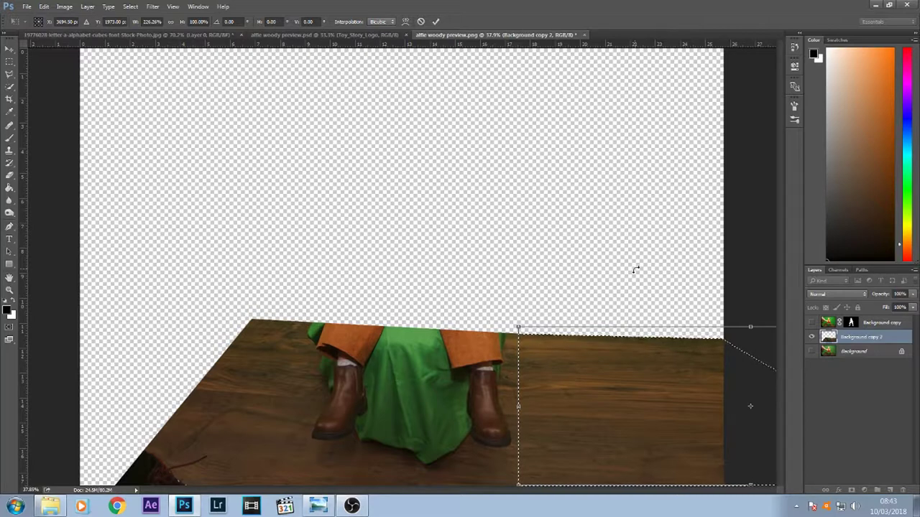
pyautogui.press('Return')
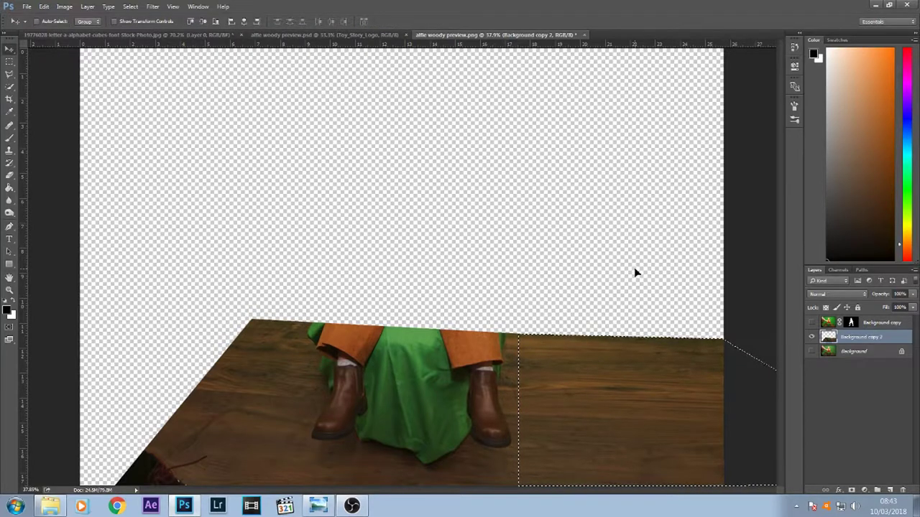
pyautogui.click(130, 6)
pyautogui.click(131, 18)
pyautogui.hotkey('ctrl', 'd')
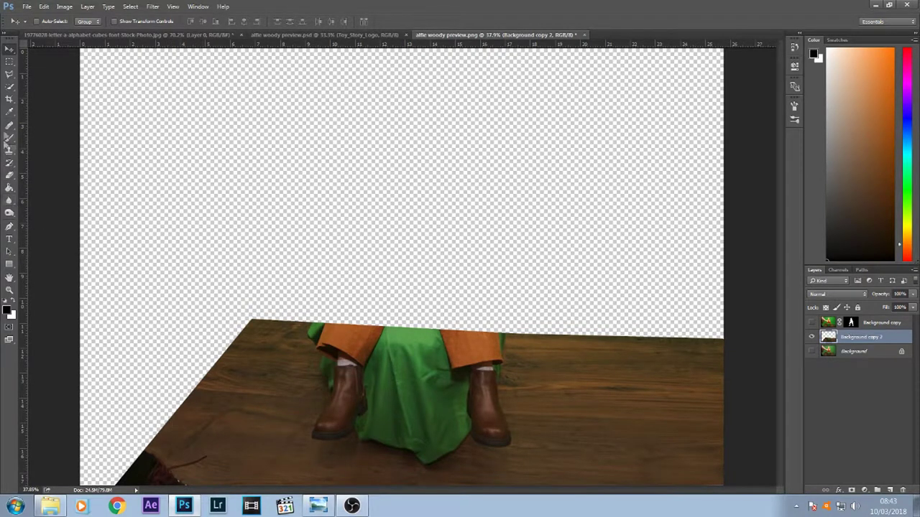
# Step: Marquee-select the floor left of the boots and stretch it outward to about 151% width with Free Transform
pyautogui.click(9, 73)
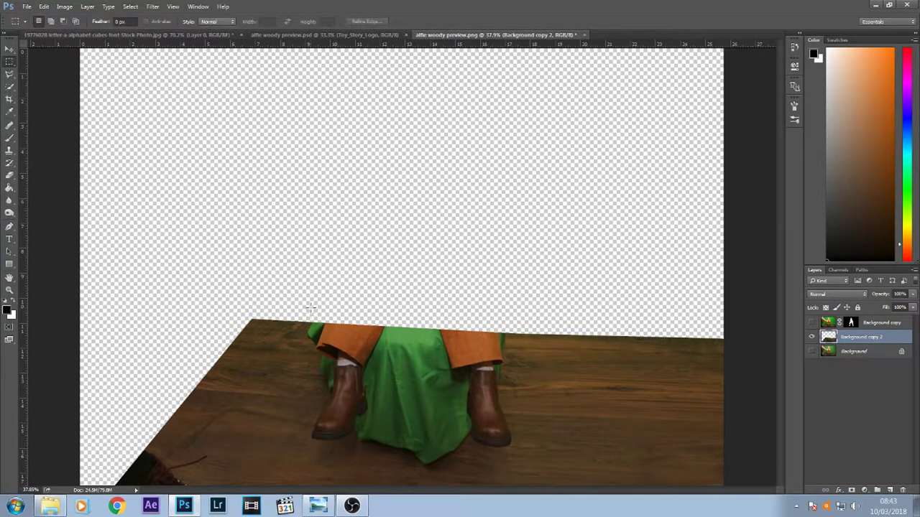
pyautogui.moveTo(302, 307); pyautogui.dragTo(103, 507)
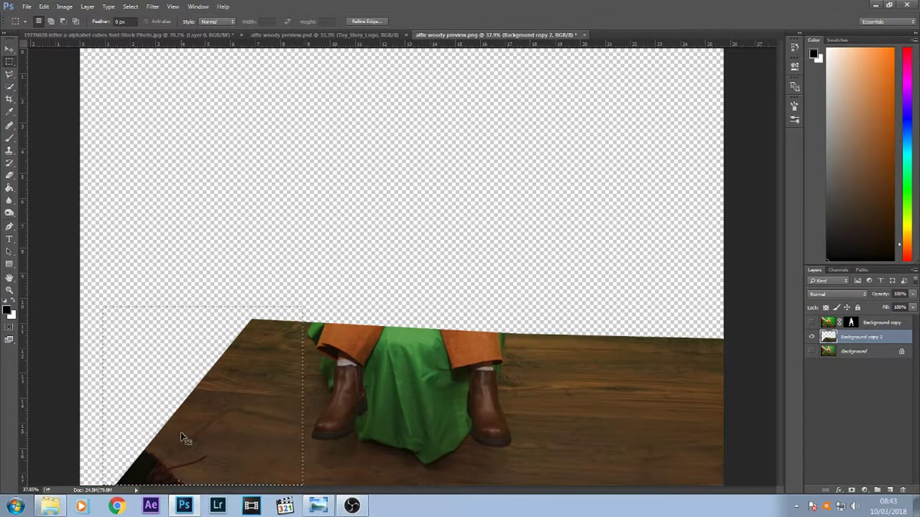
pyautogui.hotkey('ctrl', 't')
pyautogui.moveTo(101, 396); pyautogui.dragTo(27, 396)
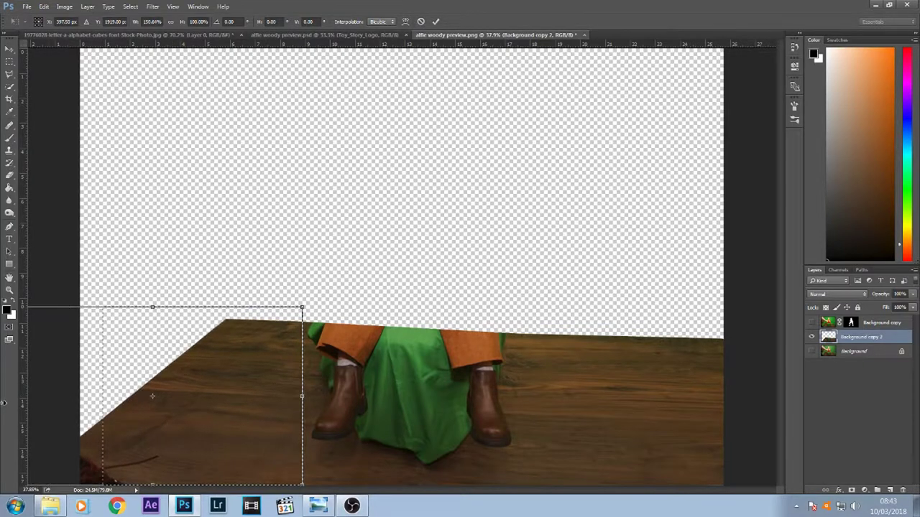
pyautogui.click(9, 289)
pyautogui.click(409, 191)
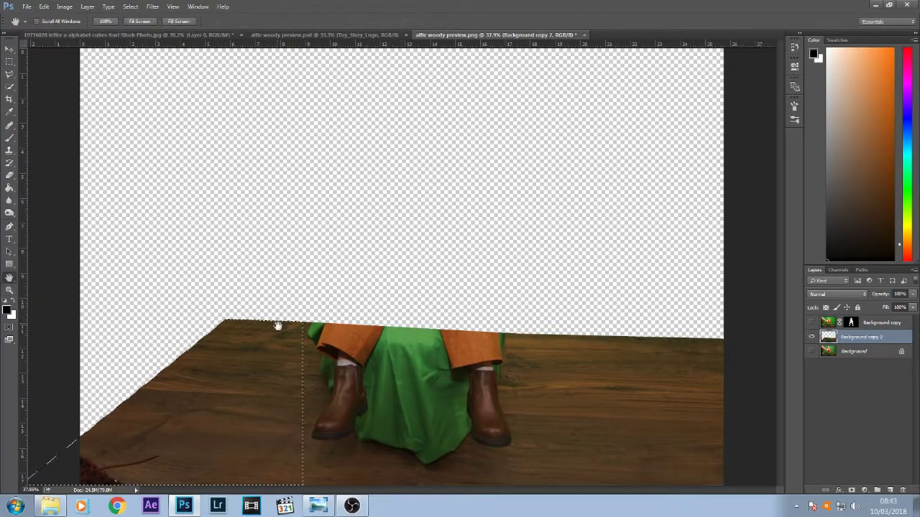
# Step: Stretch the left floor section further outward to about 181% width with Free Transform and deselect it
pyautogui.click(9, 290)
pyautogui.keyDown('alt'); pyautogui.click(246, 370); pyautogui.keyUp('alt')
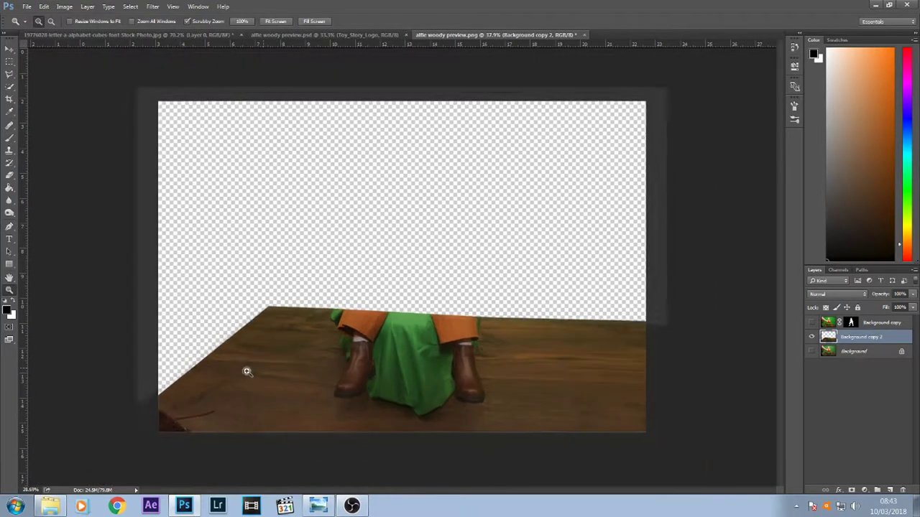
pyautogui.keyDown('alt'); pyautogui.click(215, 318); pyautogui.keyUp('alt')
pyautogui.click(9, 61)
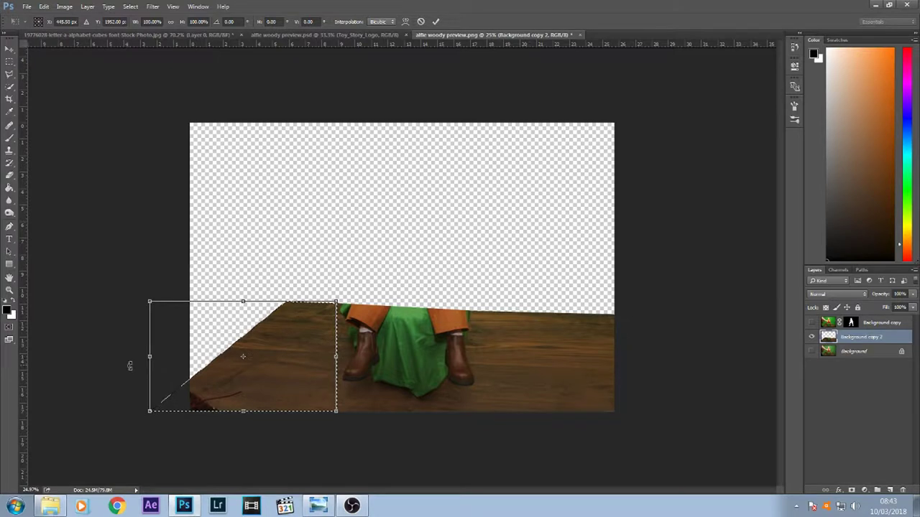
pyautogui.moveTo(151, 357); pyautogui.dragTo(2, 353)
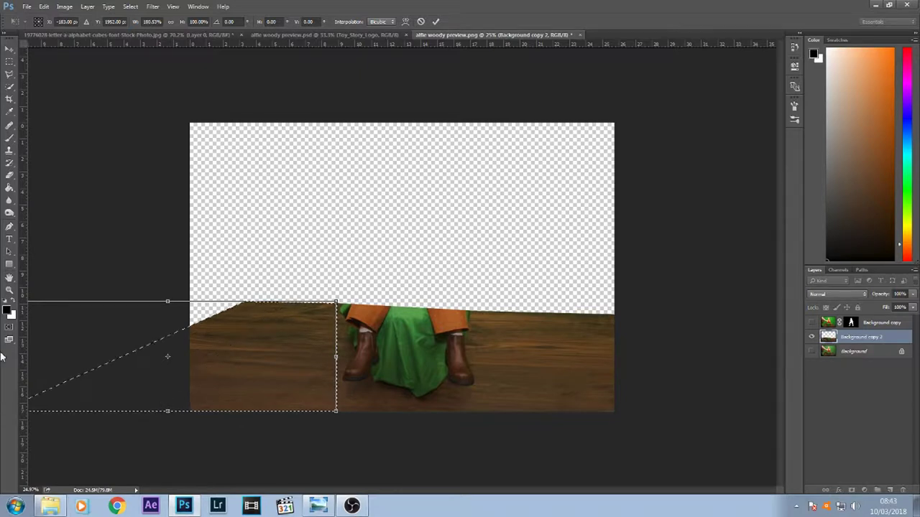
pyautogui.press('Return')
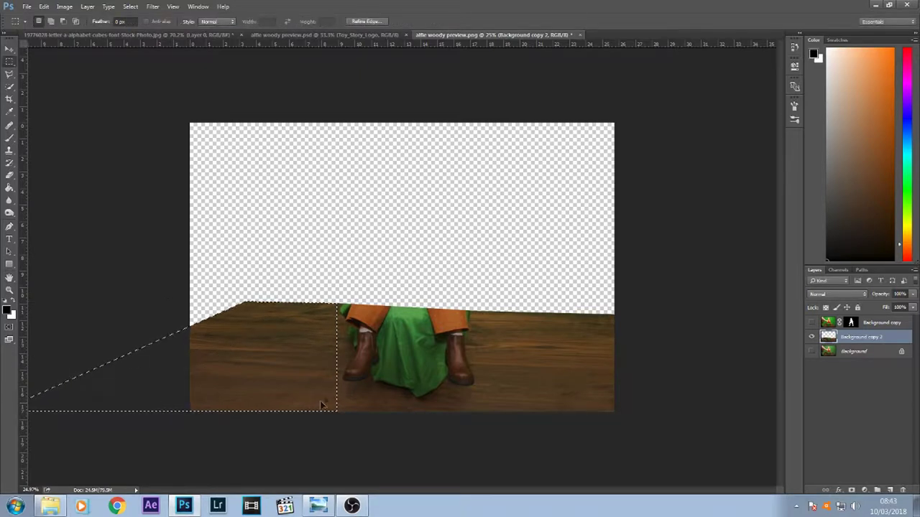
pyautogui.click(88, 8)
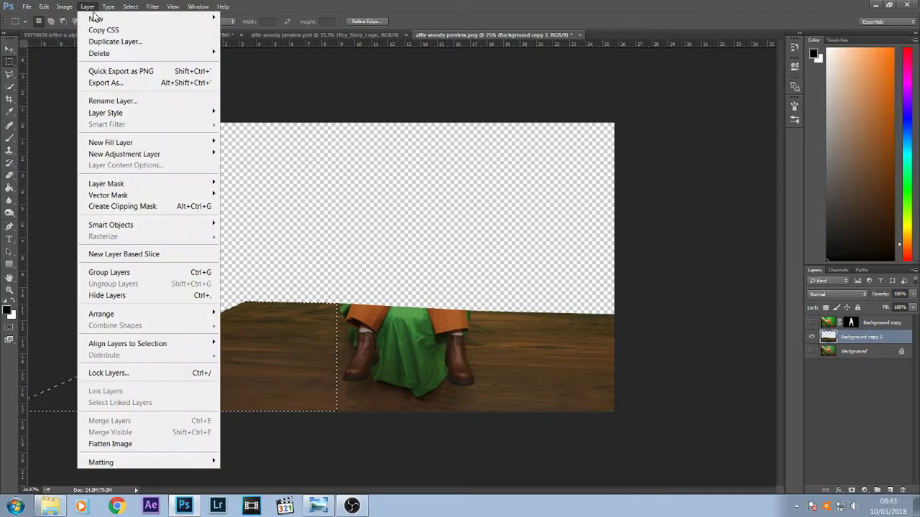
pyautogui.moveTo(126, 8)
pyautogui.click(130, 31)
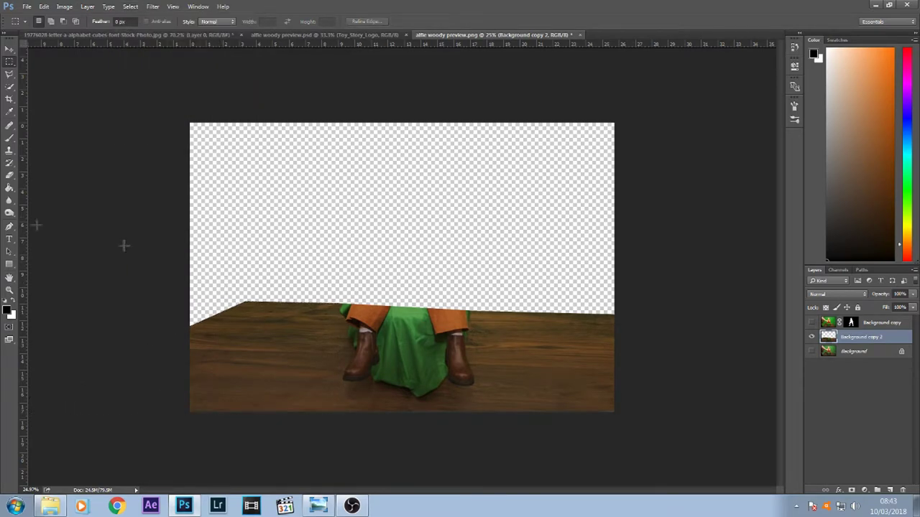
# Step: Marquee-select the missing floor corner at the canvas's left edge, fill it using Content-Aware, and deselect
pyautogui.scroll(2, 197, 288)
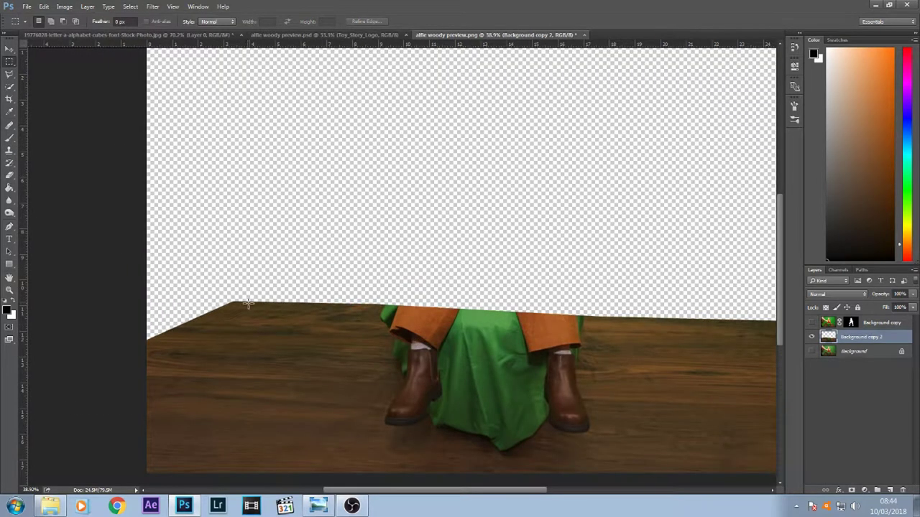
pyautogui.moveTo(246, 303); pyautogui.dragTo(120, 348)
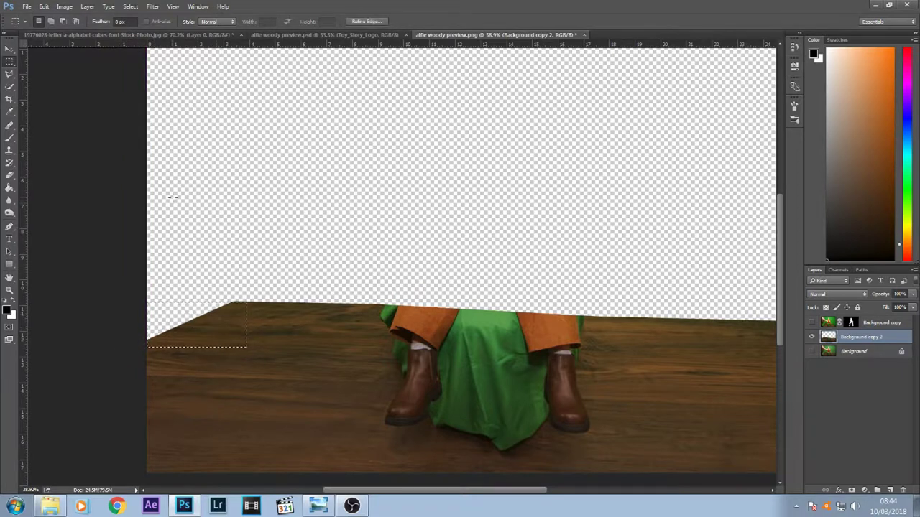
pyautogui.click(87, 8)
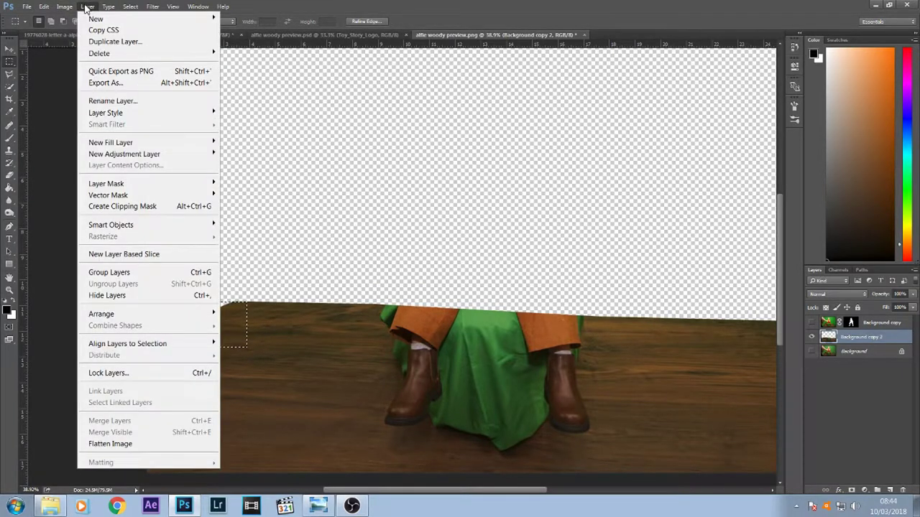
pyautogui.click(86, 8)
pyautogui.click(64, 7)
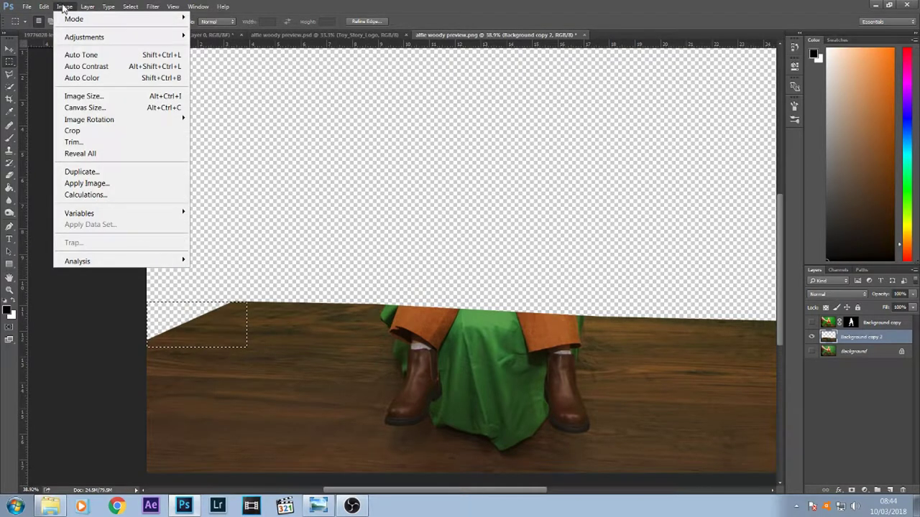
pyautogui.moveTo(52, 8)
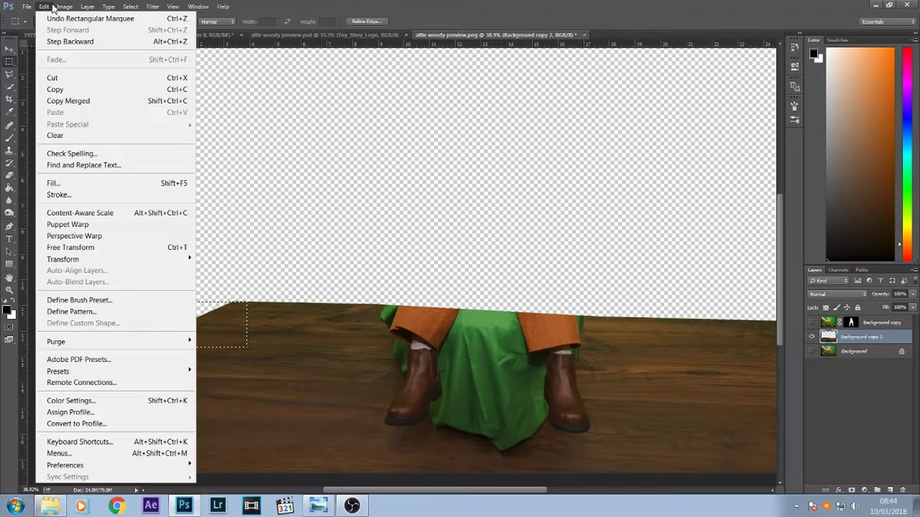
pyautogui.click(120, 184)
pyautogui.click(470, 149)
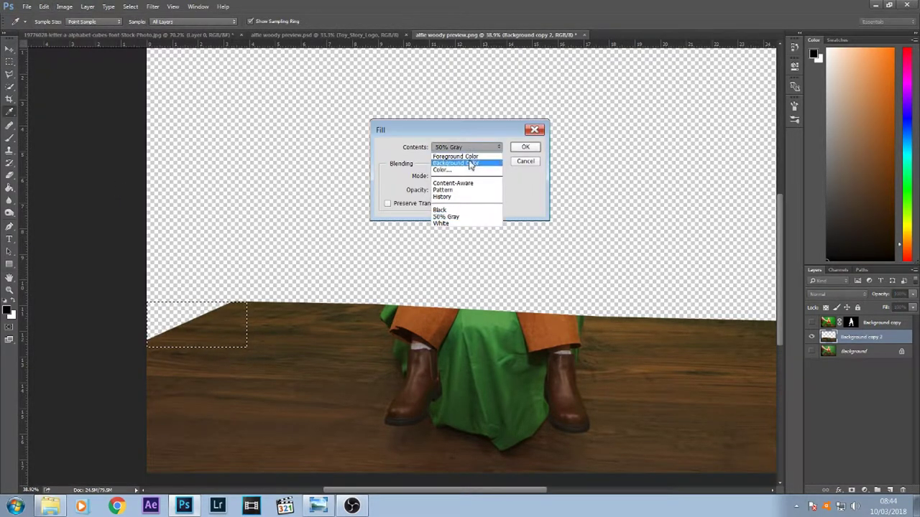
pyautogui.click(474, 184)
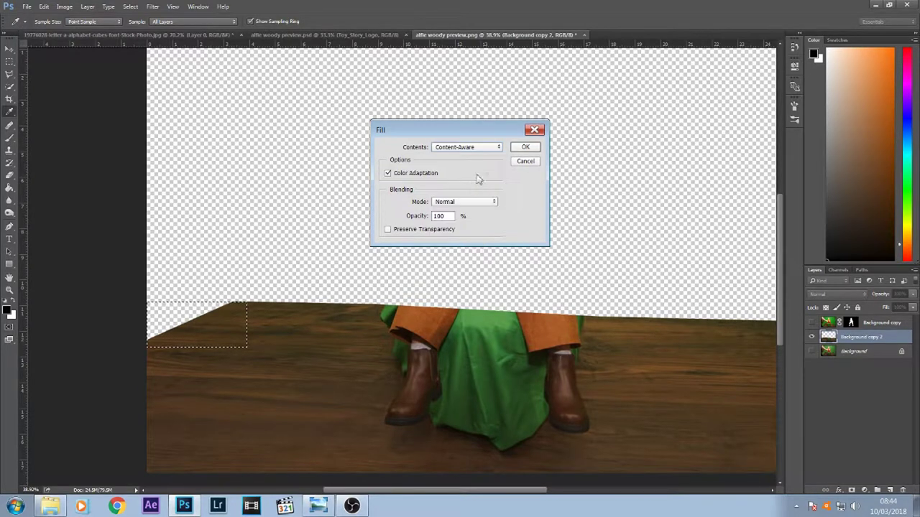
pyautogui.click(523, 147)
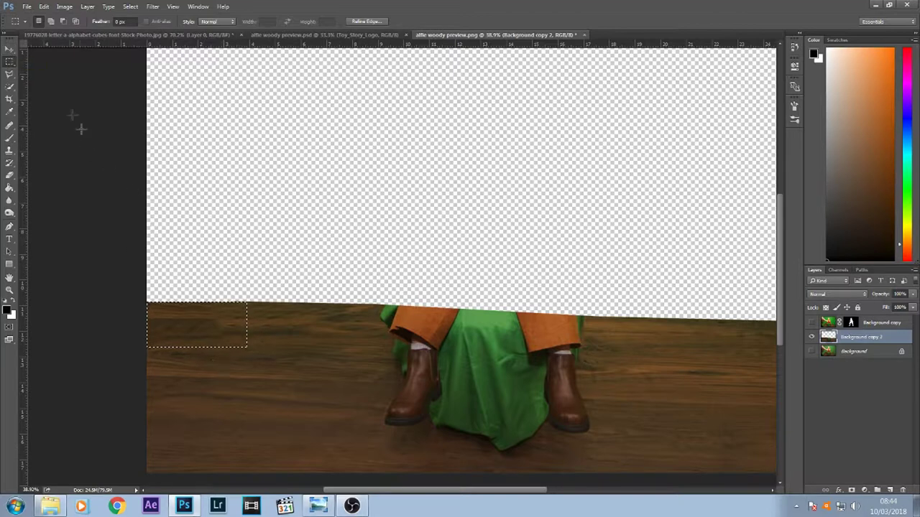
pyautogui.rightClick(179, 333)
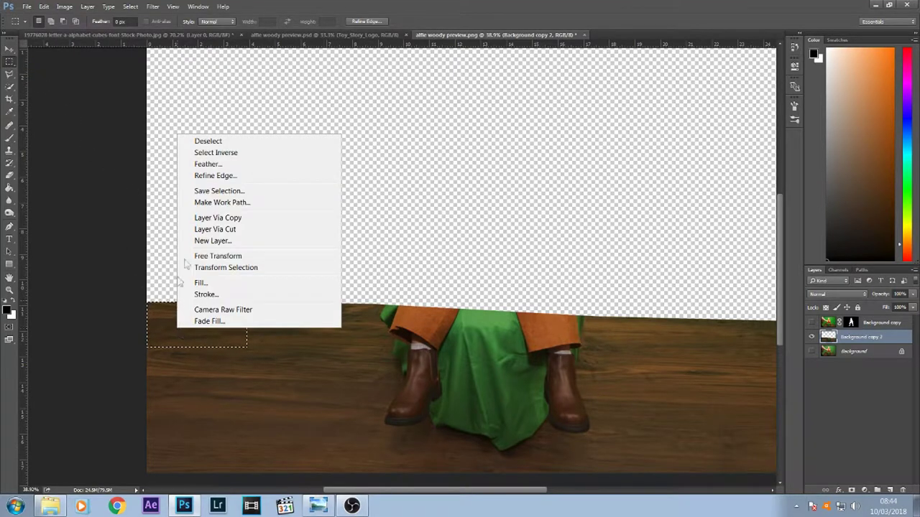
pyautogui.click(210, 143)
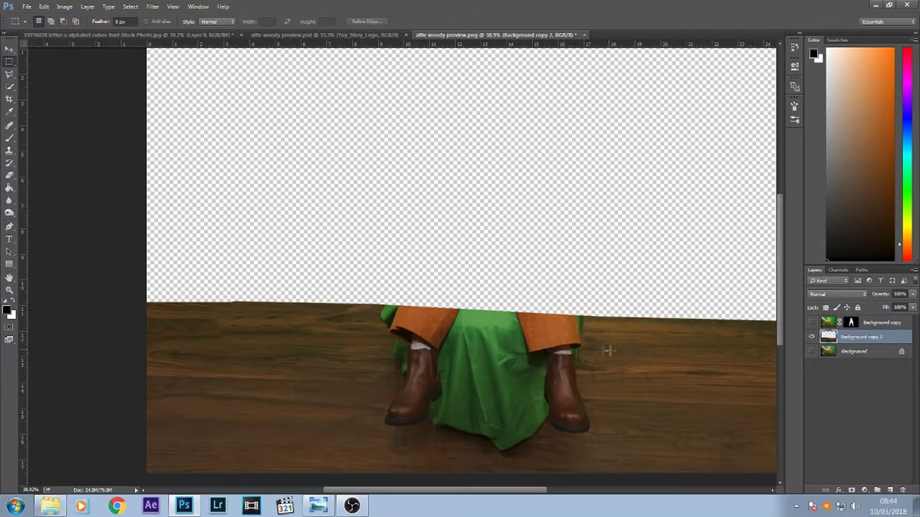
# Step: Paint floor texture sampled beside the right boot over the boots, trouser legs and green cloth with the Clone Stamp tool
pyautogui.click(9, 152)
pyautogui.click(43, 150)
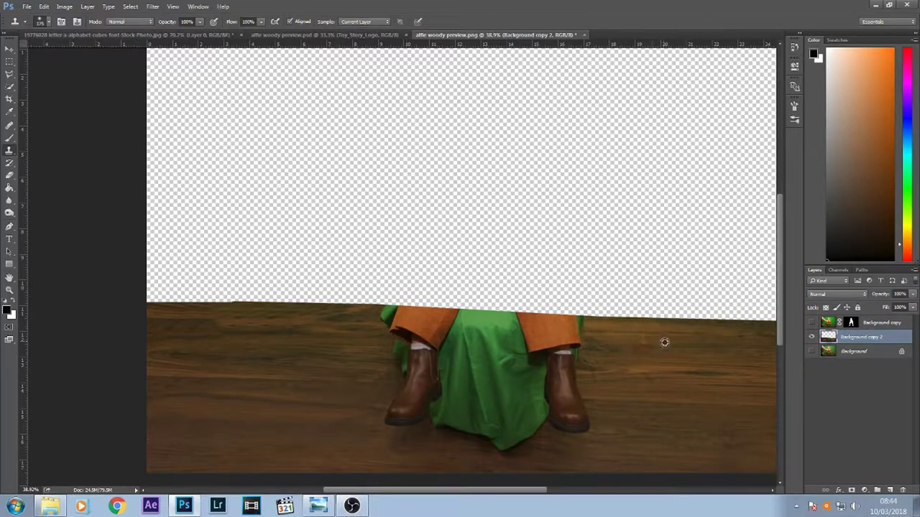
pyautogui.keyDown('alt'); pyautogui.click(703, 351); pyautogui.keyUp('alt')
pyautogui.moveTo(569, 366)
pyautogui.mouseDown()
pyautogui.moveTo(572, 344)
pyautogui.moveTo(582, 421)
pyautogui.moveTo(549, 412)
pyautogui.moveTo(557, 372)
pyautogui.moveTo(539, 358)
pyautogui.moveTo(567, 342)
pyautogui.moveTo(531, 383)
pyautogui.moveTo(537, 415)
pyautogui.moveTo(519, 430)
pyautogui.moveTo(505, 352)
pyautogui.moveTo(485, 326)
pyautogui.moveTo(506, 436)
pyautogui.moveTo(493, 440)
pyautogui.moveTo(454, 415)
pyautogui.moveTo(387, 412)
pyautogui.moveTo(450, 383)
pyautogui.moveTo(374, 361)
pyautogui.moveTo(457, 349)
pyautogui.moveTo(398, 341)
pyautogui.moveTo(419, 337)
pyautogui.moveTo(387, 334)
pyautogui.moveTo(409, 334)
pyautogui.moveTo(393, 325)
pyautogui.moveTo(417, 326)
pyautogui.moveTo(386, 313)
pyautogui.moveTo(508, 332)
pyautogui.mouseUp()
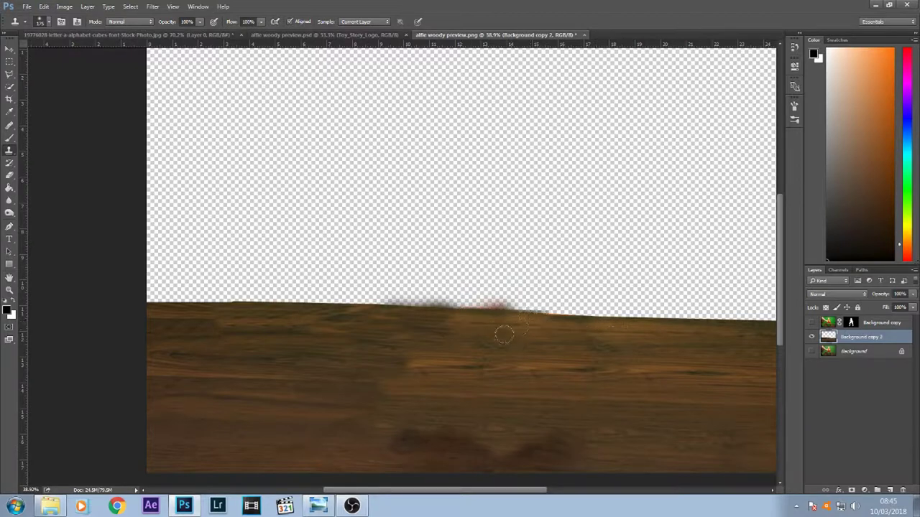
# Step: Clone fresh wood samples over the dark patches near the floor's lower edge and the visible seam left of its centre
pyautogui.keyDown('alt'); pyautogui.click(340, 335); pyautogui.keyUp('alt')
pyautogui.click(398, 338)
pyautogui.keyDown('alt'); pyautogui.click(612, 447); pyautogui.keyUp('alt')
pyautogui.moveTo(569, 441)
pyautogui.mouseDown()
pyautogui.moveTo(532, 437)
pyautogui.moveTo(543, 446)
pyautogui.moveTo(531, 457)
pyautogui.moveTo(570, 457)
pyautogui.moveTo(467, 449)
pyautogui.moveTo(385, 429)
pyautogui.moveTo(486, 427)
pyautogui.moveTo(443, 453)
pyautogui.mouseUp()
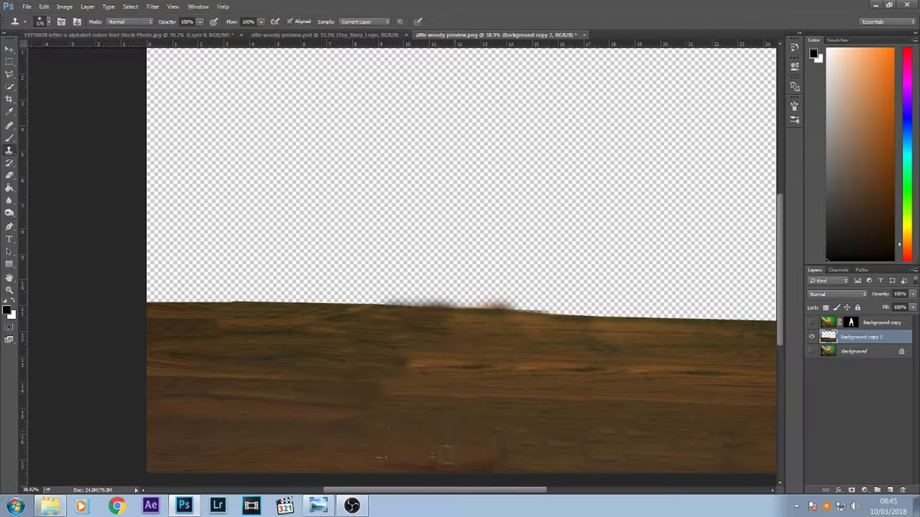
pyautogui.keyDown('alt'); pyautogui.click(541, 350); pyautogui.keyUp('alt')
pyautogui.moveTo(435, 330)
pyautogui.mouseDown()
pyautogui.moveTo(375, 368)
pyautogui.moveTo(360, 397)
pyautogui.mouseUp()
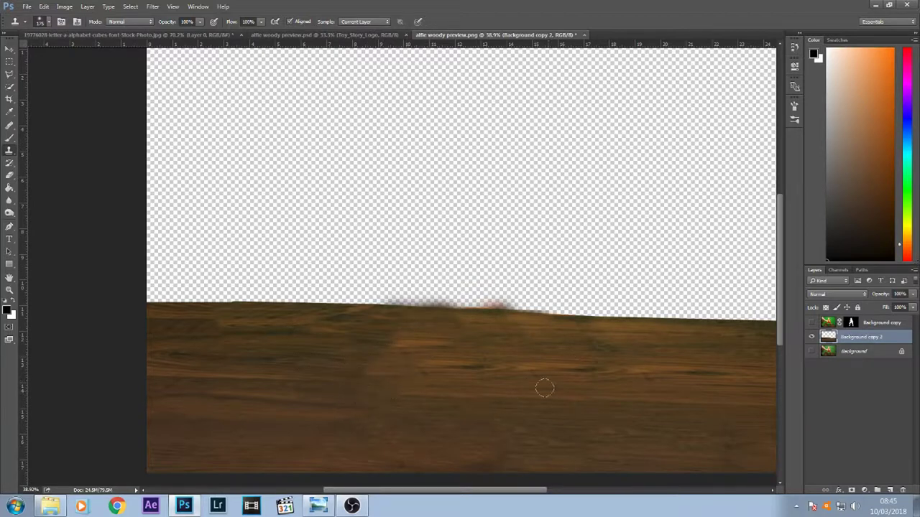
# Step: Toggle the visibility of the Background copy and Background copy 2 layers to check the cutout and the floor separately
pyautogui.click(10, 48)
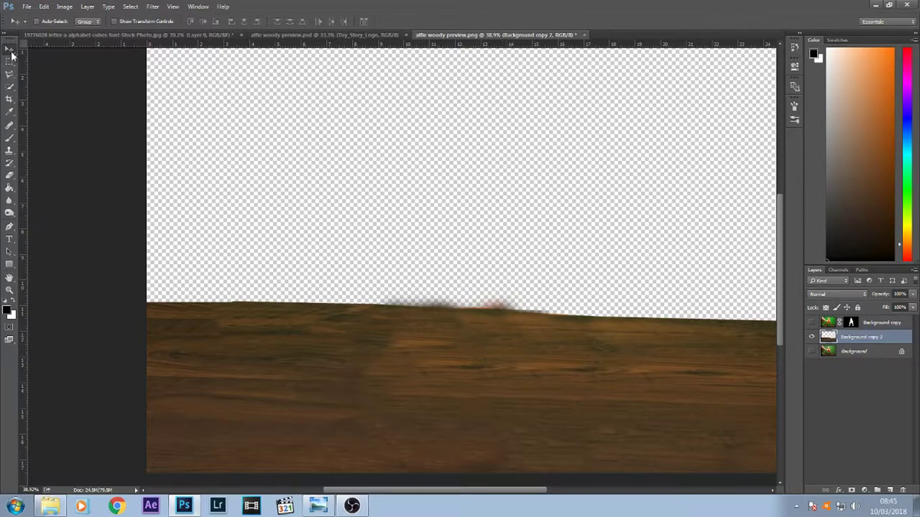
pyautogui.click(813, 338)
pyautogui.click(813, 338)
pyautogui.click(812, 336)
pyautogui.click(813, 322)
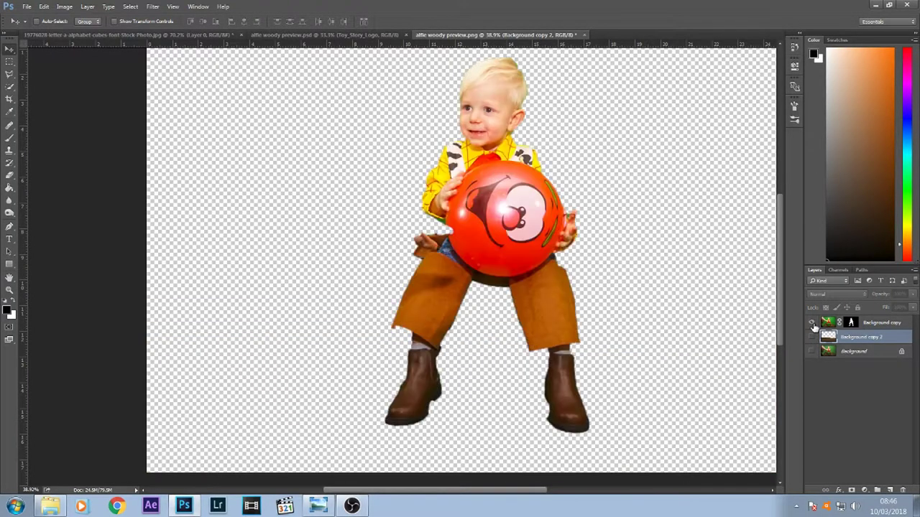
pyautogui.click(813, 324)
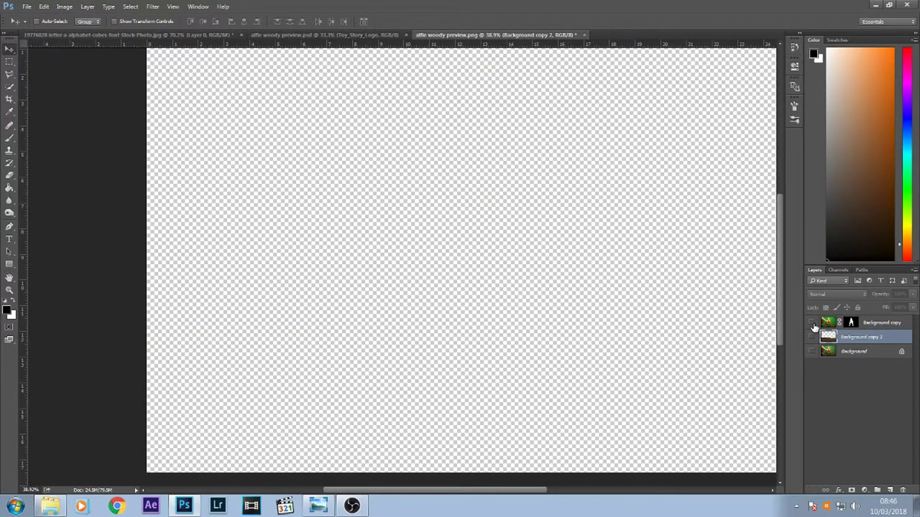
pyautogui.click(813, 336)
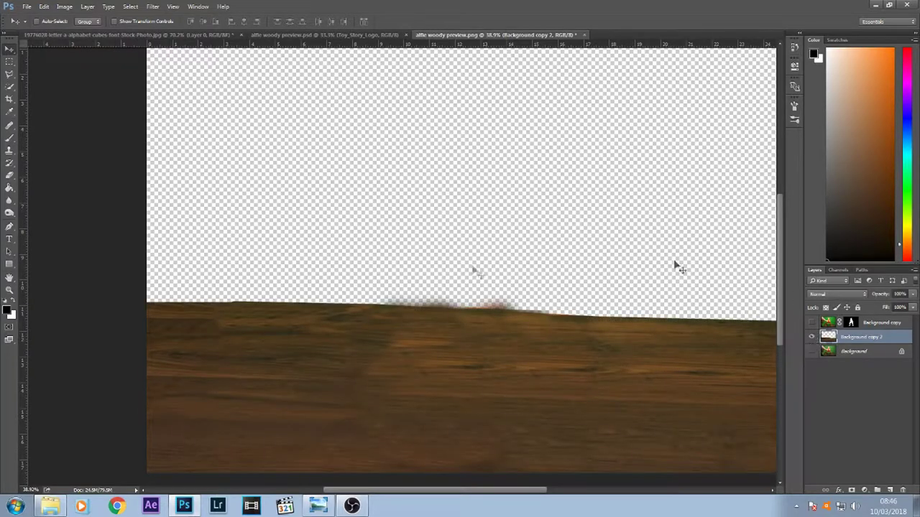
# Step: Switch to the woody project folder in Windows Explorer and preview the 333950 cloud wallpaper image
pyautogui.click(60, 509)
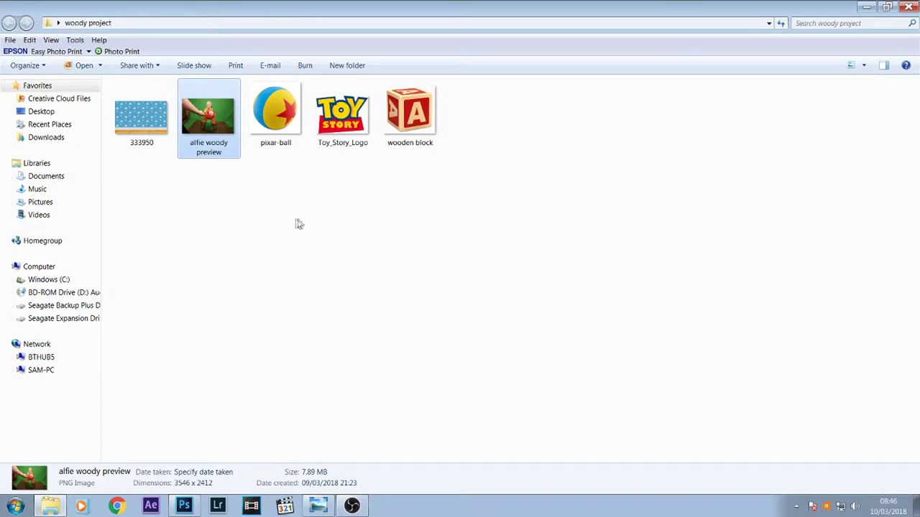
pyautogui.doubleClick(141, 117)
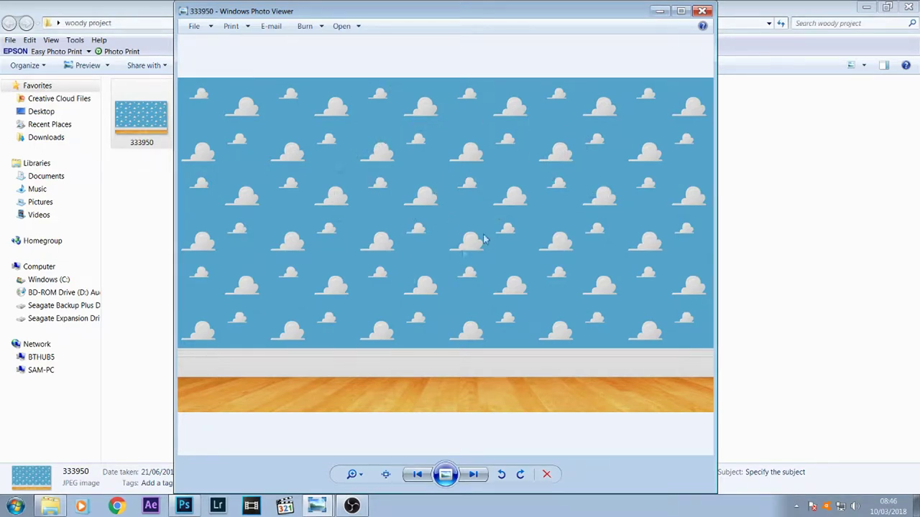
pyautogui.click(702, 11)
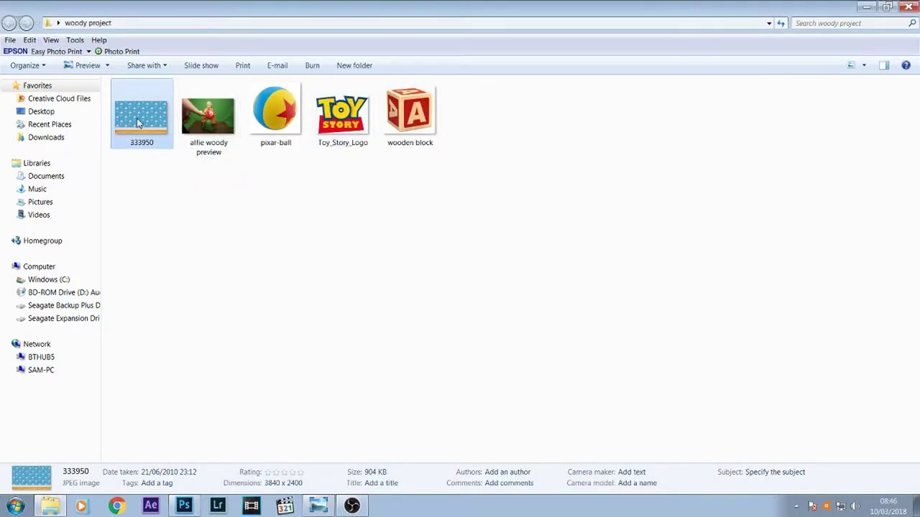
# Step: Place the 333950 image from the folder into the Photoshop document, shift it right and up over the canvas, and commit it
pyautogui.click(182, 507)
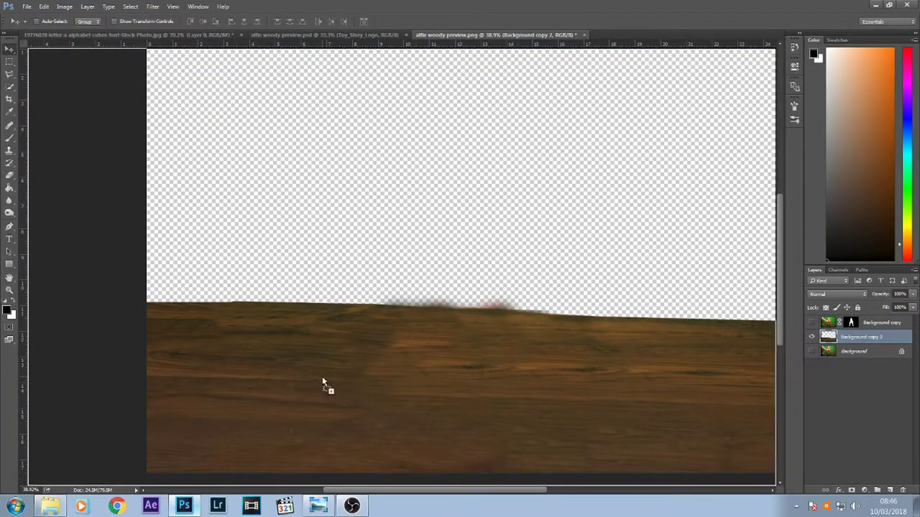
pyautogui.moveTo(465, 230); pyautogui.dragTo(467, 221)
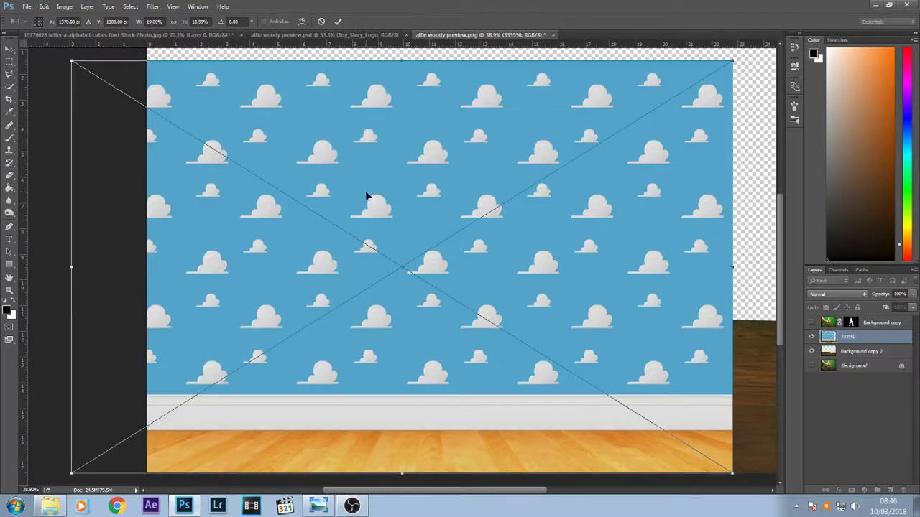
pyautogui.moveTo(422, 179); pyautogui.dragTo(488, 162)
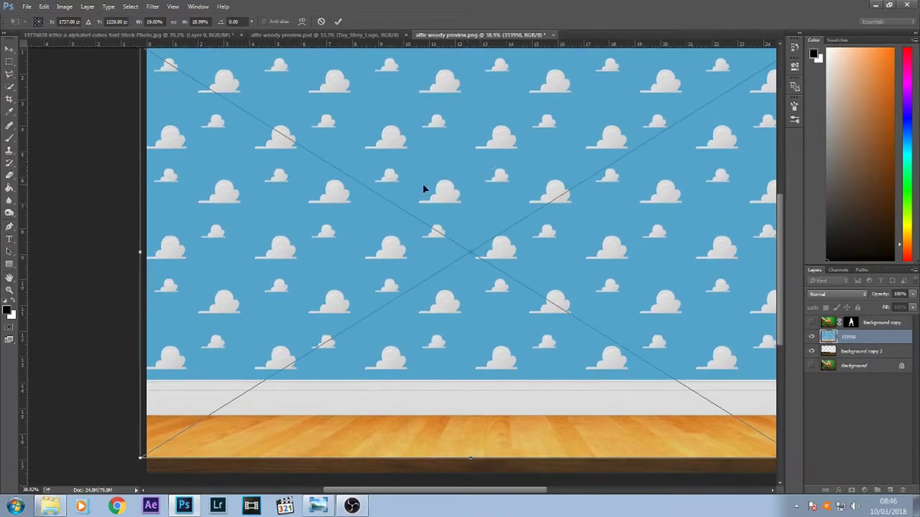
pyautogui.press('Return')
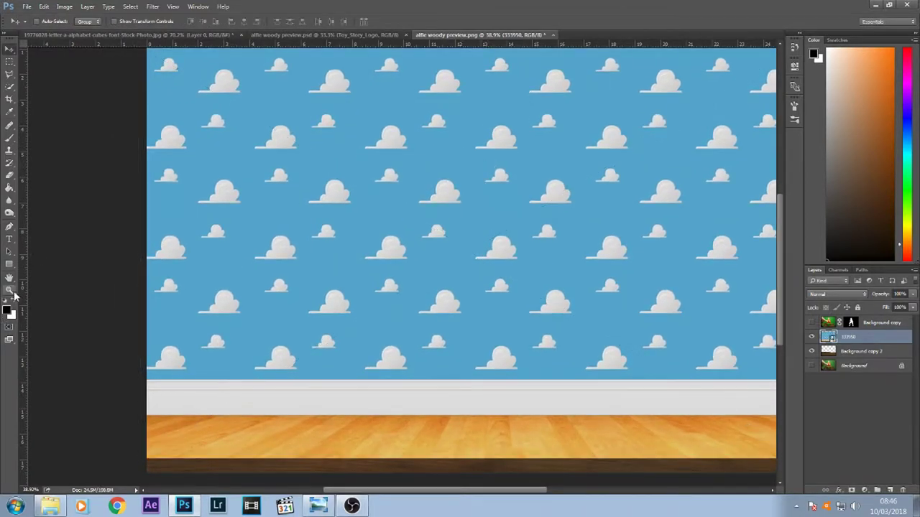
# Step: Fit the canvas on screen, move the 333950 layer to cover its upper and right edges, and compare it with the floor
pyautogui.click(9, 289)
pyautogui.rightClick(343, 296)
pyautogui.click(359, 302)
pyautogui.press('v')
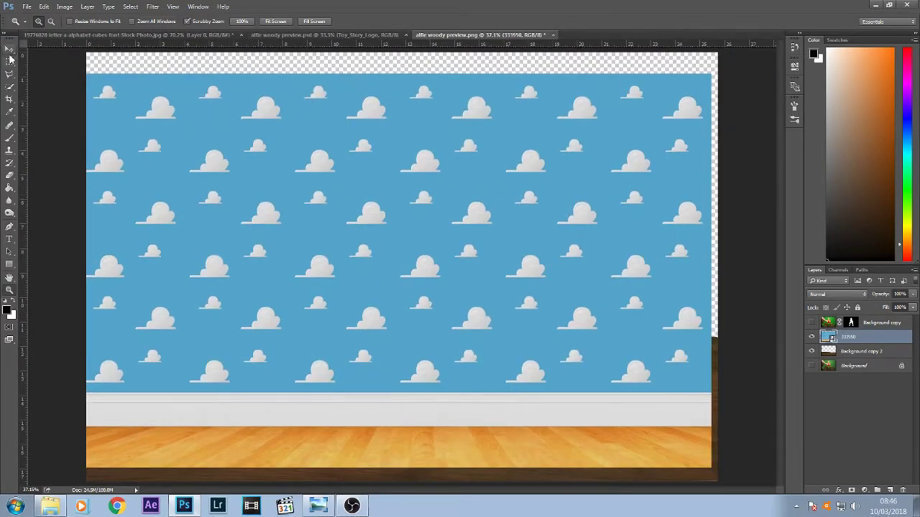
pyautogui.moveTo(364, 181); pyautogui.dragTo(365, 161)
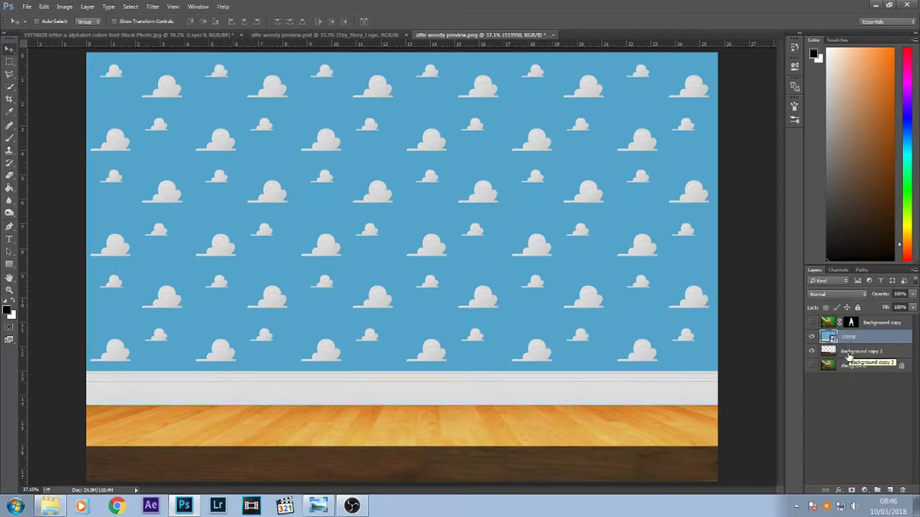
pyautogui.click(811, 337)
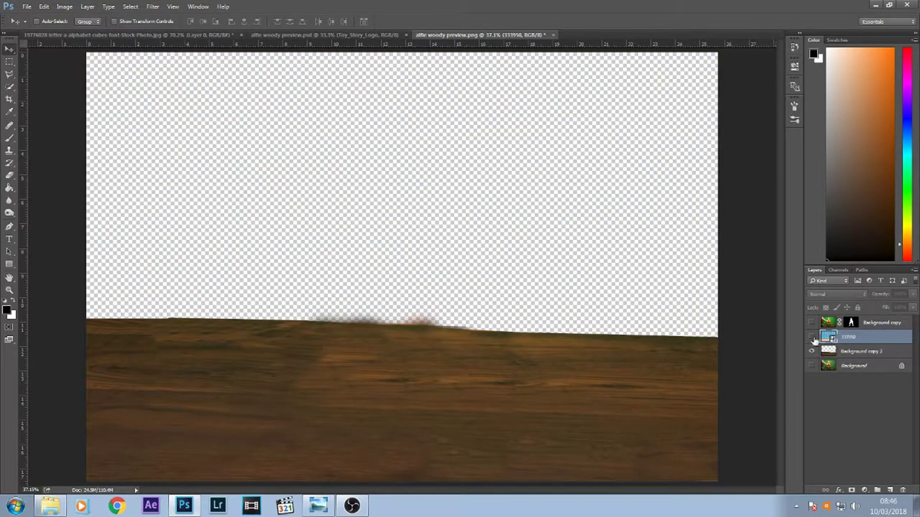
pyautogui.click(813, 337)
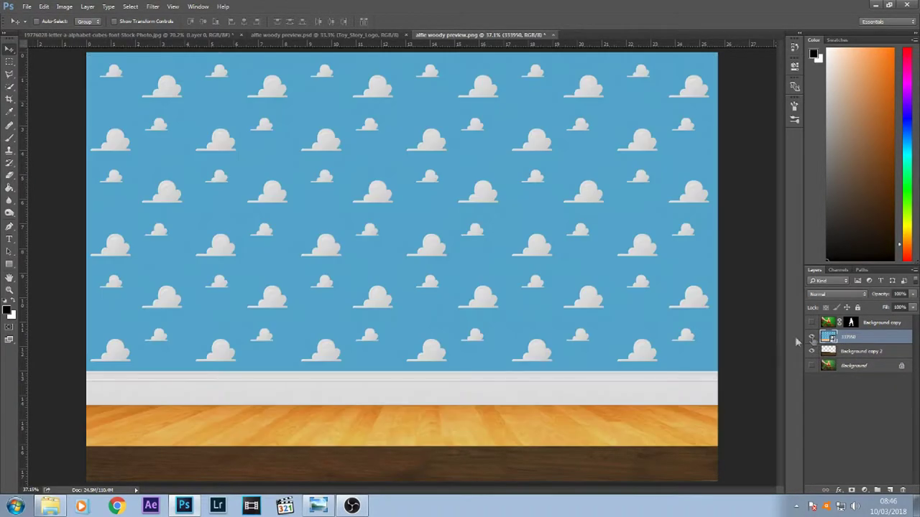
# Step: Marquee-select the area below the skirting board, rasterize the 333950 layer, delete its orange floor strip, and deselect
pyautogui.click(10, 63)
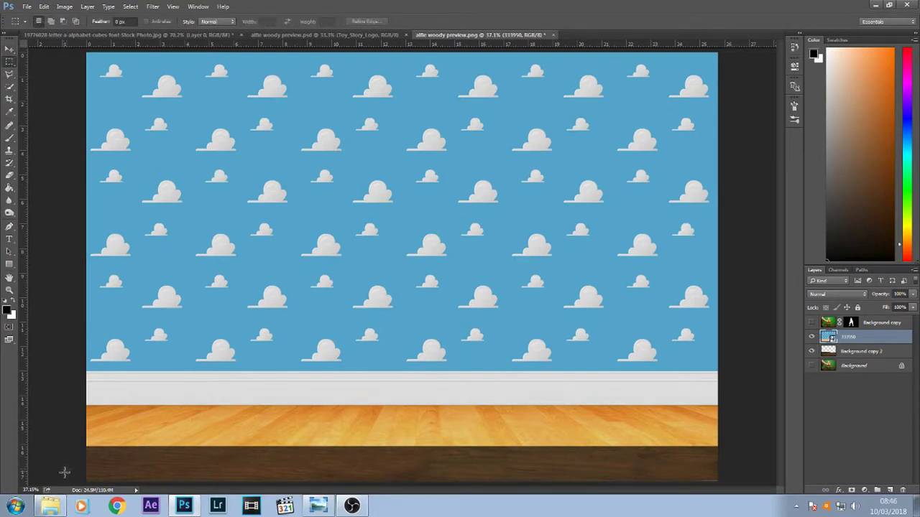
pyautogui.moveTo(63, 480); pyautogui.dragTo(777, 410)
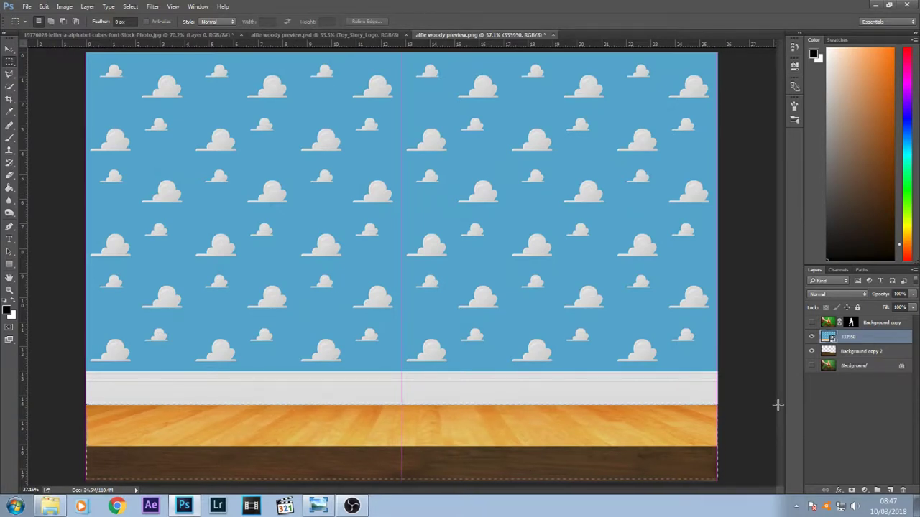
pyautogui.moveTo(777, 404); pyautogui.dragTo(776, 404)
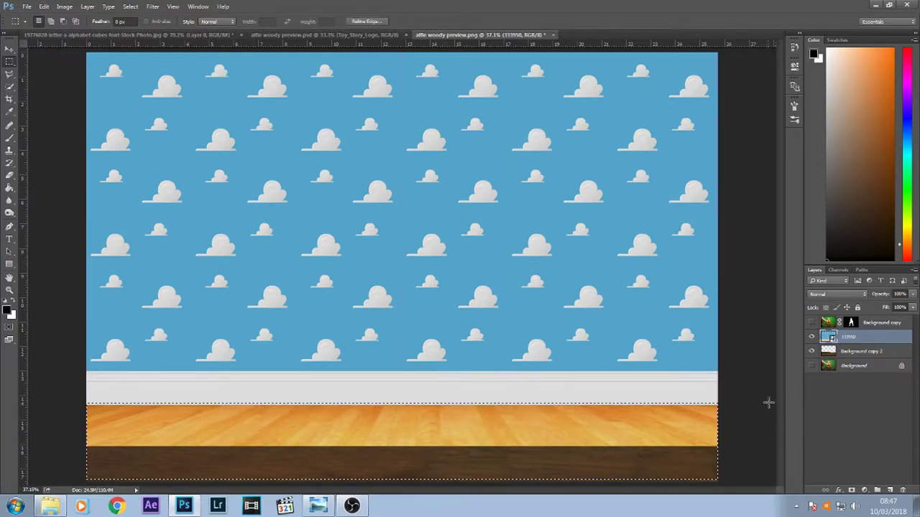
pyautogui.click(9, 175)
pyautogui.click(98, 430)
pyautogui.click(445, 199)
pyautogui.press('Delete')
pyautogui.click(10, 48)
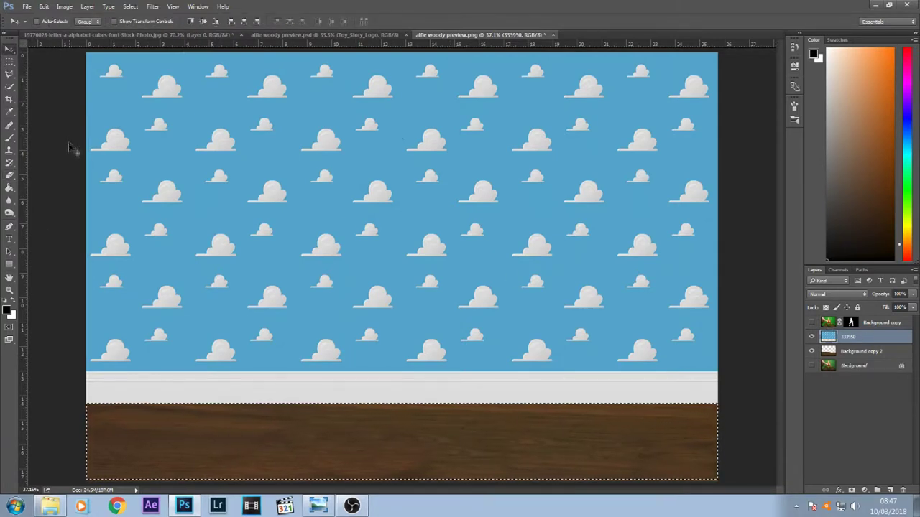
pyautogui.click(130, 7)
pyautogui.click(138, 32)
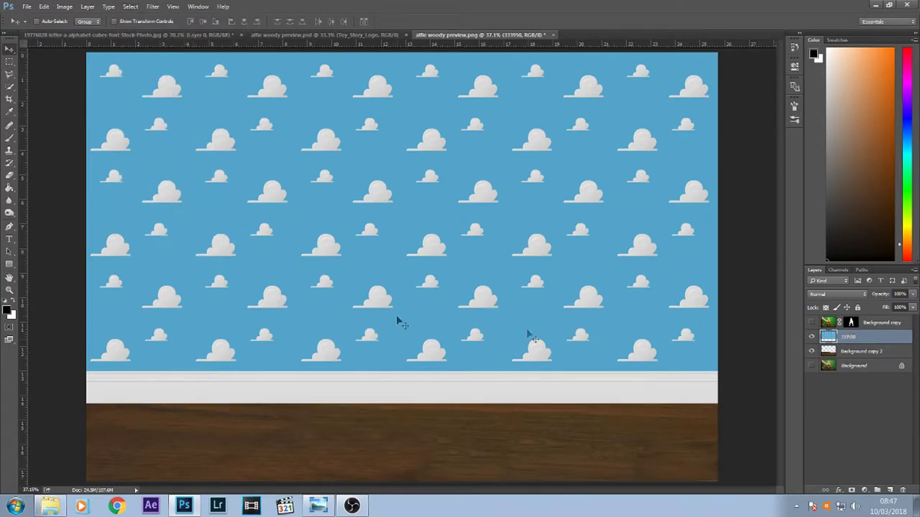
# Step: Nudge the 333950 wallpaper layer slightly upward over the dark wooden floor
pyautogui.hotkey('shift', 'Up')
pyautogui.hotkey('shift', 'Up')
pyautogui.hotkey('shift', 'Up')
pyautogui.hotkey('shift', 'Up')
pyautogui.hotkey('shift', 'Up')
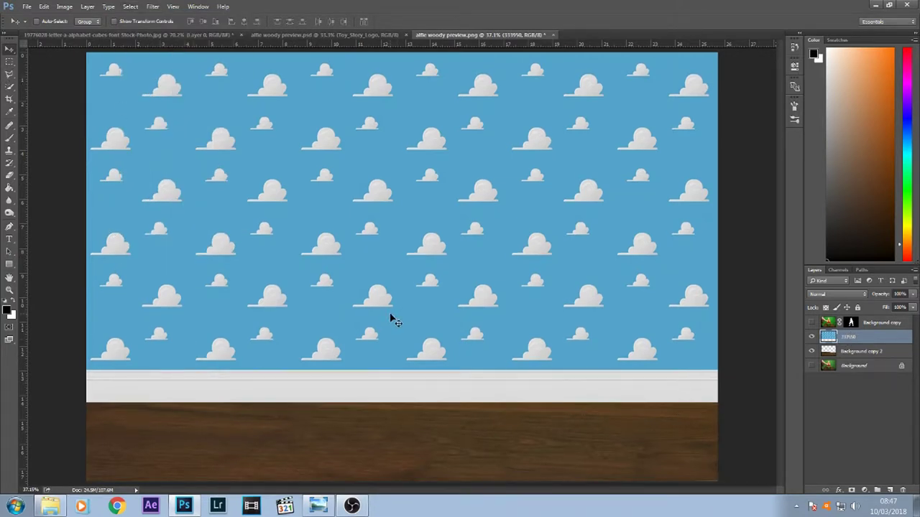
# Step: Raise the 333950 wallpaper layer until its skirting board meets the wooden floor about two-thirds of the way down the canvas
pyautogui.hotkey('shift', 'Up')
pyautogui.hotkey('shift', 'Up')
pyautogui.hotkey('shift', 'Up')
pyautogui.hotkey('shift', 'Up')
pyautogui.hotkey('shift', 'Up')
pyautogui.hotkey('shift', 'Up')
pyautogui.hotkey('shift', 'Up')
pyautogui.hotkey('shift', 'Up')
pyautogui.hotkey('shift', 'Up')
pyautogui.hotkey('shift', 'Up')
pyautogui.hotkey('shift', 'Up')
pyautogui.hotkey('shift', 'Up')
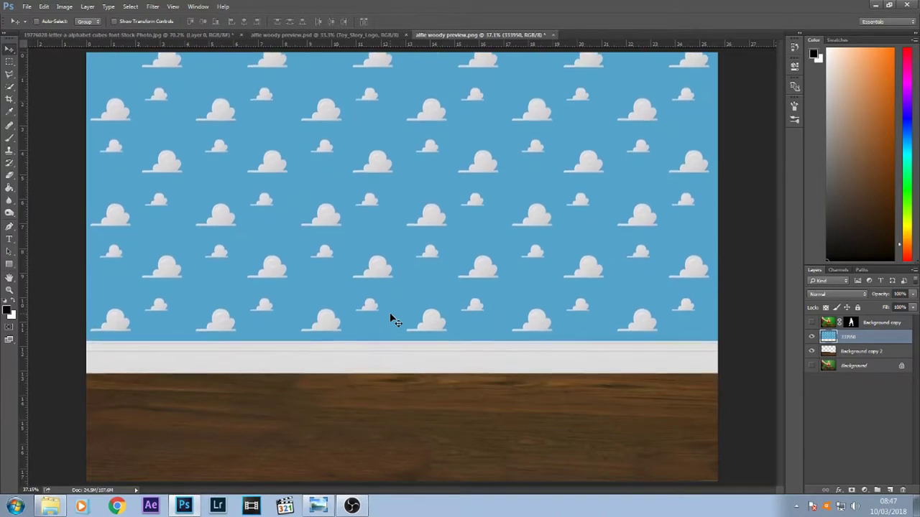
pyautogui.hotkey('shift', 'Up')
pyautogui.hotkey('shift', 'Up')
pyautogui.hotkey('shift', 'Up')
pyautogui.hotkey('shift', 'Up')
pyautogui.hotkey('shift', 'Up')
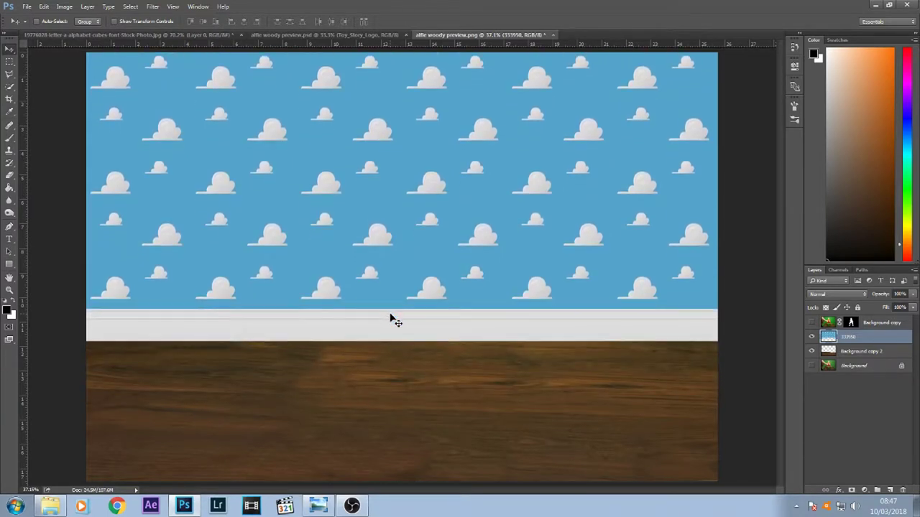
pyautogui.hotkey('shift', 'Down')
pyautogui.hotkey('shift', 'Down')
pyautogui.hotkey('shift', 'Down')
pyautogui.hotkey('shift', 'Down')
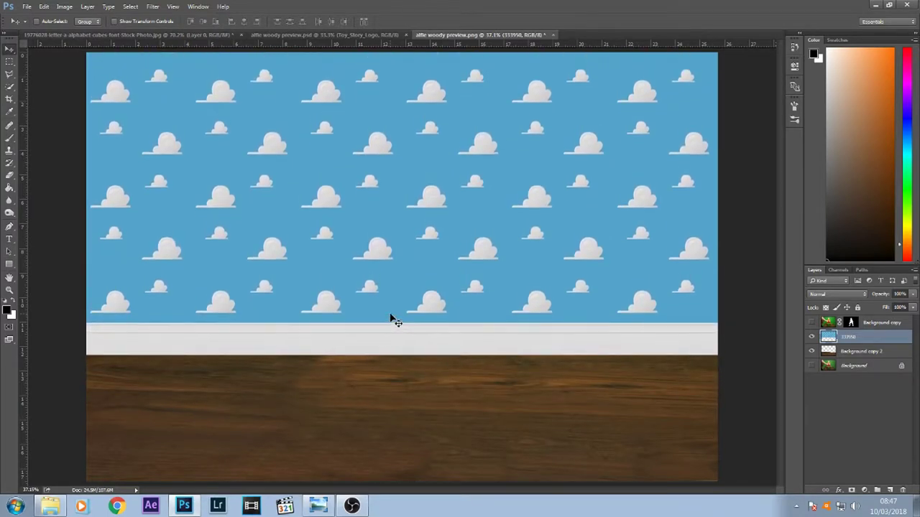
pyautogui.hotkey('shift', 'Up')
pyautogui.hotkey('shift', 'Up')
pyautogui.hotkey('shift', 'Down')
pyautogui.hotkey('shift', 'Up')
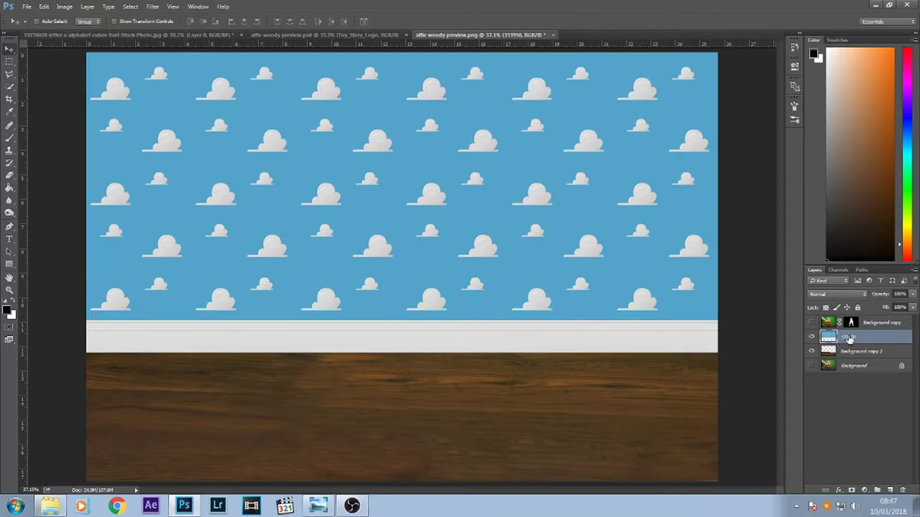
# Step: Show the masked Background copy layer with the boy in front of the wallpaper
pyautogui.click(812, 325)
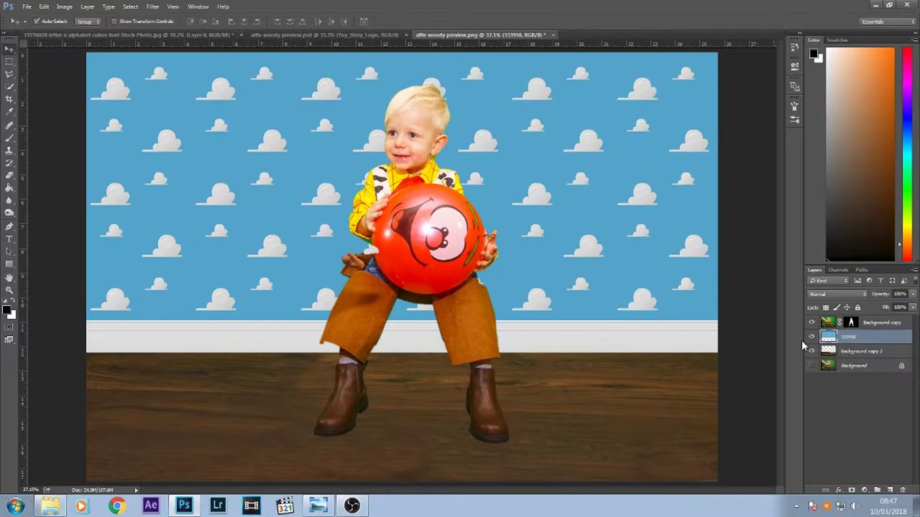
pyautogui.hotkey('ctrl', 't')
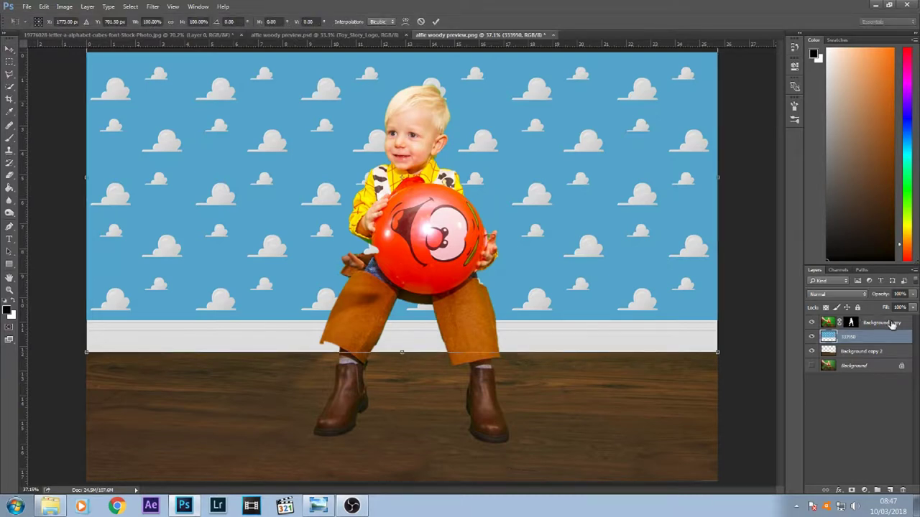
pyautogui.click(421, 22)
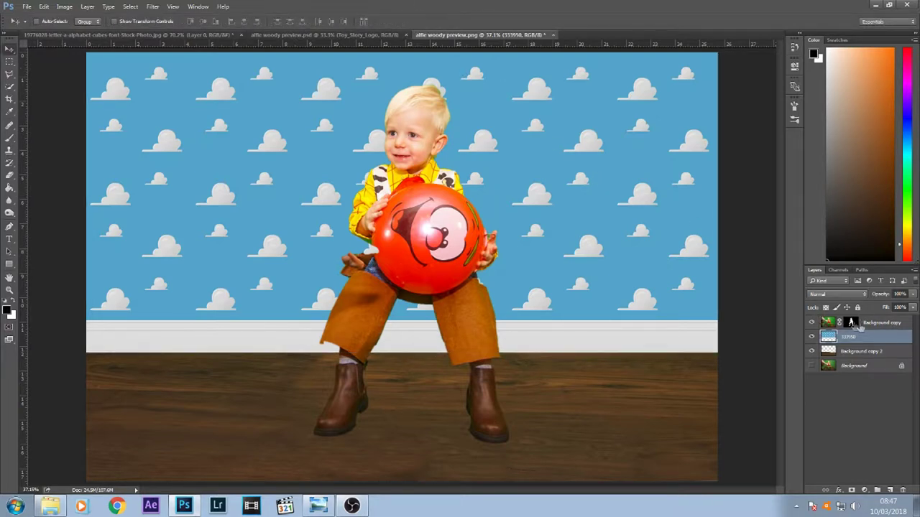
# Step: Scale the boy's Background copy layer proportionally to about 75.5%, place him right of centre with his boots on the floor, and commit
pyautogui.click(877, 325)
pyautogui.hotkey('ctrl', 't')
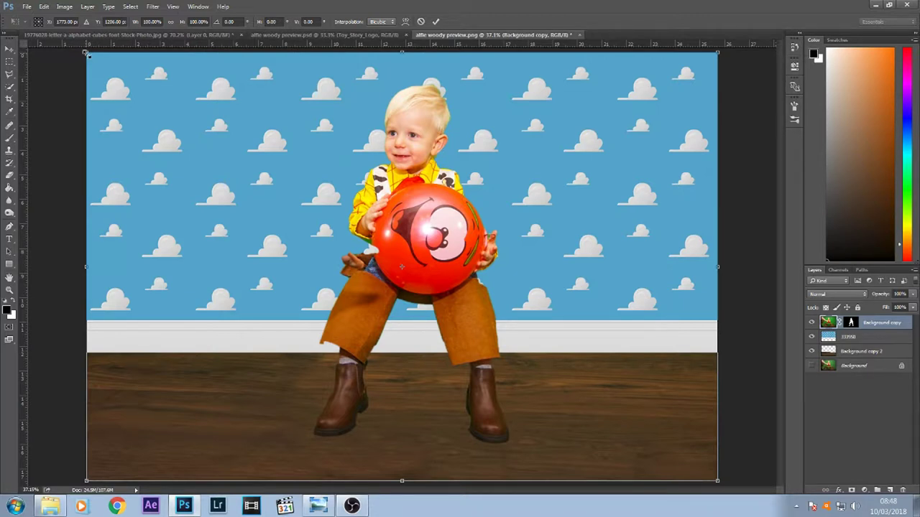
pyautogui.moveTo(85, 54); pyautogui.dragTo(185, 177)
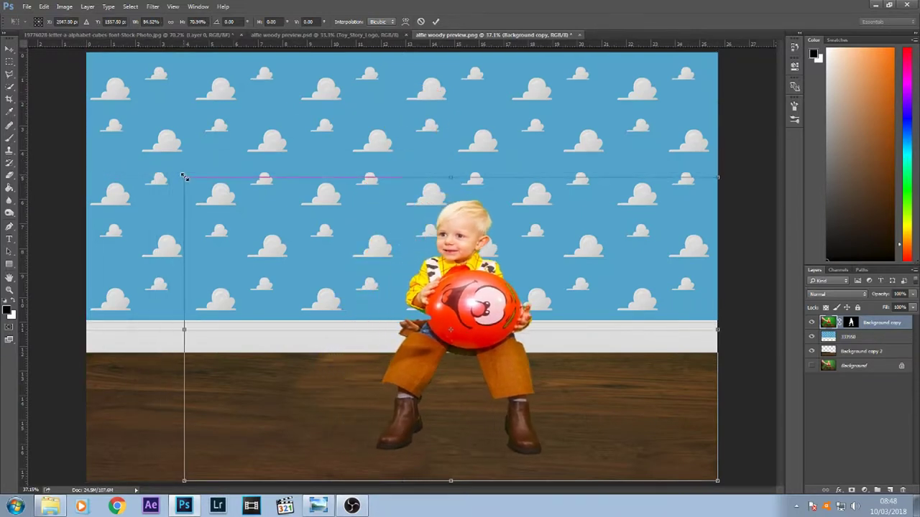
pyautogui.hotkey('ctrl', 'z')
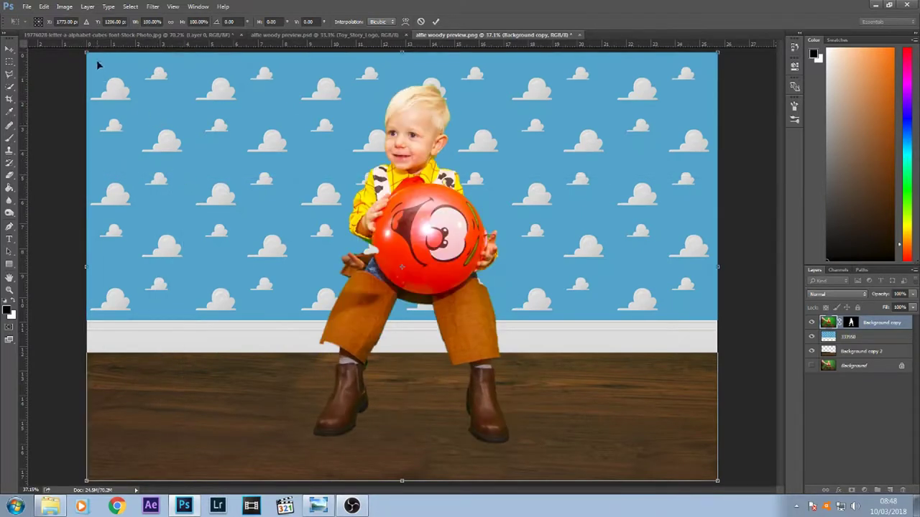
pyautogui.moveTo(88, 56); pyautogui.dragTo(247, 152)
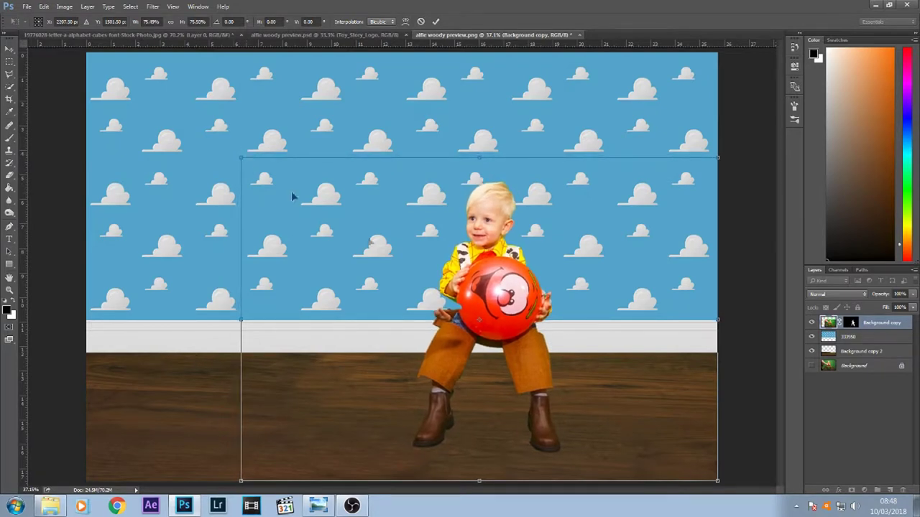
pyautogui.moveTo(530, 310); pyautogui.dragTo(538, 280)
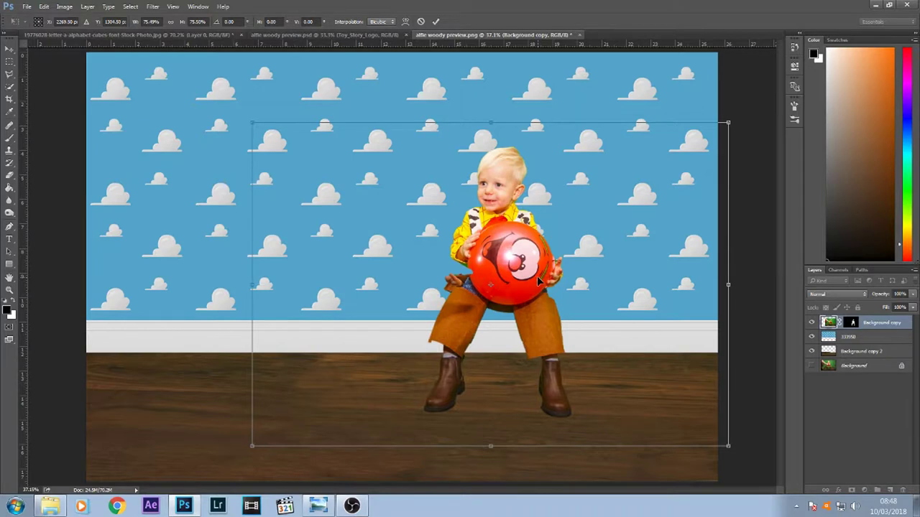
pyautogui.press('Return')
pyautogui.moveTo(535, 278); pyautogui.dragTo(522, 271)
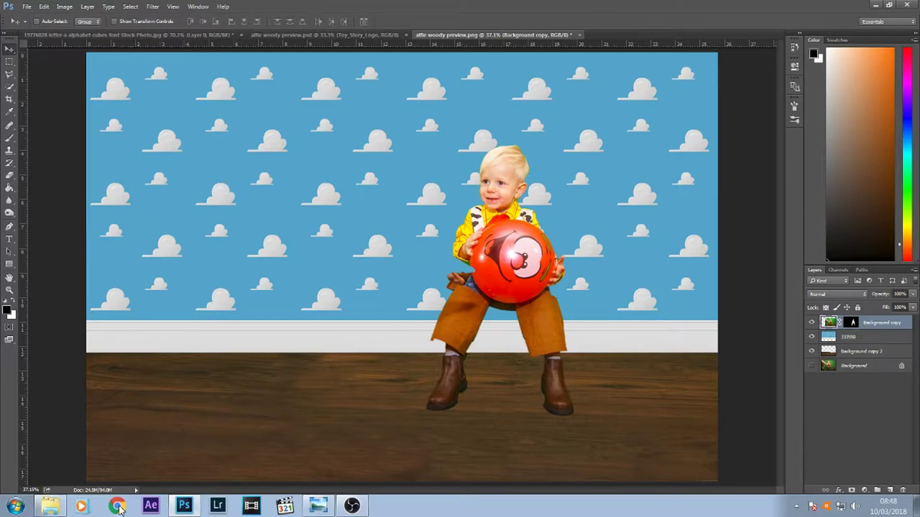
# Step: Preview the pixar-ball image from the woody project folder and open it in Photoshop as a separate document
pyautogui.click(50, 507)
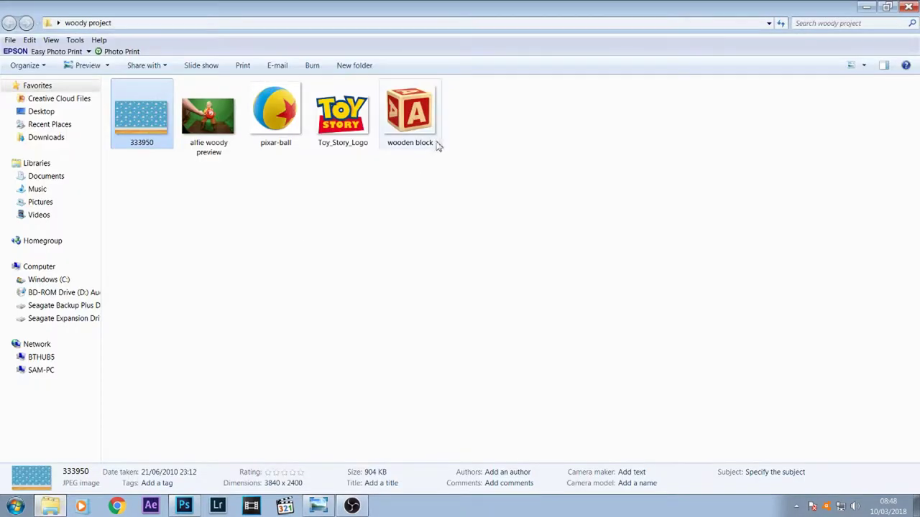
pyautogui.doubleClick(271, 109)
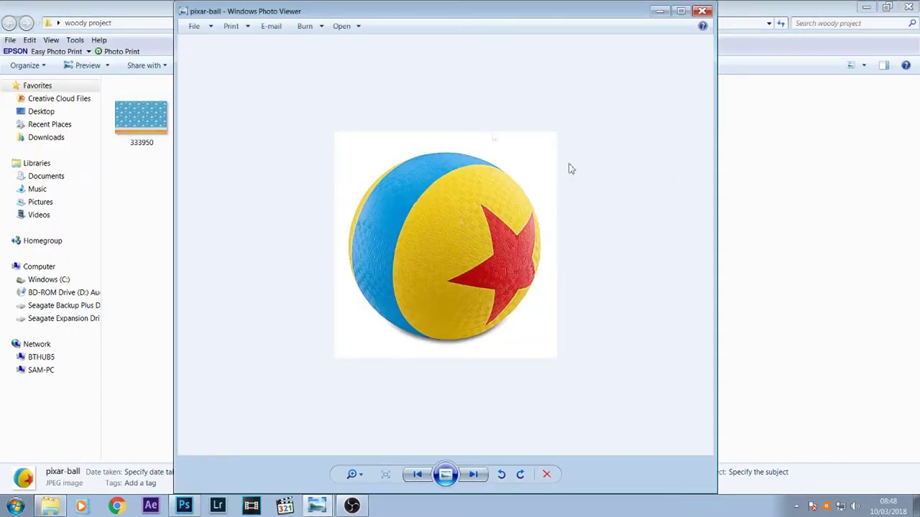
pyautogui.click(703, 12)
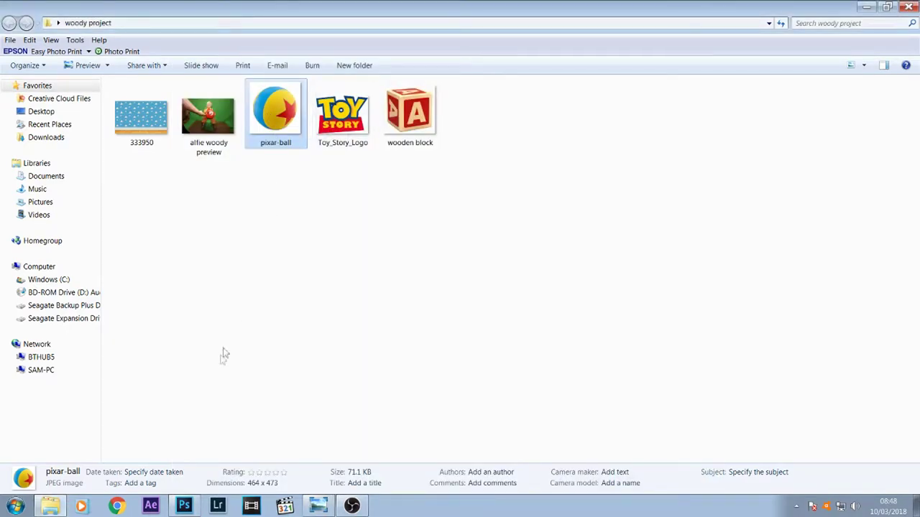
pyautogui.click(184, 506)
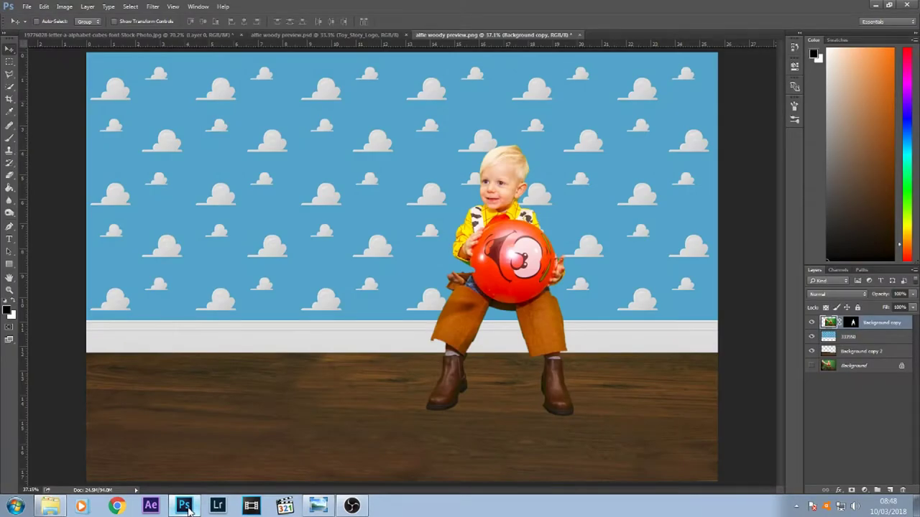
pyautogui.moveTo(598, 38); pyautogui.dragTo(597, 36)
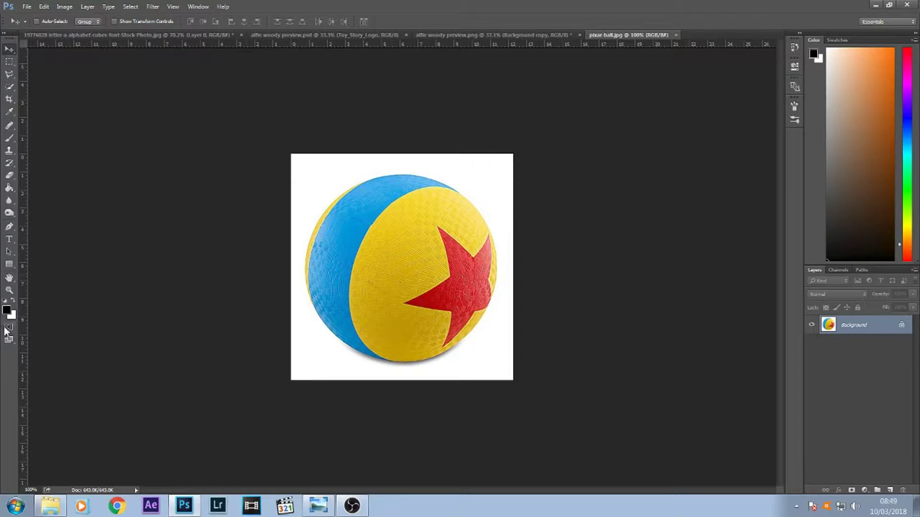
# Step: Duplicate the Background layer of the pixar-ball image and hide the original
pyautogui.click(9, 289)
pyautogui.click(401, 254)
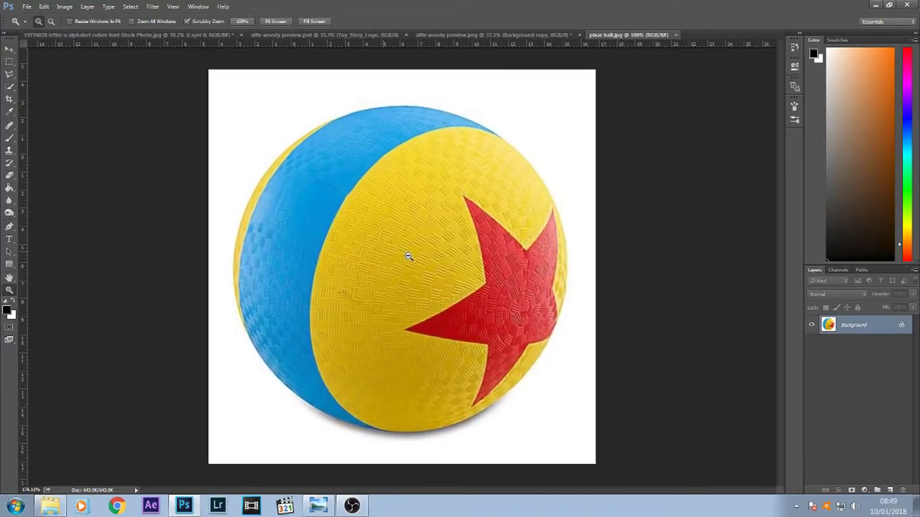
pyautogui.hotkey('ctrl', 'j')
pyautogui.press('v')
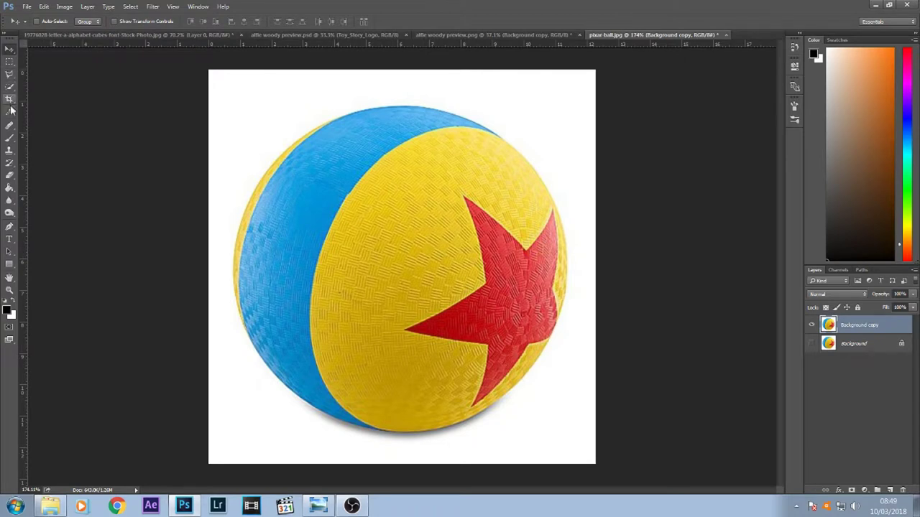
# Step: Try to select the white backdrop around the ball with the Magic Wand at tolerance 32, and deselect
pyautogui.click(10, 89)
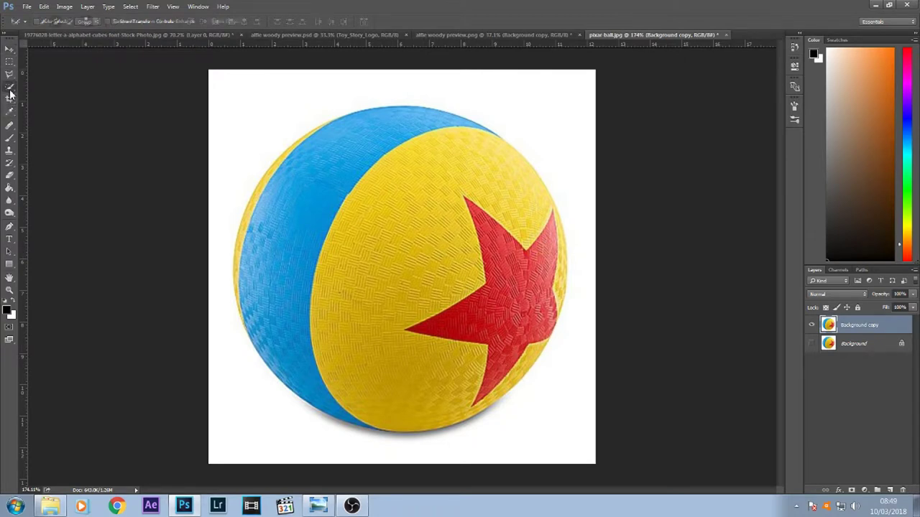
pyautogui.click(54, 94)
pyautogui.click(248, 103)
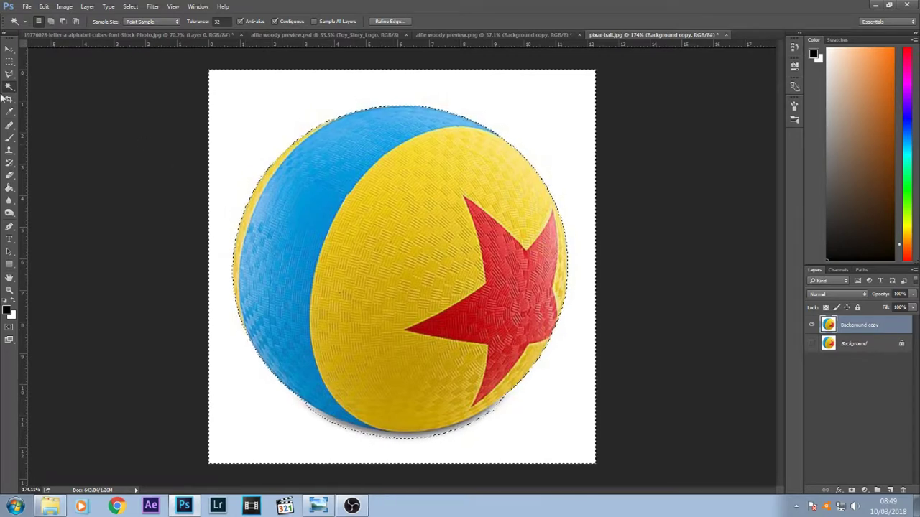
pyautogui.click(129, 6)
pyautogui.click(137, 28)
# Step: Select the entire blue, yellow and red ball with the Quick Selection tool, leaving out its shadow
pyautogui.rightClick(9, 86)
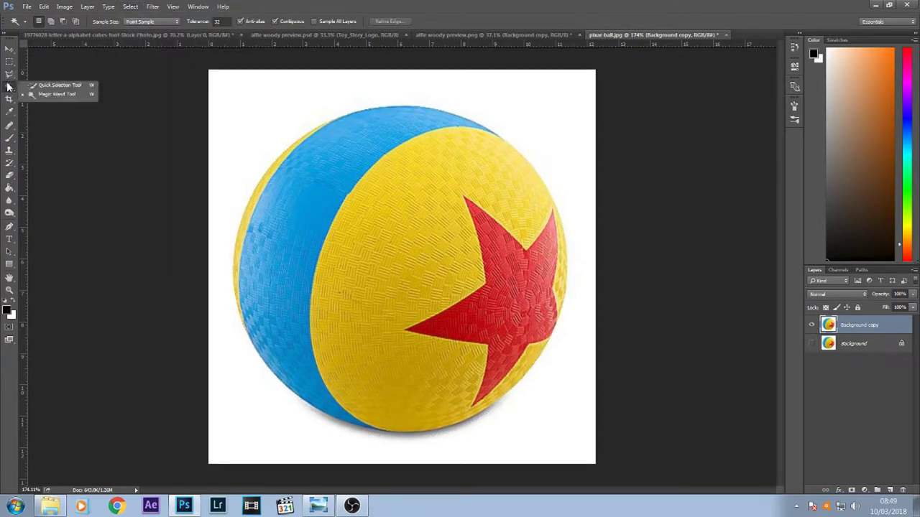
pyautogui.click(58, 86)
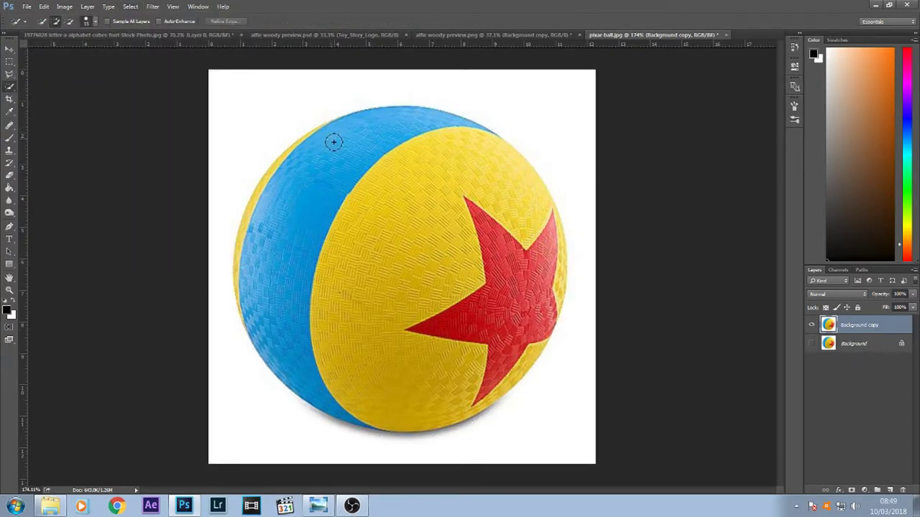
pyautogui.moveTo(341, 146)
pyautogui.mouseDown()
pyautogui.moveTo(359, 171)
pyautogui.moveTo(421, 211)
pyautogui.moveTo(456, 191)
pyautogui.moveTo(435, 155)
pyautogui.moveTo(481, 144)
pyautogui.moveTo(519, 178)
pyautogui.mouseUp()
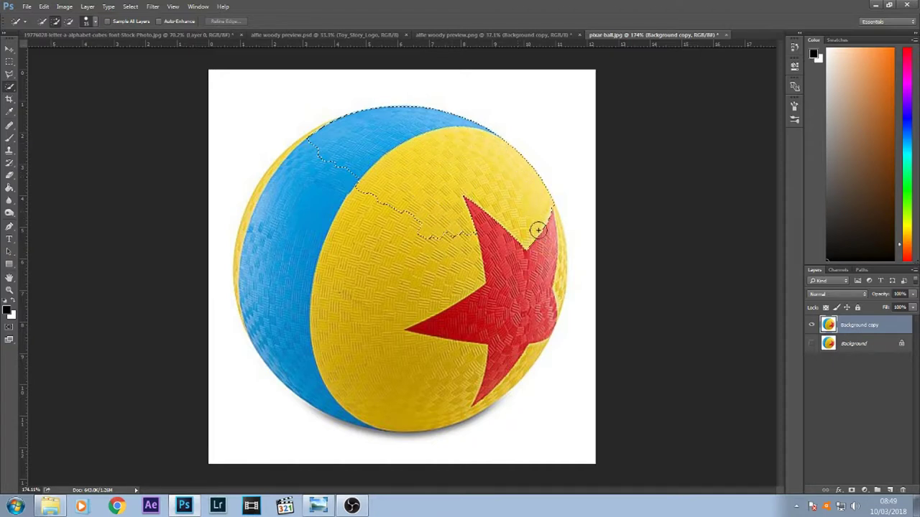
pyautogui.moveTo(549, 232); pyautogui.dragTo(519, 359)
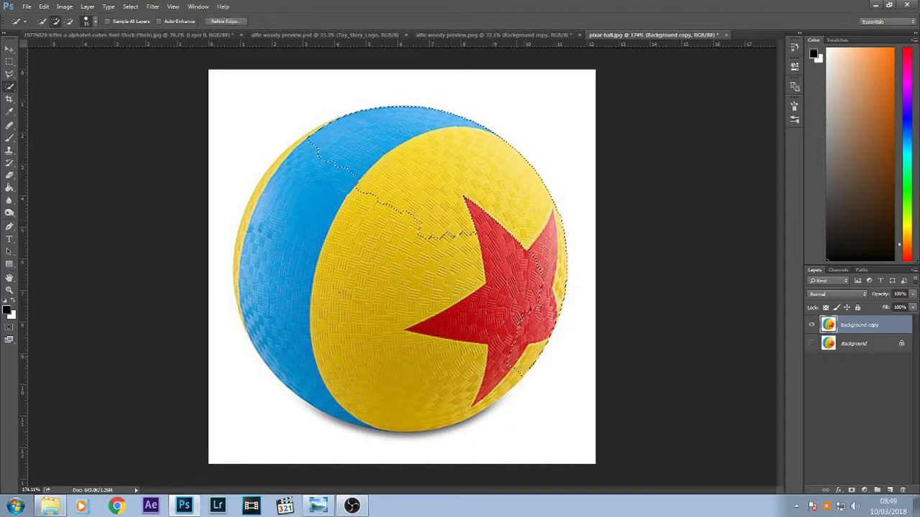
pyautogui.moveTo(445, 237)
pyautogui.mouseDown()
pyautogui.moveTo(373, 273)
pyautogui.moveTo(324, 338)
pyautogui.moveTo(288, 255)
pyautogui.moveTo(305, 141)
pyautogui.moveTo(263, 184)
pyautogui.moveTo(242, 293)
pyautogui.mouseUp()
pyautogui.hotkey('ctrl', 'z')
pyautogui.moveTo(353, 207)
pyautogui.mouseDown()
pyautogui.moveTo(247, 235)
pyautogui.moveTo(260, 201)
pyautogui.moveTo(306, 148)
pyautogui.moveTo(342, 127)
pyautogui.moveTo(249, 249)
pyautogui.moveTo(237, 284)
pyautogui.moveTo(250, 321)
pyautogui.moveTo(371, 427)
pyautogui.mouseUp()
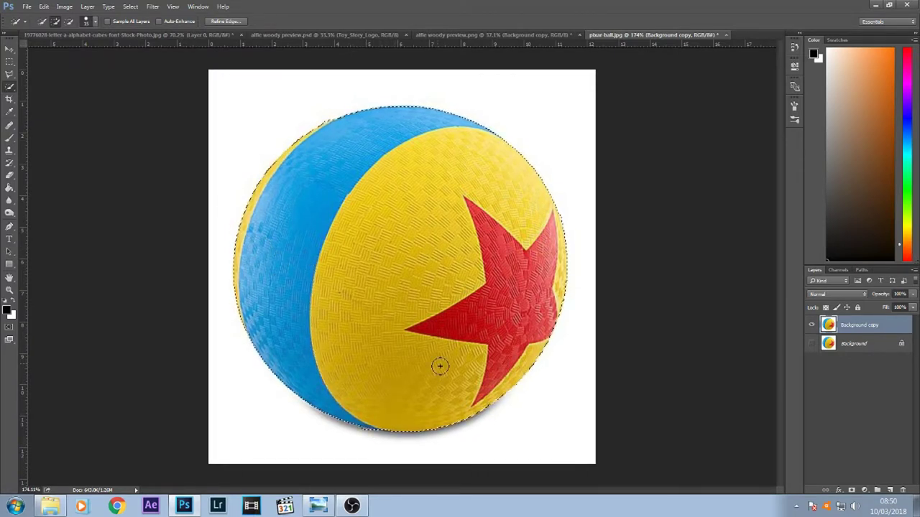
# Step: Mask the Background copy layer to the selected ball and slightly feather the mask's edge with Refine Mask
pyautogui.click(852, 489)
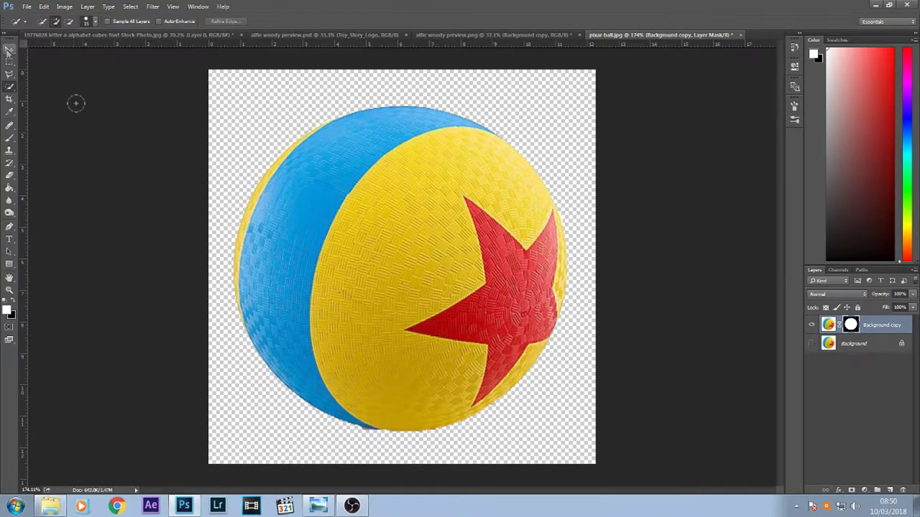
pyautogui.rightClick(850, 323)
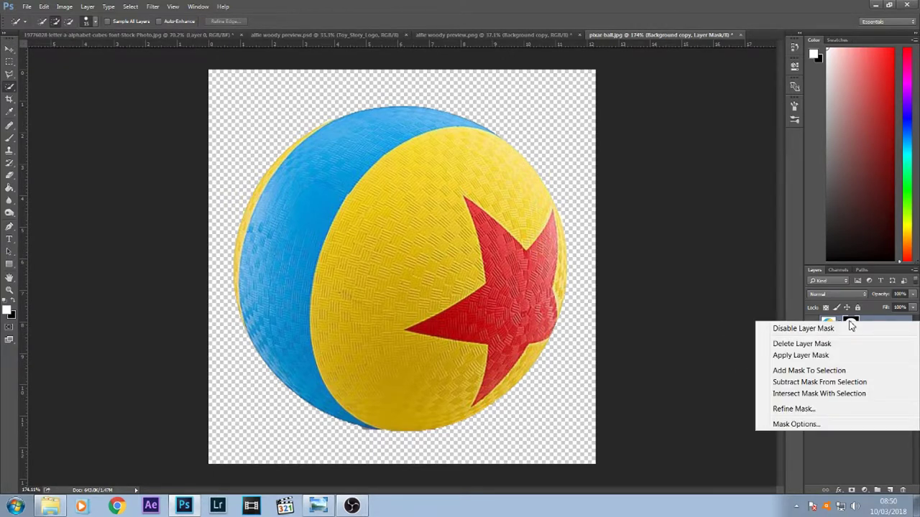
pyautogui.click(817, 409)
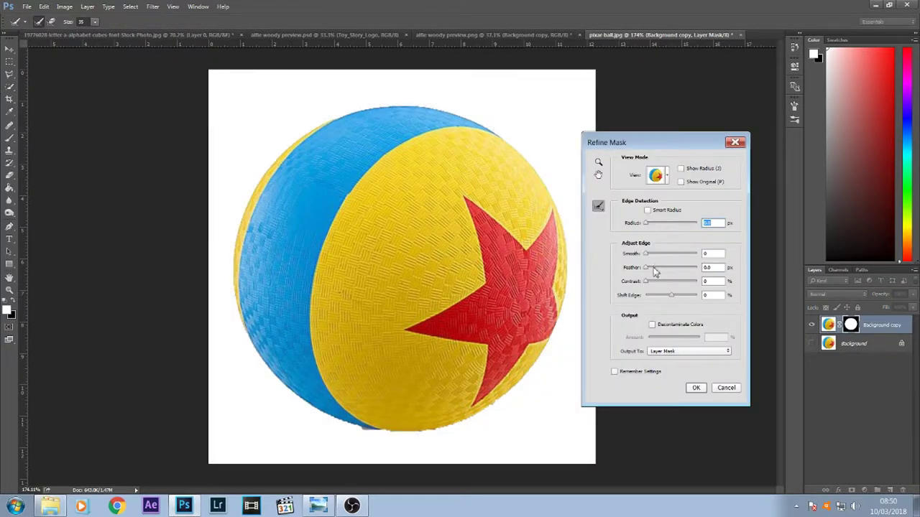
pyautogui.moveTo(646, 271); pyautogui.dragTo(653, 273)
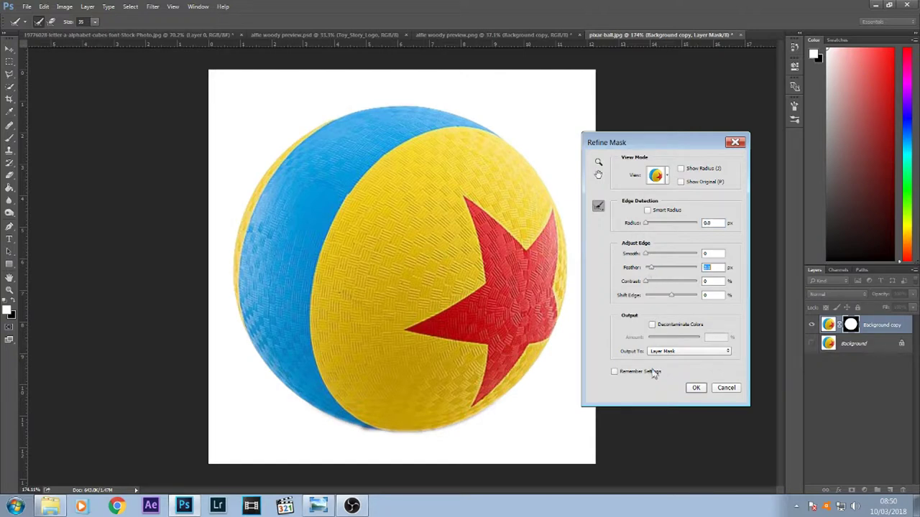
pyautogui.click(696, 387)
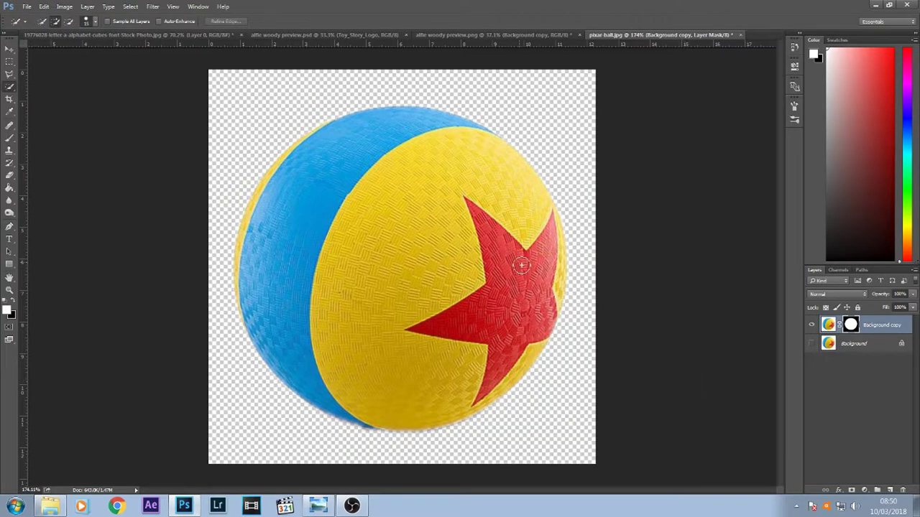
# Step: Bring the masked ball layer into the boy's composite document, placing it over the wallpaper beside him
pyautogui.click(9, 50)
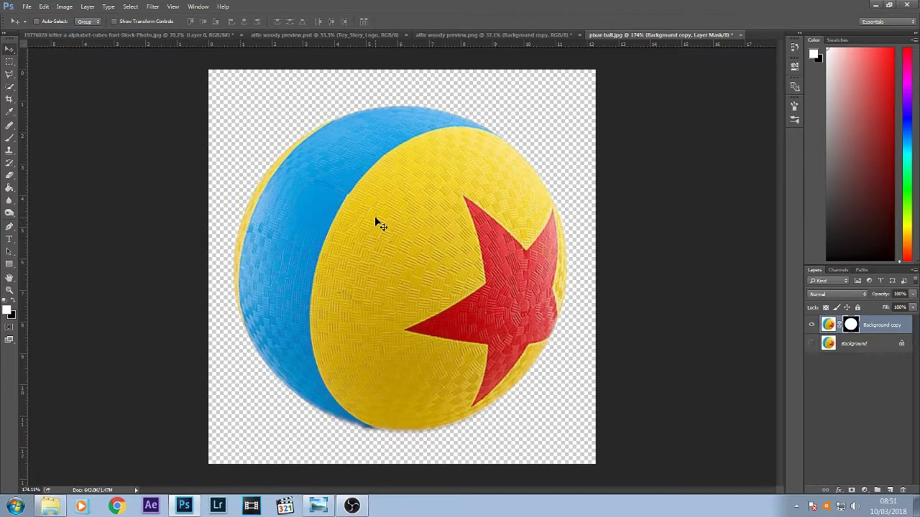
pyautogui.moveTo(381, 225); pyautogui.dragTo(346, 224)
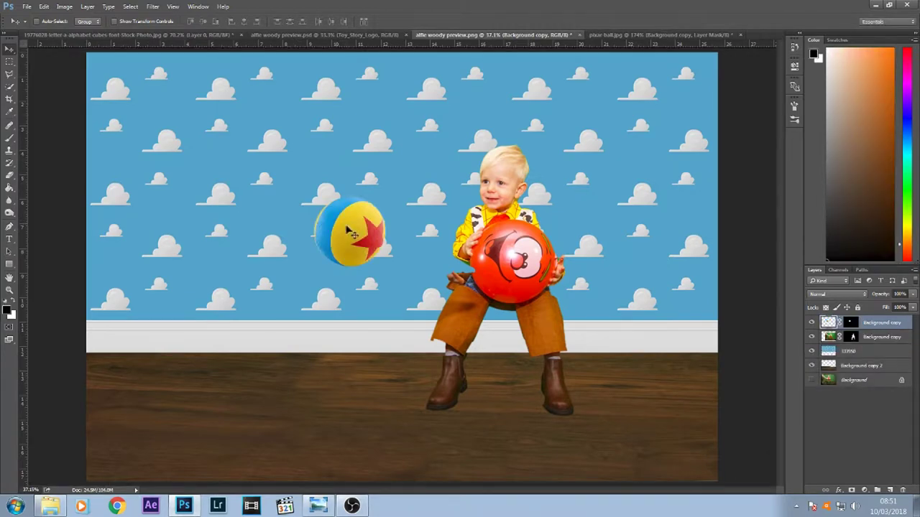
# Step: Move the Pixar ball over the red ball held between the boy's hands
pyautogui.click(8, 291)
pyautogui.moveTo(527, 253); pyautogui.dragTo(572, 262)
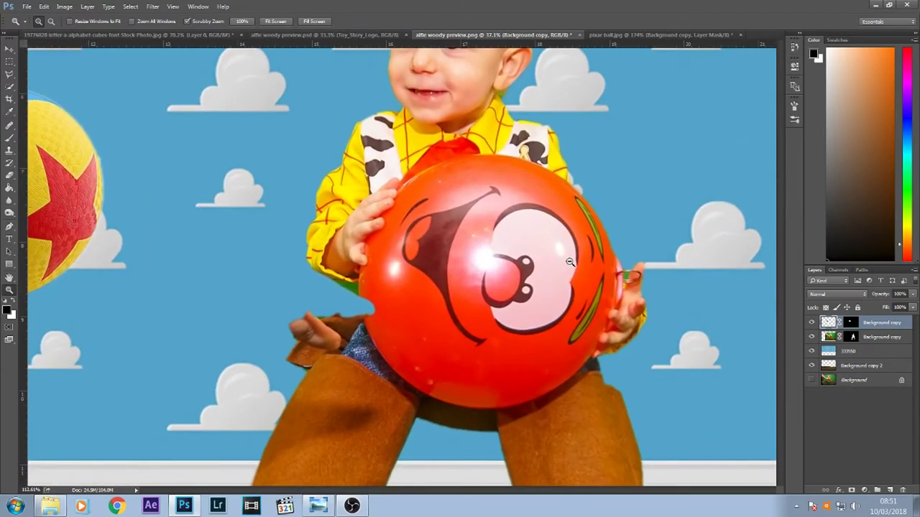
pyautogui.click(9, 50)
pyautogui.moveTo(79, 179); pyautogui.dragTo(552, 261)
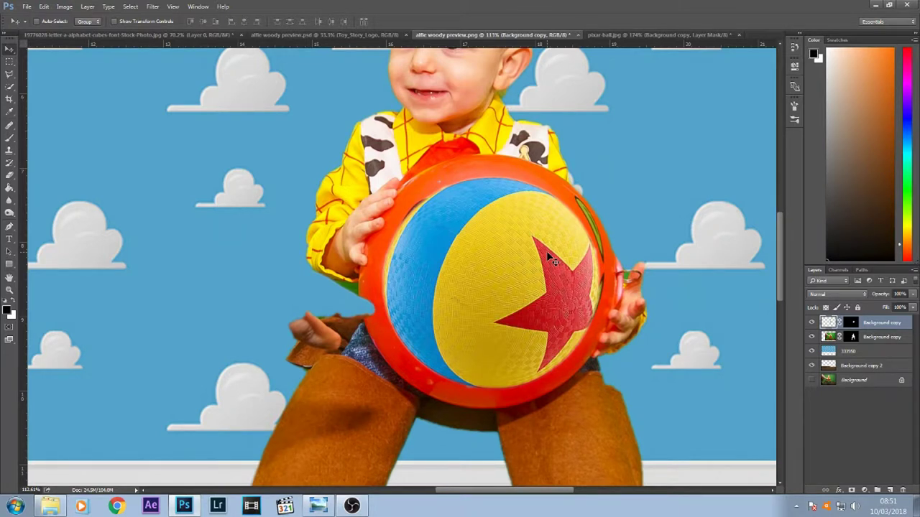
# Step: Free Transform the Pixar ball, rotating it to about 147° and scaling it proportionally to about 122.6% to match the red ball's size
pyautogui.hotkey('ctrl', 't')
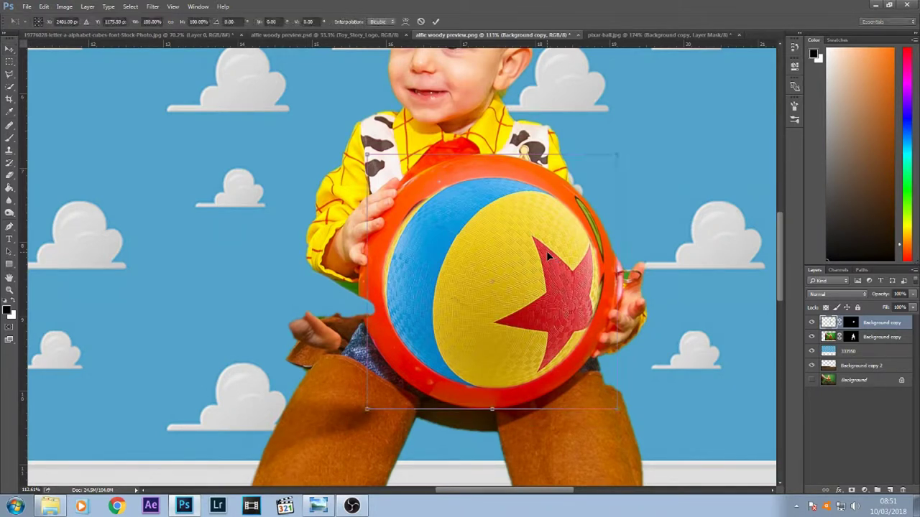
pyautogui.moveTo(622, 147); pyautogui.dragTo(455, 403)
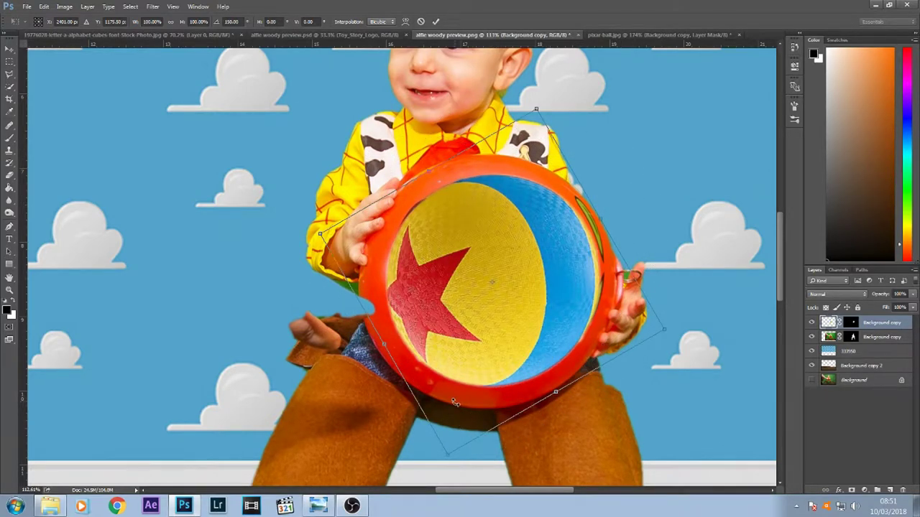
pyautogui.moveTo(550, 109); pyautogui.dragTo(540, 106)
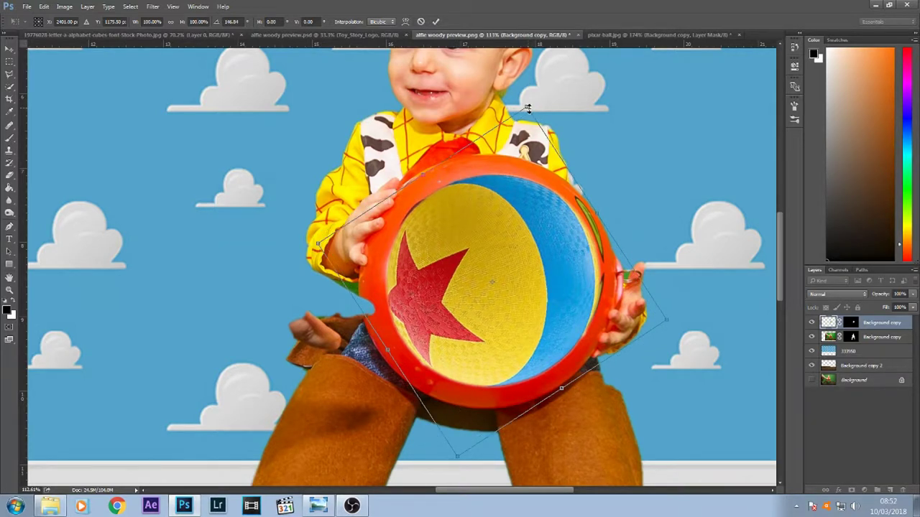
pyautogui.moveTo(528, 106); pyautogui.dragTo(543, 79)
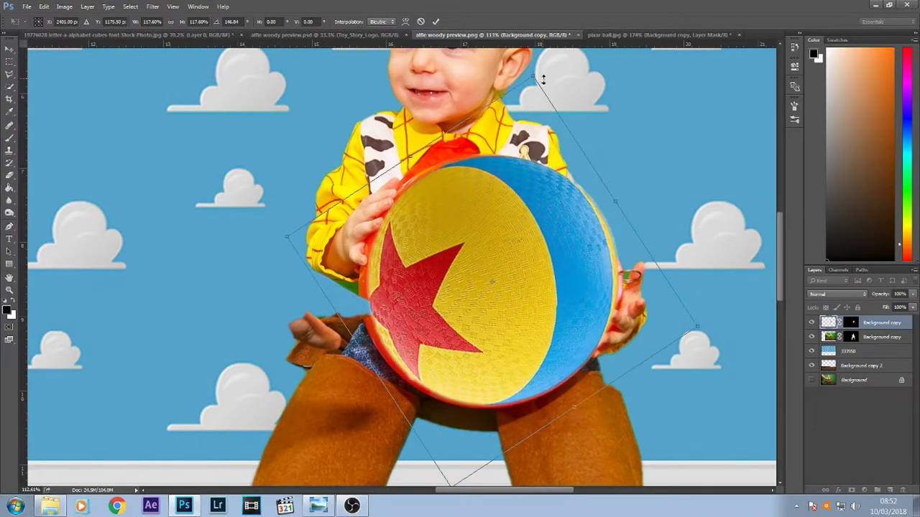
pyautogui.moveTo(543, 79); pyautogui.dragTo(551, 71)
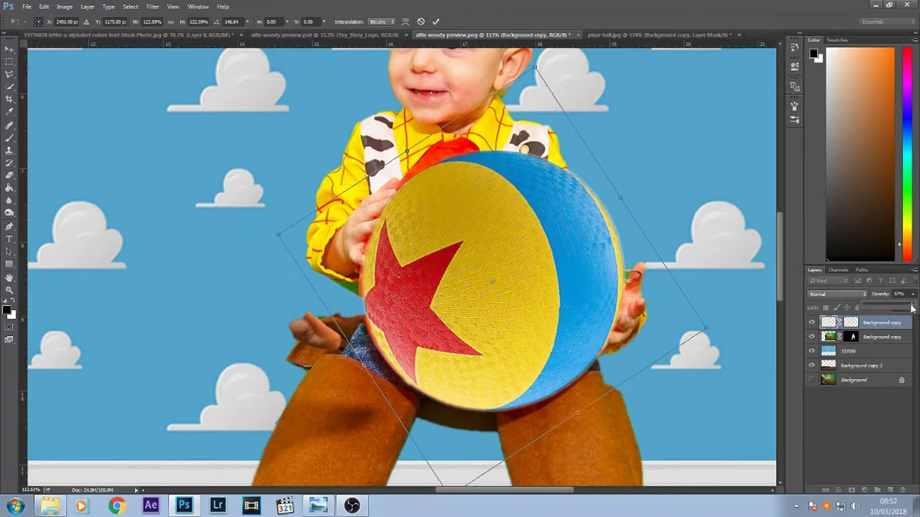
# Step: Lower the ball layer's opacity to 61%, apply the transform, align the ball with the red ball underneath, and restore full opacity
pyautogui.moveTo(911, 308); pyautogui.dragTo(896, 309)
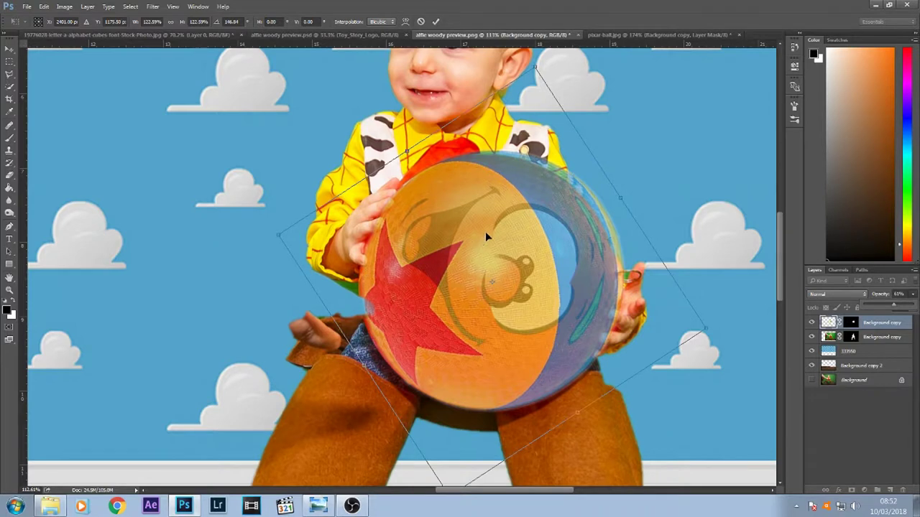
pyautogui.press('Return')
pyautogui.moveTo(490, 237); pyautogui.dragTo(494, 243)
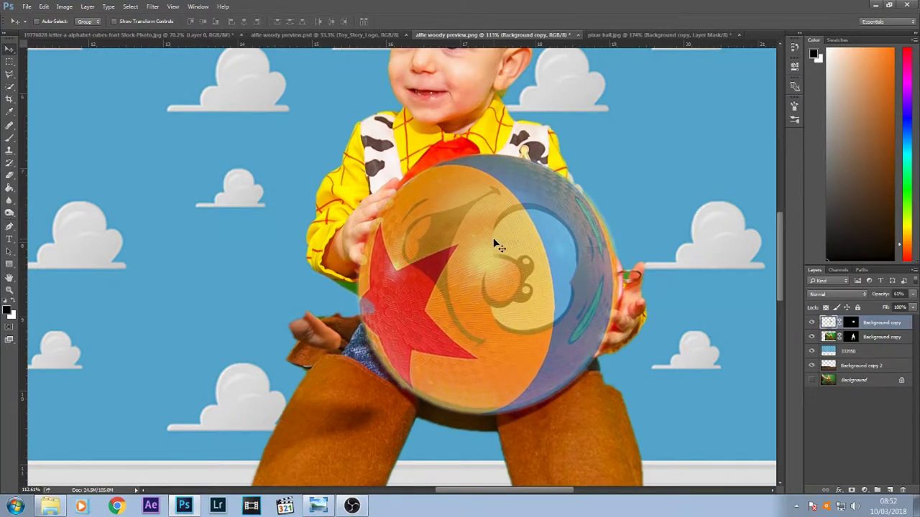
pyautogui.click(913, 294)
pyautogui.moveTo(901, 309); pyautogui.dragTo(917, 308)
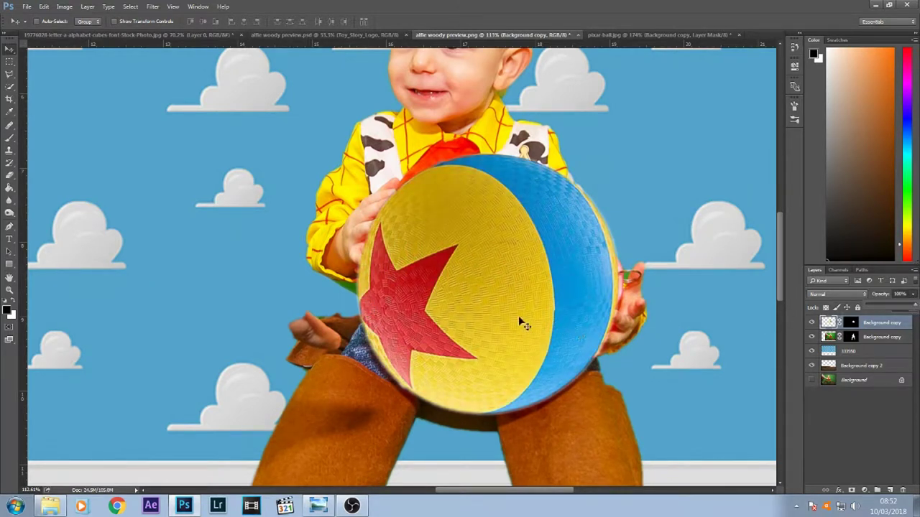
# Step: Inspect the placed ball in the composite and hide its layer to expose the boy's hands and original red ball
pyautogui.click(10, 290)
pyautogui.rightClick(349, 282)
pyautogui.click(370, 288)
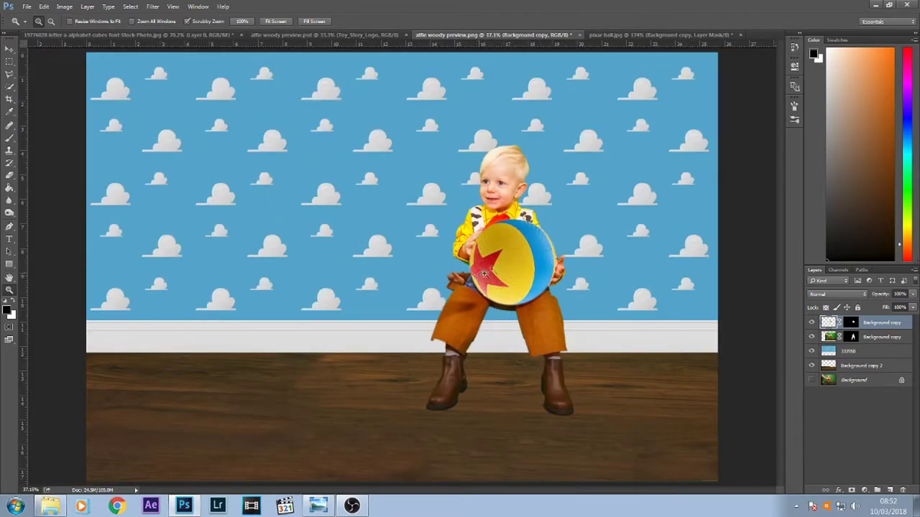
pyautogui.moveTo(499, 237); pyautogui.dragTo(544, 258)
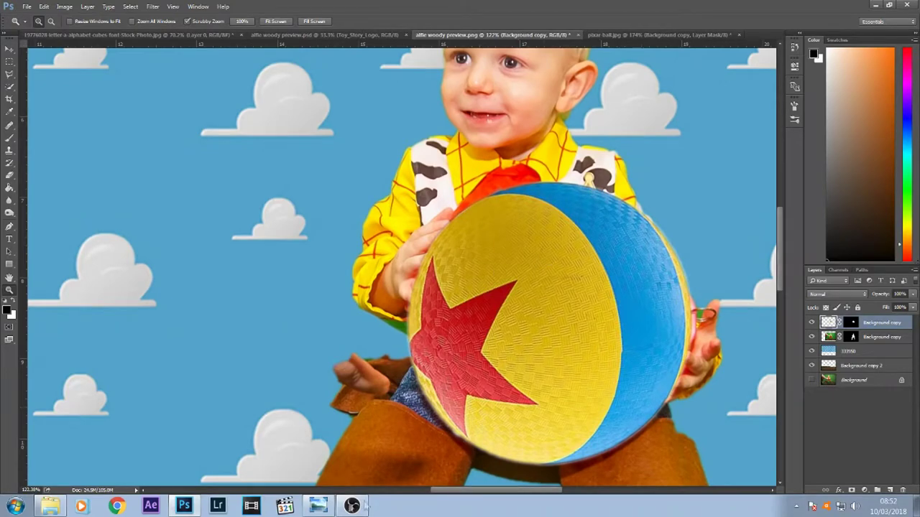
pyautogui.moveTo(443, 493); pyautogui.dragTo(470, 493)
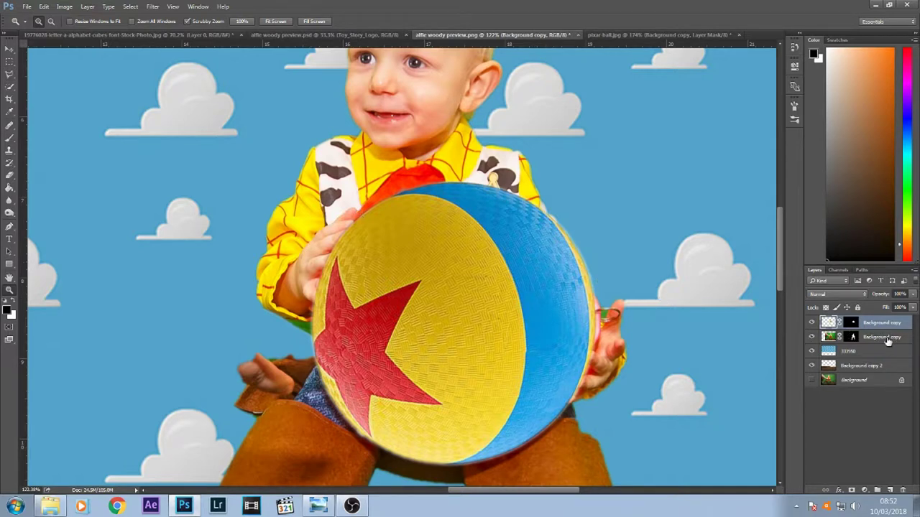
pyautogui.click(812, 322)
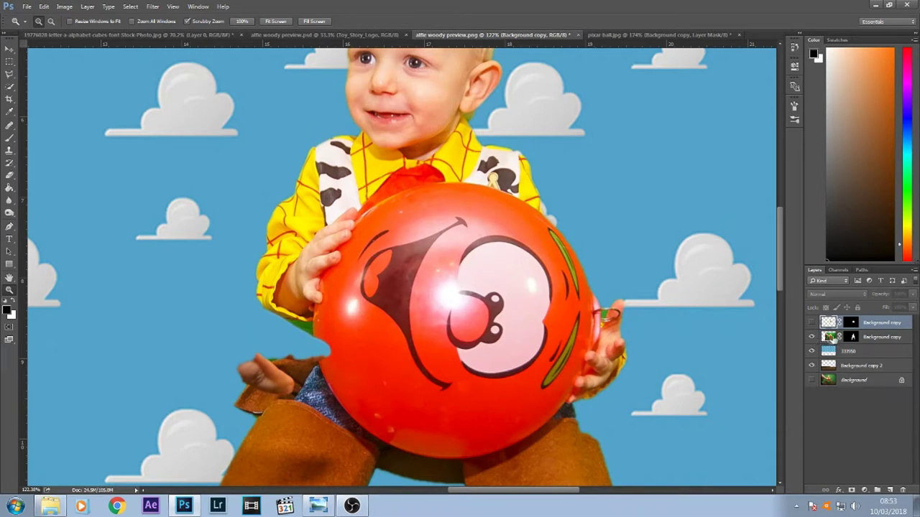
# Step: Duplicate the boy's masked layer, show the Pixar ball layer again, and place the duplicate above it
pyautogui.click(866, 338)
pyautogui.click(812, 337)
pyautogui.click(812, 337)
pyautogui.rightClick(866, 340)
pyautogui.click(719, 170)
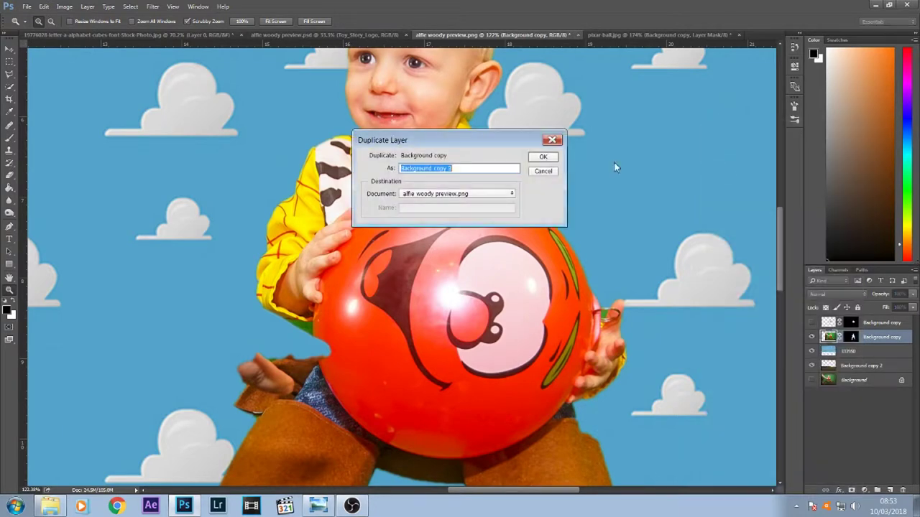
pyautogui.click(542, 158)
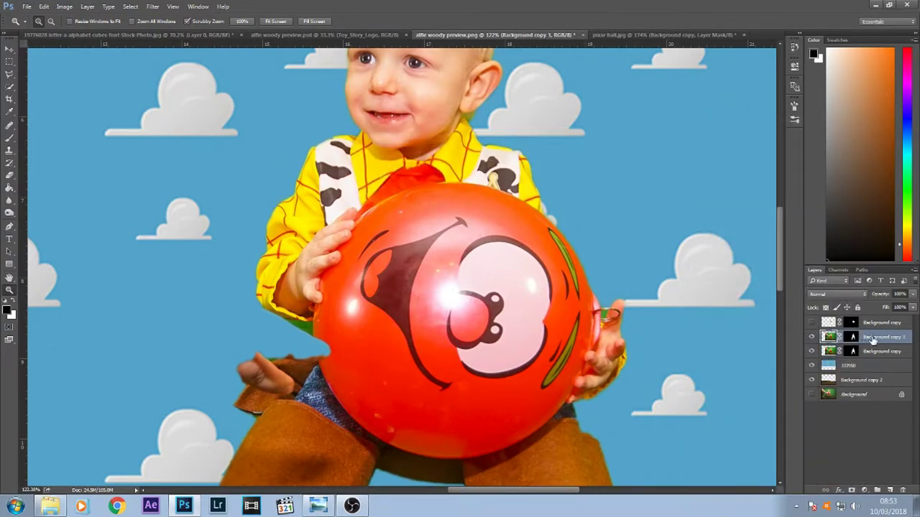
pyautogui.click(812, 323)
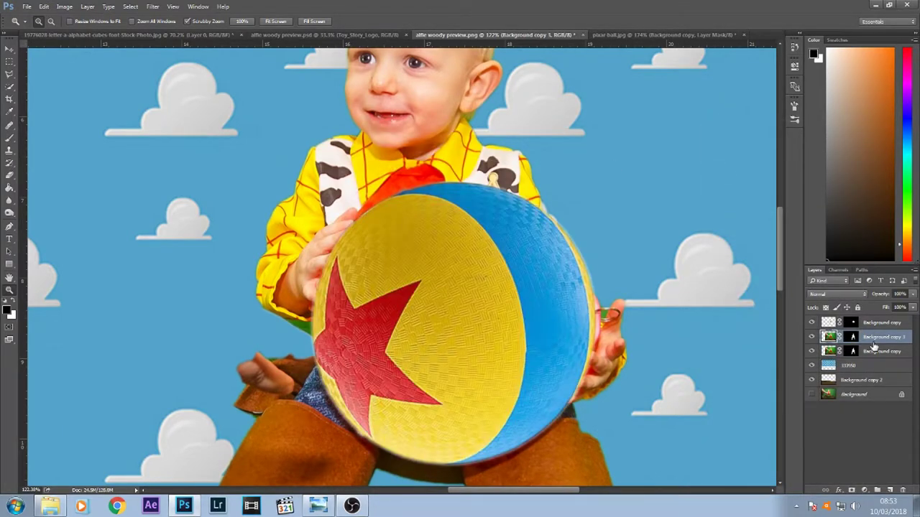
pyautogui.moveTo(873, 343); pyautogui.dragTo(868, 325)
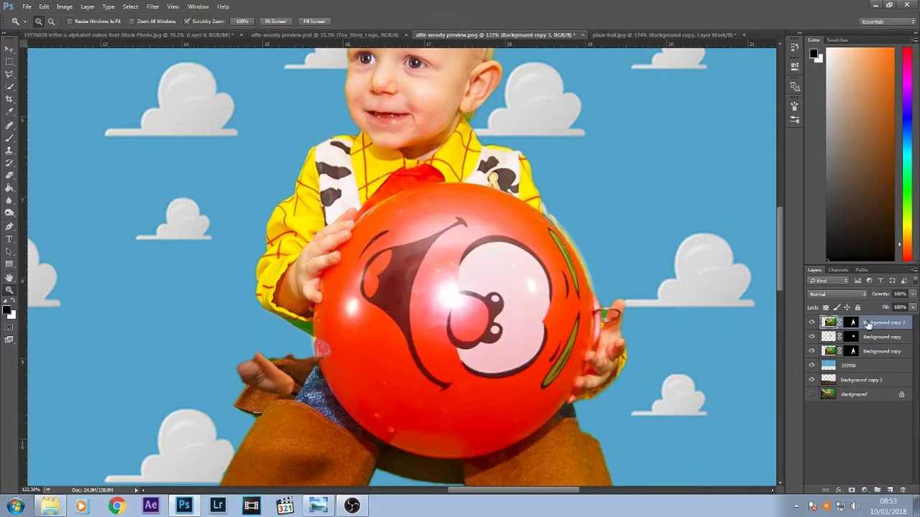
# Step: Reduce the duplicate boy layer to two rectangular areas around his hands, deleting everything outside them, and deselect
pyautogui.click(9, 64)
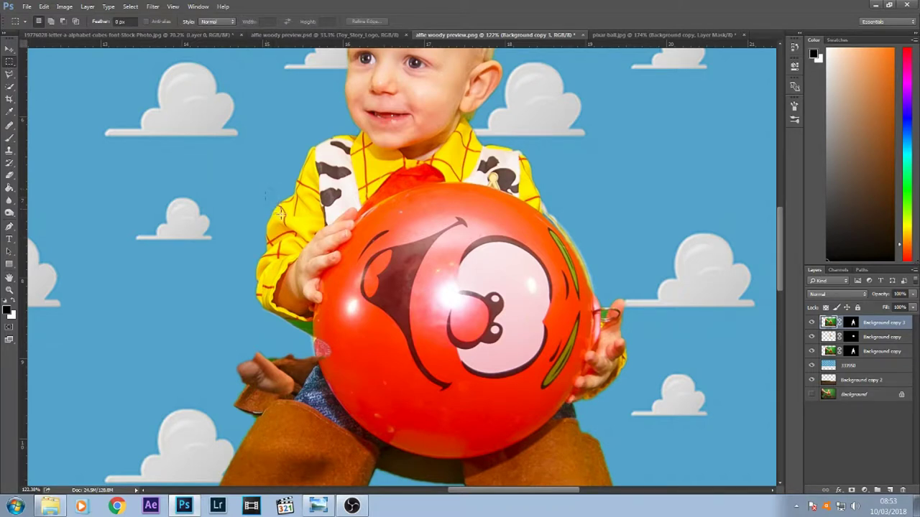
pyautogui.moveTo(340, 285); pyautogui.dragTo(372, 322)
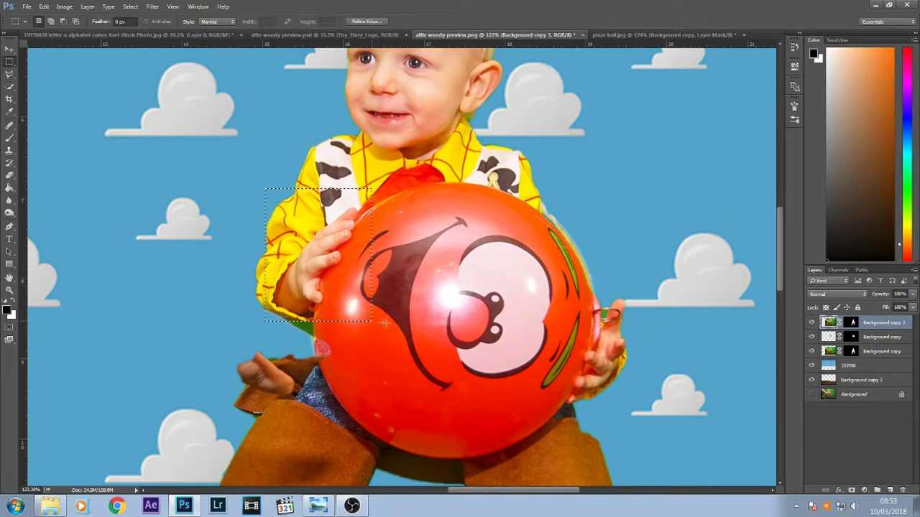
pyautogui.press('super')
pyautogui.press('super')
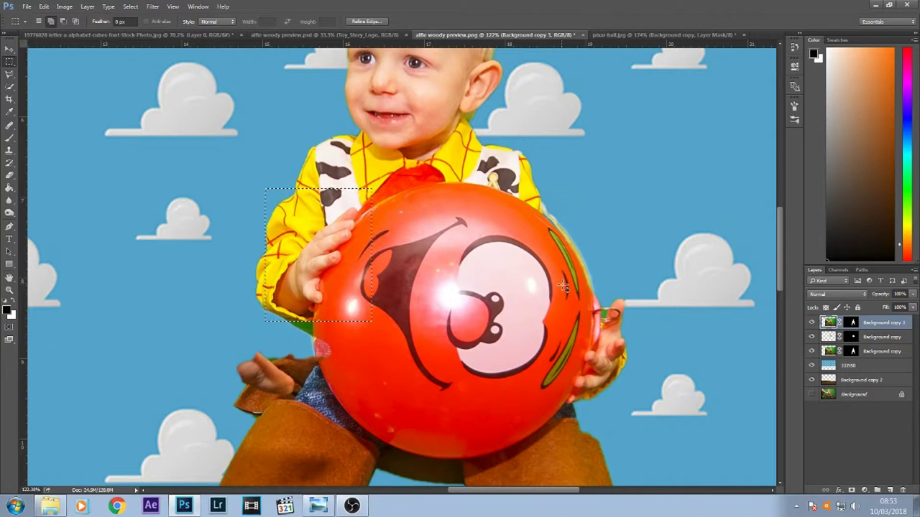
pyautogui.moveTo(563, 286); pyautogui.dragTo(639, 417)
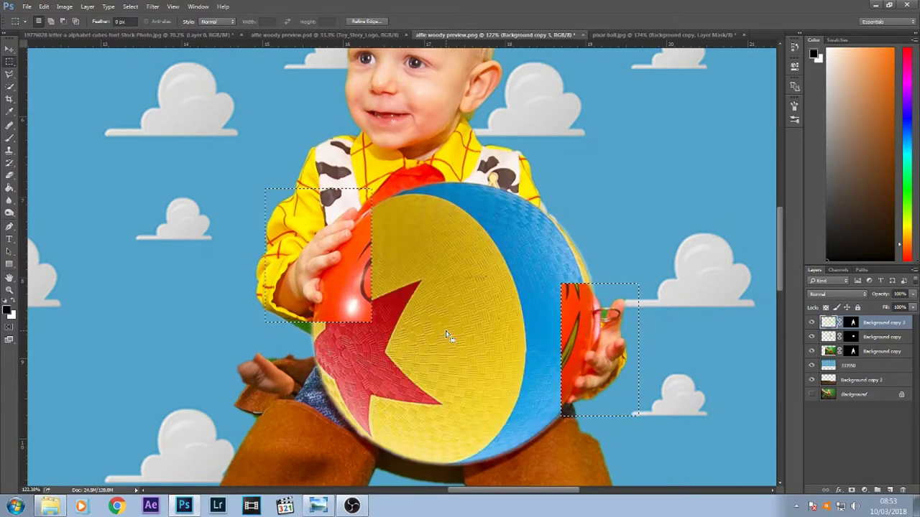
pyautogui.click(445, 336)
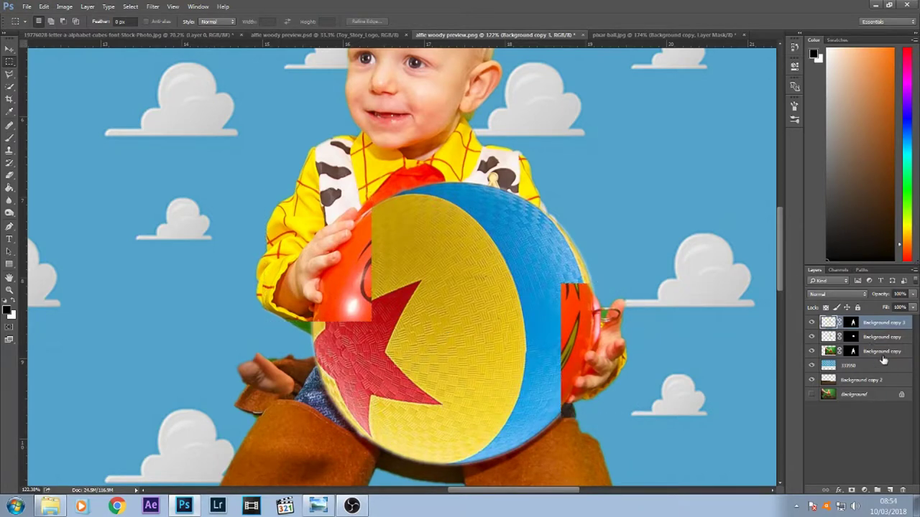
# Step: Hide the full boy layer and select the hand and sleeve at the ball's left edge with the Polygonal Lasso, tracing the fingers
pyautogui.click(881, 352)
pyautogui.click(812, 352)
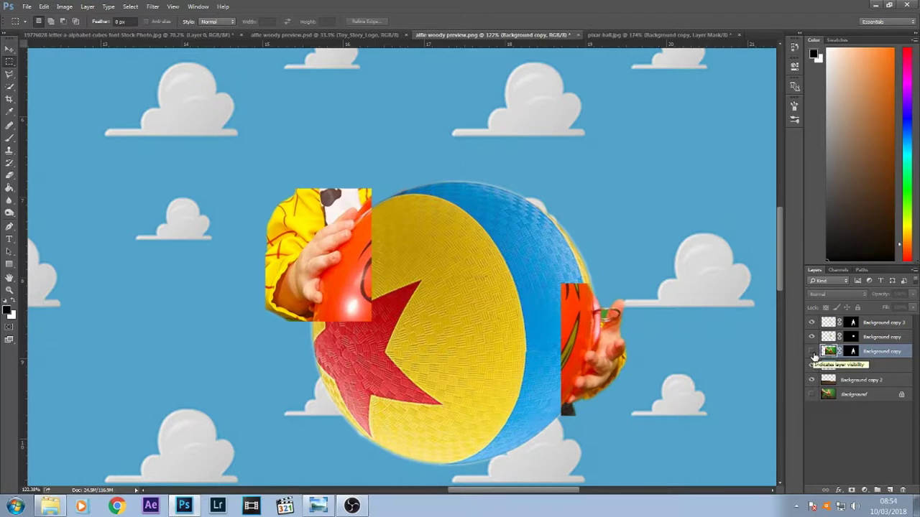
pyautogui.press('z')
pyautogui.scroll(-2, 554, 257)
pyautogui.scroll(5, 544, 247)
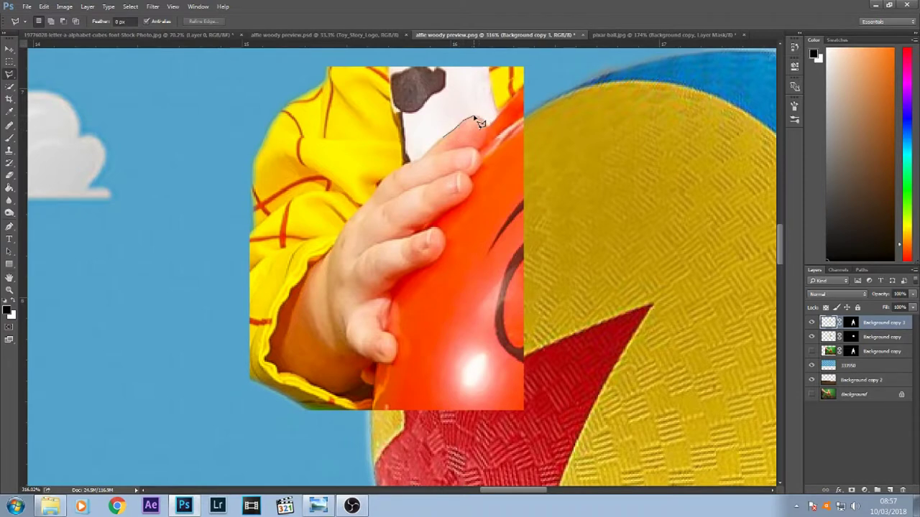
pyautogui.moveTo(487, 124)
pyautogui.mouseDown()
pyautogui.moveTo(485, 177)
pyautogui.moveTo(467, 208)
pyautogui.moveTo(421, 240)
pyautogui.mouseUp()
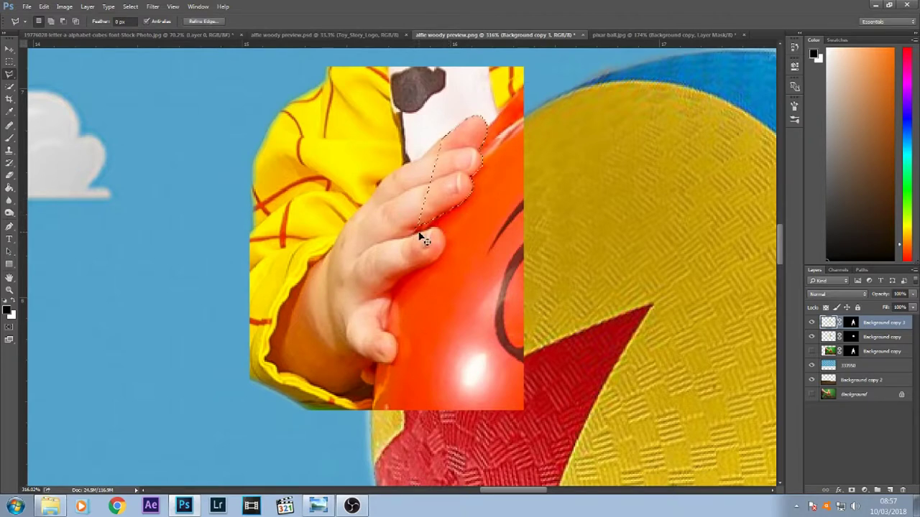
pyautogui.moveTo(439, 148)
pyautogui.mouseDown()
pyautogui.moveTo(486, 123)
pyautogui.moveTo(484, 173)
pyautogui.moveTo(464, 205)
pyautogui.moveTo(417, 236)
pyautogui.moveTo(444, 235)
pyautogui.moveTo(446, 249)
pyautogui.moveTo(393, 297)
pyautogui.moveTo(388, 336)
pyautogui.moveTo(399, 360)
pyautogui.moveTo(372, 365)
pyautogui.moveTo(342, 400)
pyautogui.moveTo(235, 306)
pyautogui.moveTo(216, 250)
pyautogui.moveTo(192, 272)
pyautogui.moveTo(151, 282)
pyautogui.moveTo(178, 148)
pyautogui.moveTo(224, 105)
pyautogui.moveTo(243, 65)
pyautogui.moveTo(408, 62)
pyautogui.moveTo(456, 71)
pyautogui.moveTo(432, 116)
pyautogui.mouseUp()
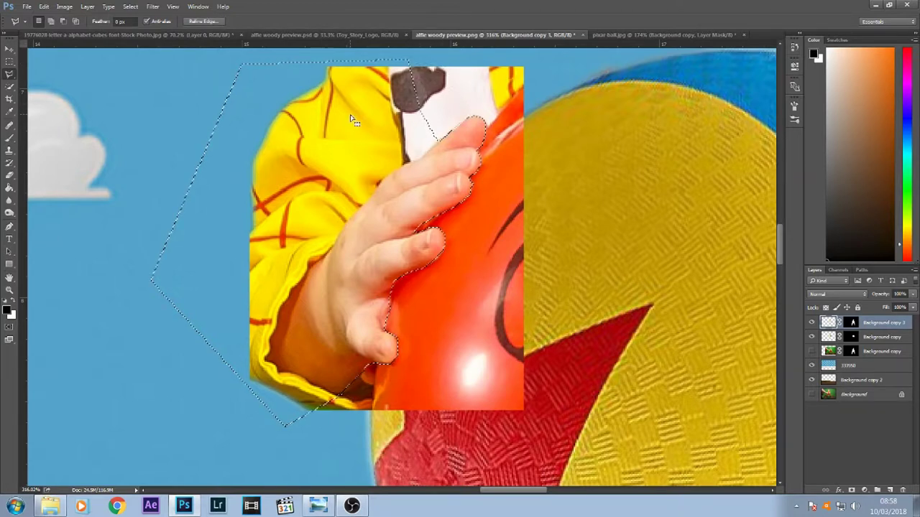
# Step: Duplicate the hands layer, hide the original hands layer, and delete everything outside the selected left-edge hand on the duplicate
pyautogui.hotkey('ctrl', 'j')
pyautogui.click(811, 337)
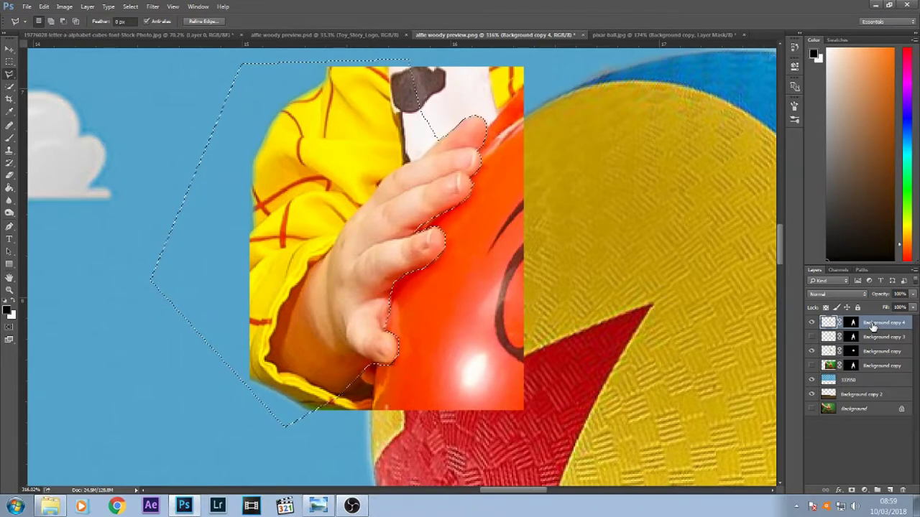
pyautogui.press('Delete')
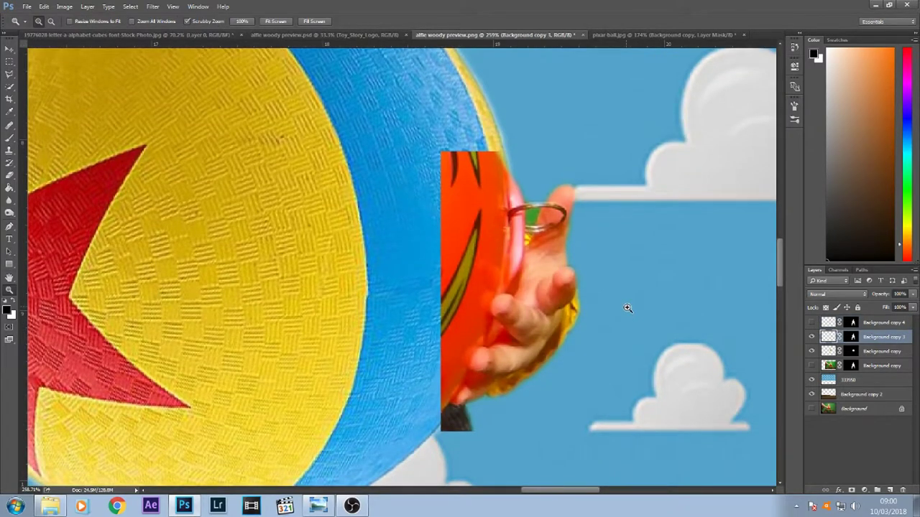
# Step: Outline the hand at the ball's right edge on the Background copy 3 layer with the Polygonal Lasso and delete everything outside it
pyautogui.click(9, 74)
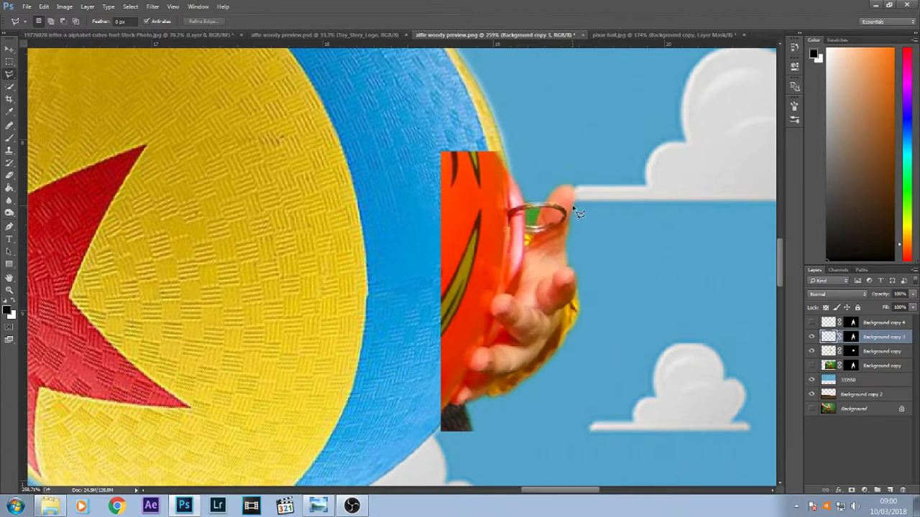
pyautogui.moveTo(571, 188)
pyautogui.mouseDown()
pyautogui.moveTo(547, 185)
pyautogui.moveTo(522, 281)
pyautogui.moveTo(514, 296)
pyautogui.moveTo(496, 296)
pyautogui.moveTo(490, 314)
pyautogui.moveTo(521, 347)
pyautogui.moveTo(476, 358)
pyautogui.moveTo(468, 369)
pyautogui.moveTo(496, 384)
pyautogui.moveTo(451, 404)
pyautogui.moveTo(493, 404)
pyautogui.moveTo(646, 351)
pyautogui.moveTo(654, 275)
pyautogui.moveTo(633, 158)
pyautogui.moveTo(606, 160)
pyautogui.moveTo(579, 144)
pyautogui.mouseUp()
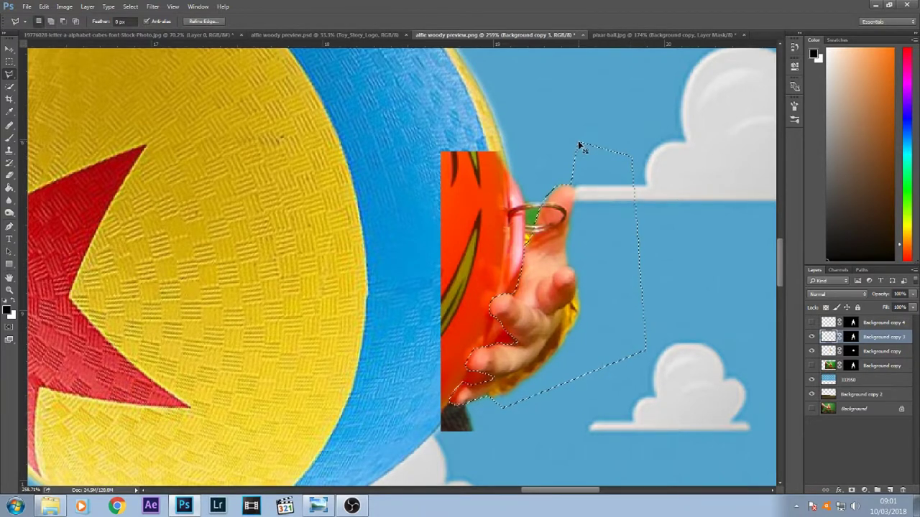
pyautogui.hotkey('ctrl', 'shift', 'i')
pyautogui.press('Delete')
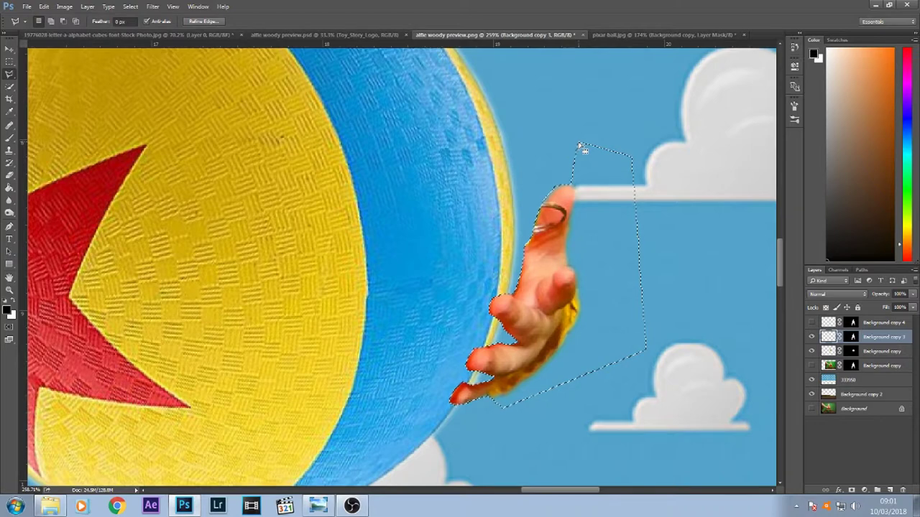
# Step: Show the other hand layer and the full boy layer again, and inspect how both hands hold the Pixar ball
pyautogui.press('z')
pyautogui.hotkey('ctrl', '0')
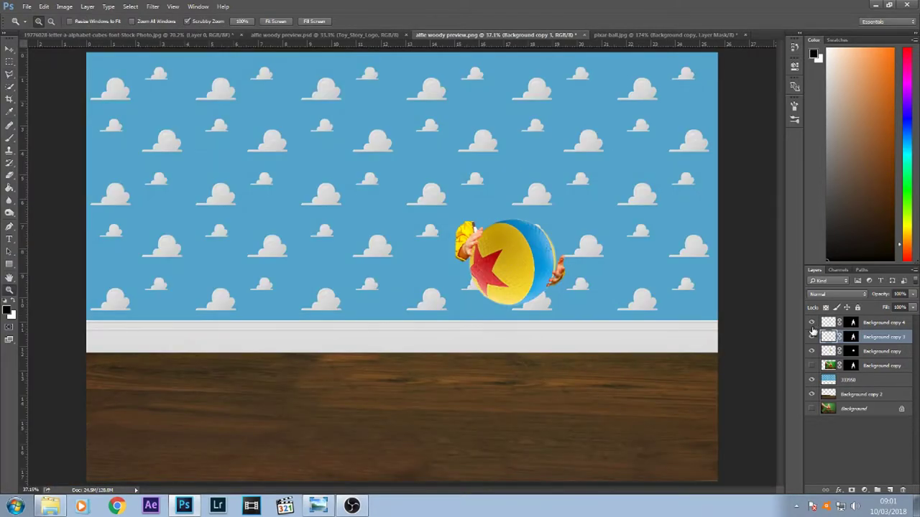
pyautogui.click(813, 366)
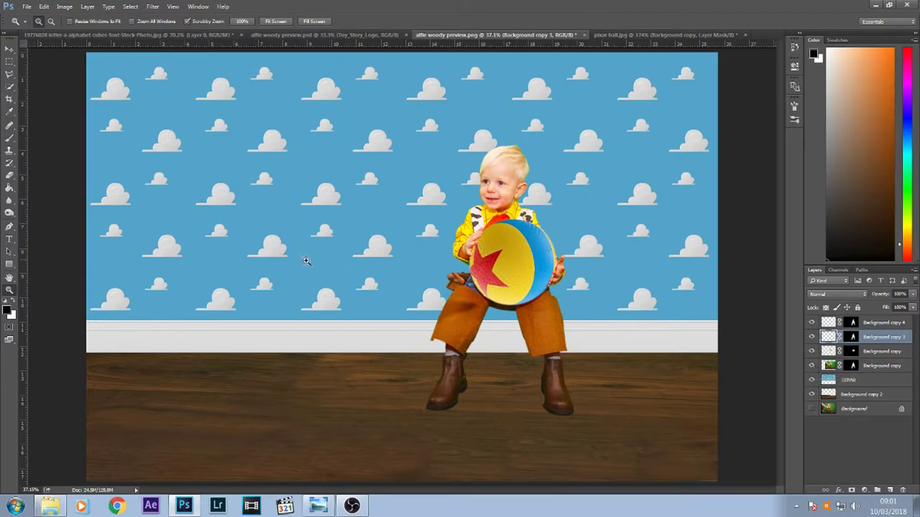
pyautogui.moveTo(546, 243); pyautogui.dragTo(598, 250)
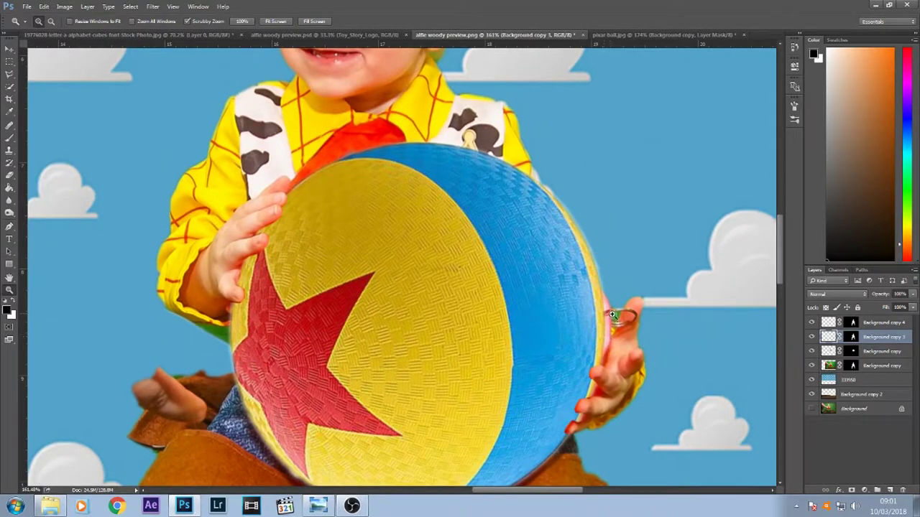
# Step: Nudge the Pixar ball slightly right and up with Free Transform so it sits against both hands
pyautogui.click(881, 352)
pyautogui.hotkey('ctrl', 't')
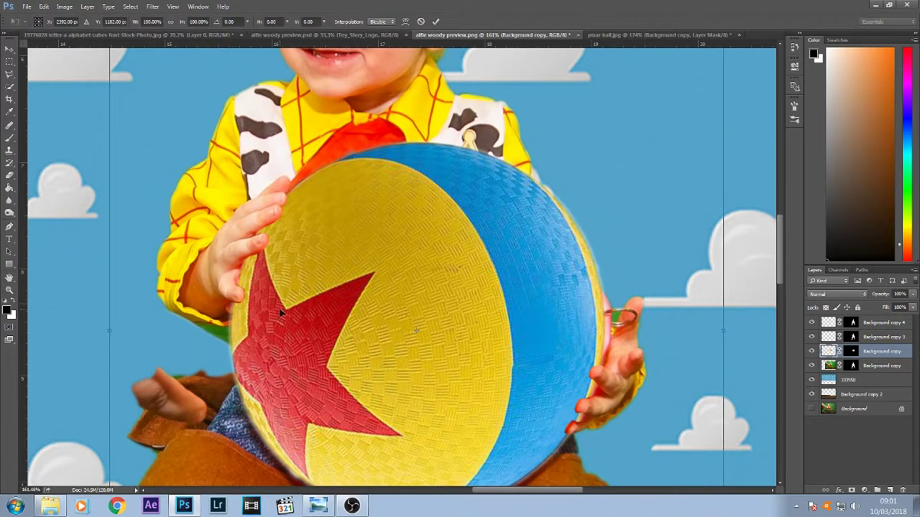
pyautogui.moveTo(527, 228); pyautogui.dragTo(532, 226)
pyautogui.press('Right')
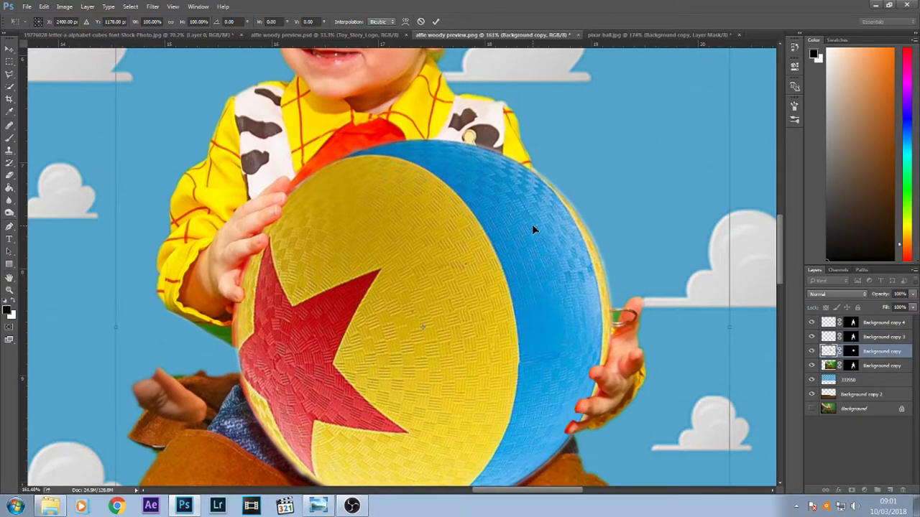
pyautogui.press('Return')
# Step: Examine the hand and ring at the ball's blue edge up close, and check how the whole composite looks
pyautogui.press('z')
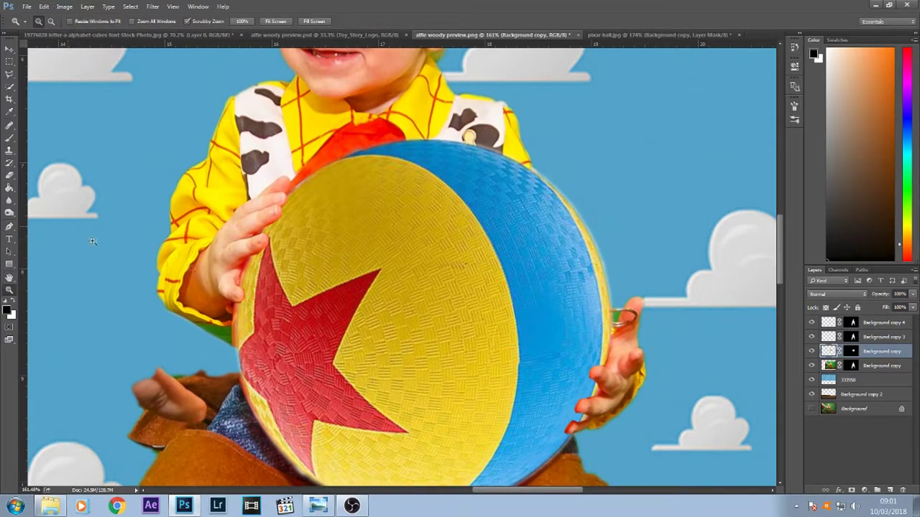
pyautogui.moveTo(632, 318); pyautogui.dragTo(494, 303)
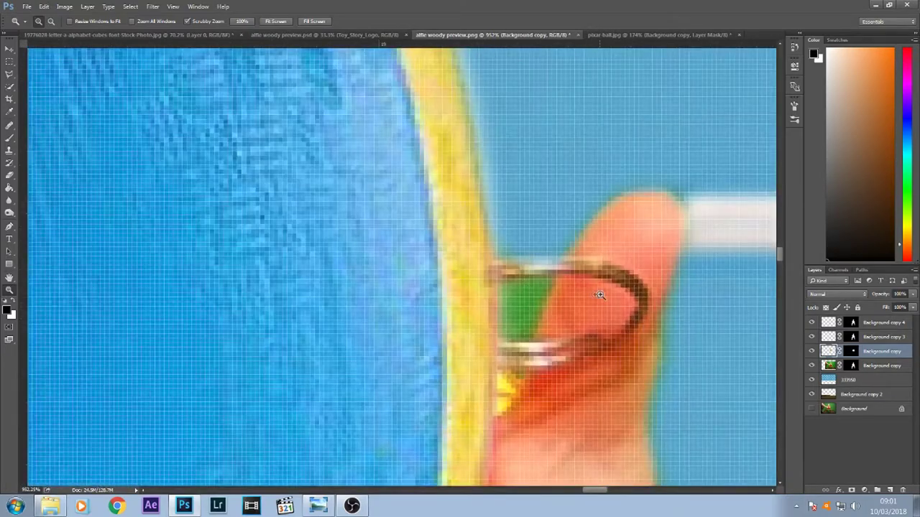
pyautogui.moveTo(600, 295); pyautogui.dragTo(591, 298)
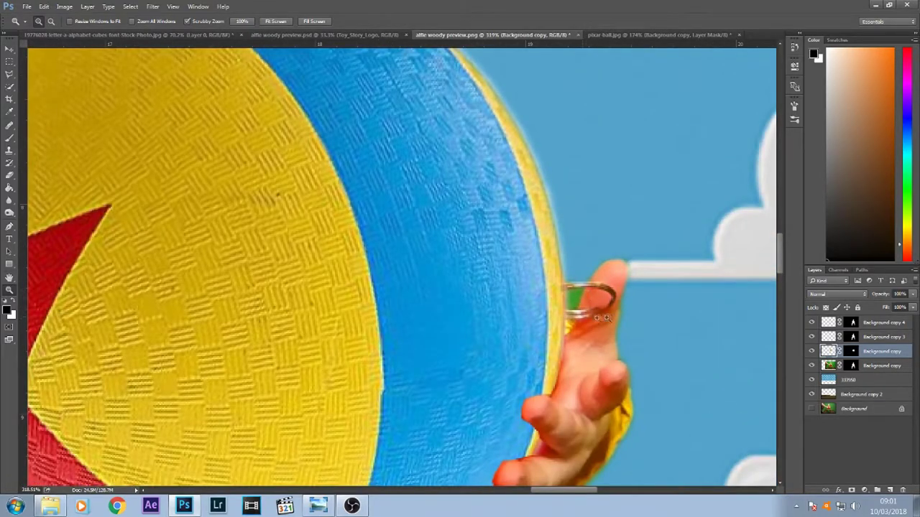
pyautogui.moveTo(483, 299); pyautogui.dragTo(430, 279)
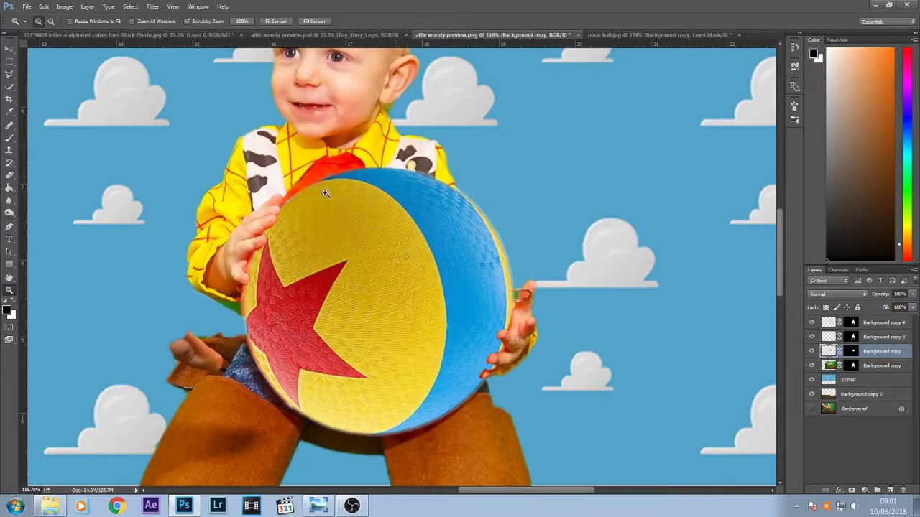
pyautogui.moveTo(321, 193); pyautogui.dragTo(306, 205)
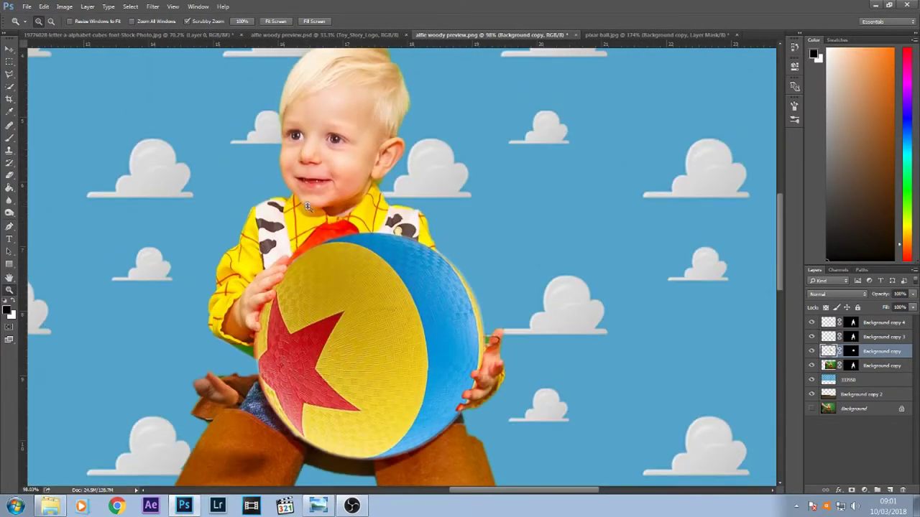
pyautogui.rightClick(311, 235)
pyautogui.click(329, 242)
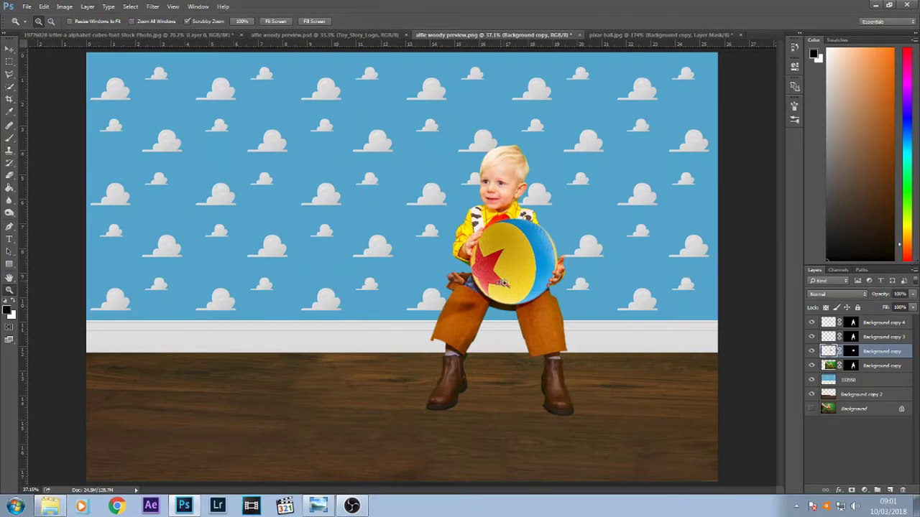
pyautogui.click(516, 217)
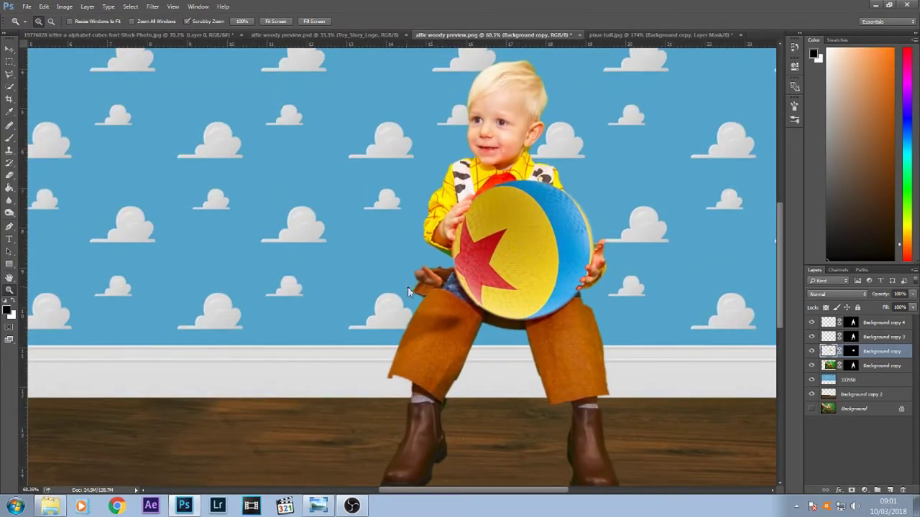
pyautogui.rightClick(410, 291)
pyautogui.click(418, 294)
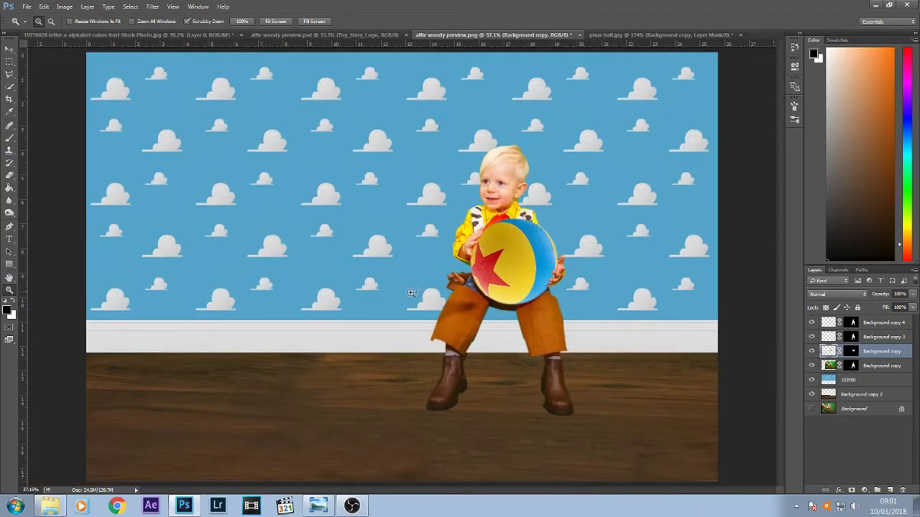
# Step: Bring the letter A alphabet block from its stock photo document into the Woody composite and place its layer beneath the boy's layer
pyautogui.click(124, 34)
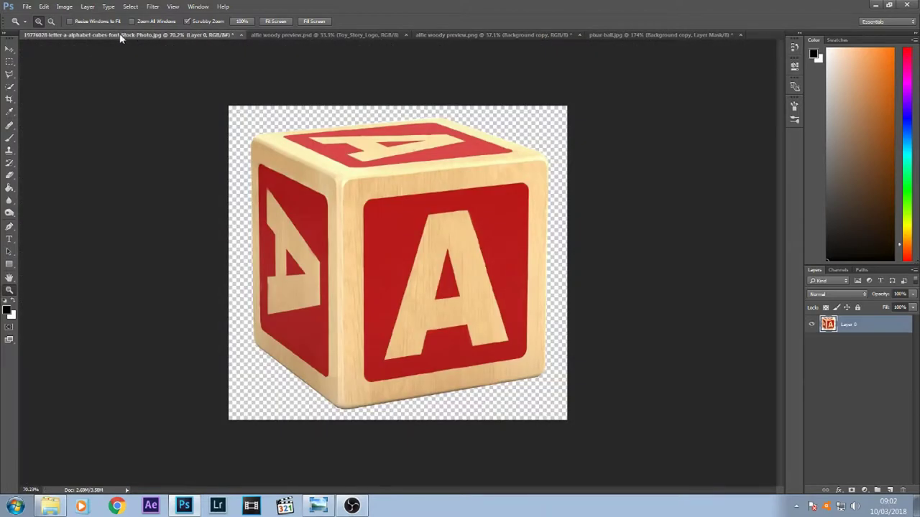
pyautogui.click(10, 49)
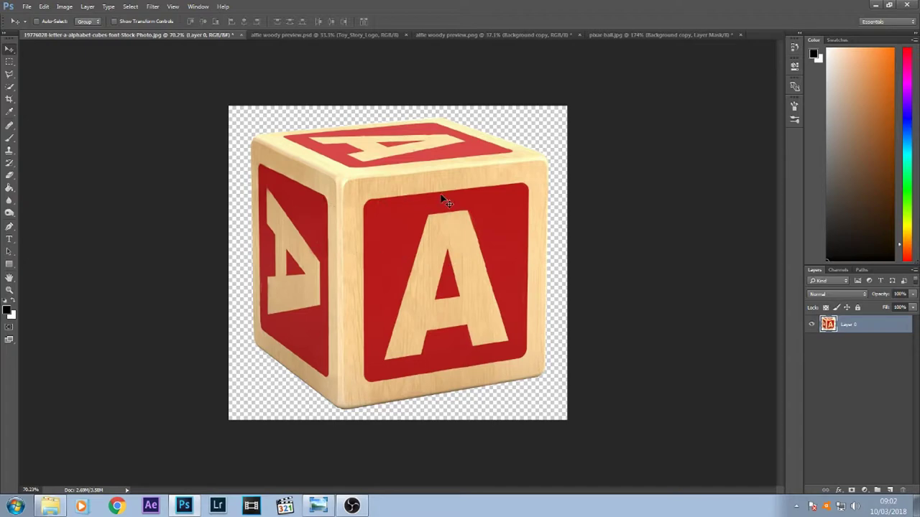
pyautogui.moveTo(350, 215); pyautogui.dragTo(392, 232)
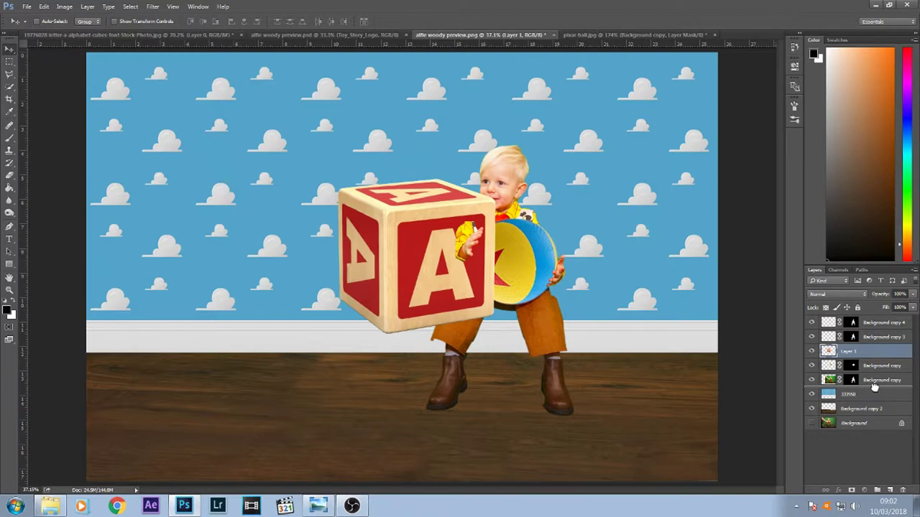
pyautogui.moveTo(874, 388); pyautogui.dragTo(876, 390)
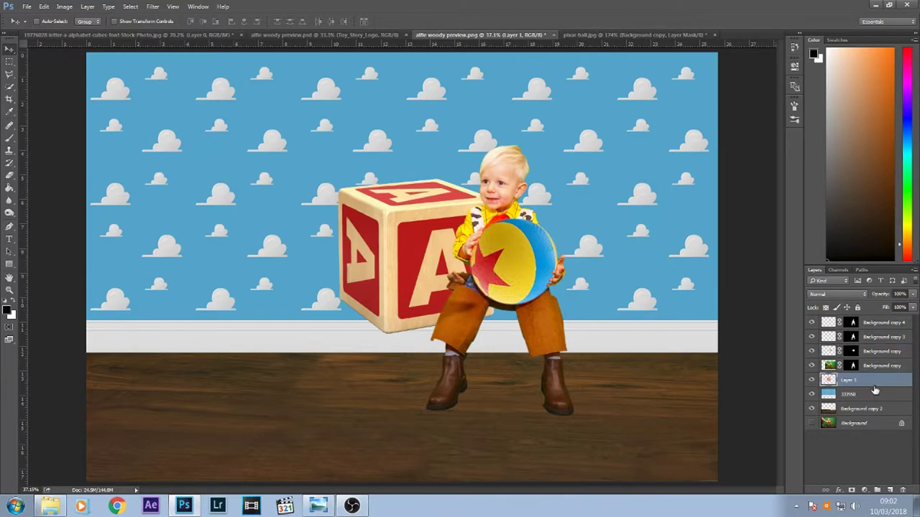
# Step: Move the alphabet block onto the floor under the boy so that he appears to sit on its top face
pyautogui.moveTo(400, 236); pyautogui.dragTo(502, 351)
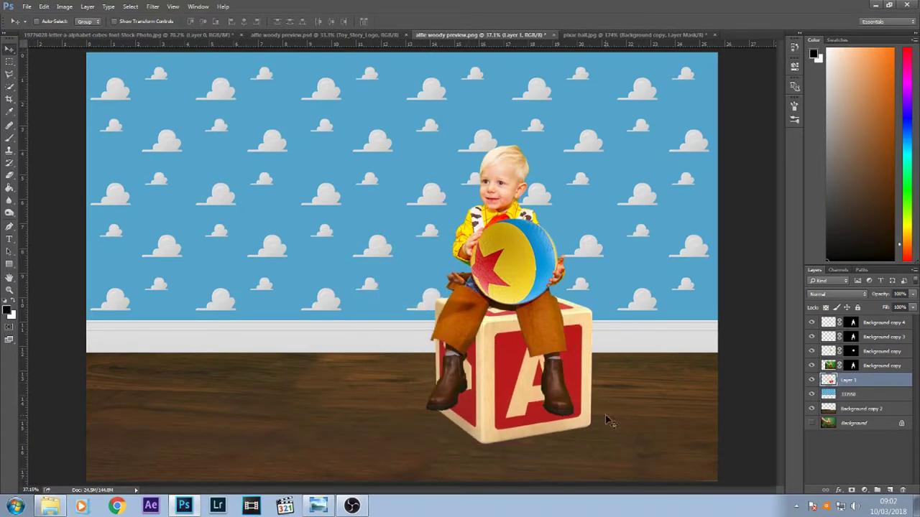
pyautogui.moveTo(512, 397); pyautogui.dragTo(517, 372)
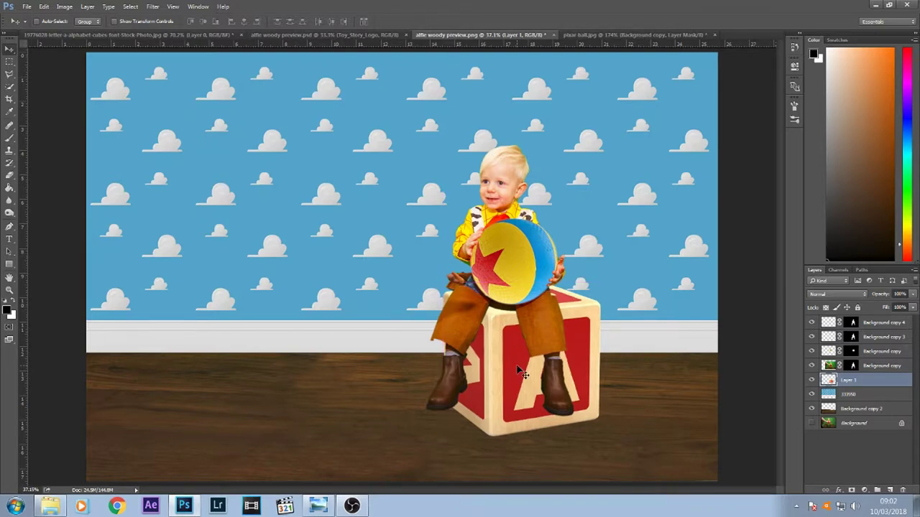
pyautogui.moveTo(517, 366); pyautogui.dragTo(513, 363)
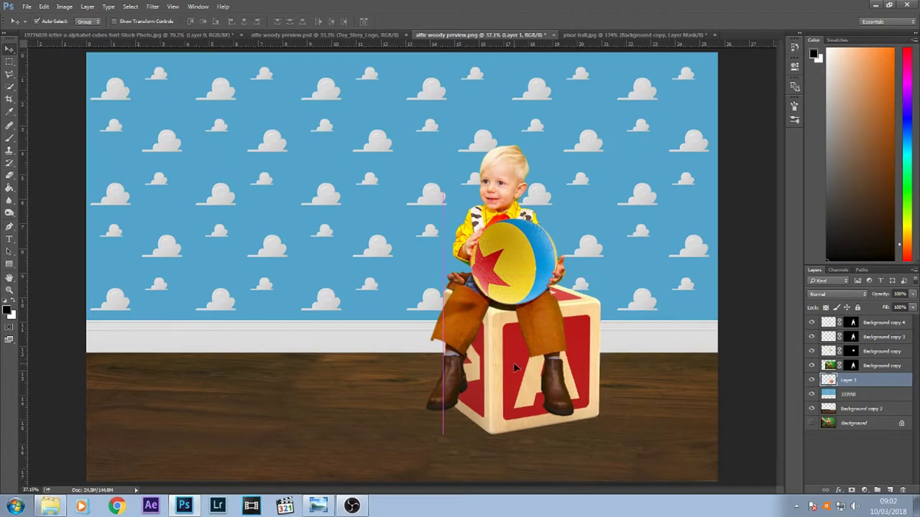
pyautogui.moveTo(515, 362); pyautogui.dragTo(509, 361)
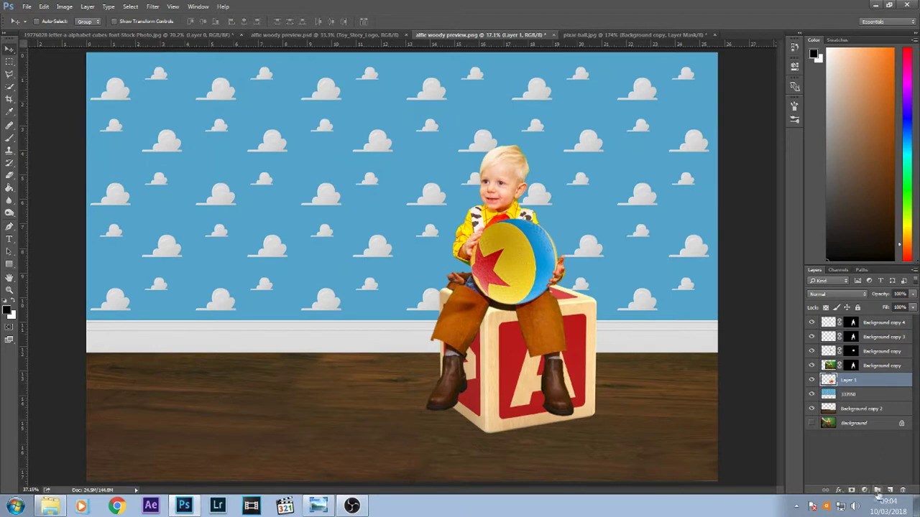
# Step: Add a Hue/Saturation adjustment clipped to the alphabet block, with saturation +9 and lightness +3
pyautogui.click(866, 490)
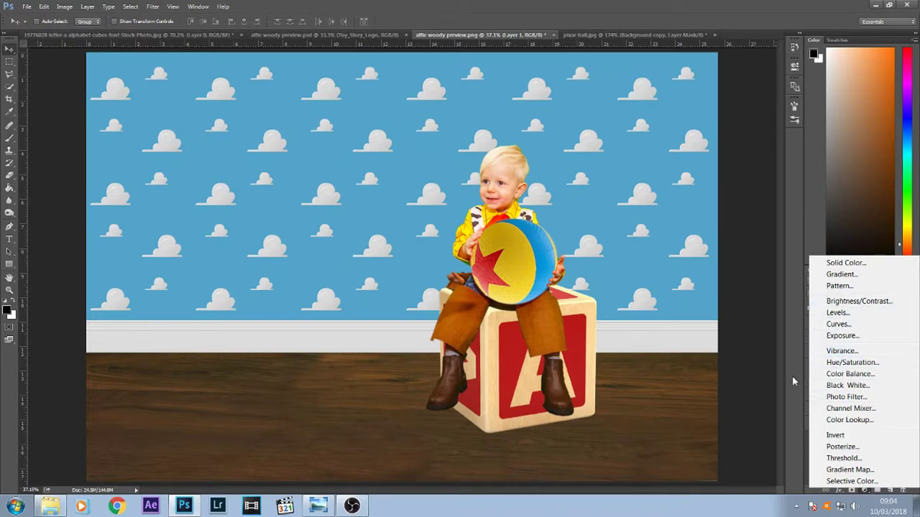
pyautogui.keyDown('alt'); pyautogui.click(849, 363); pyautogui.keyUp('alt')
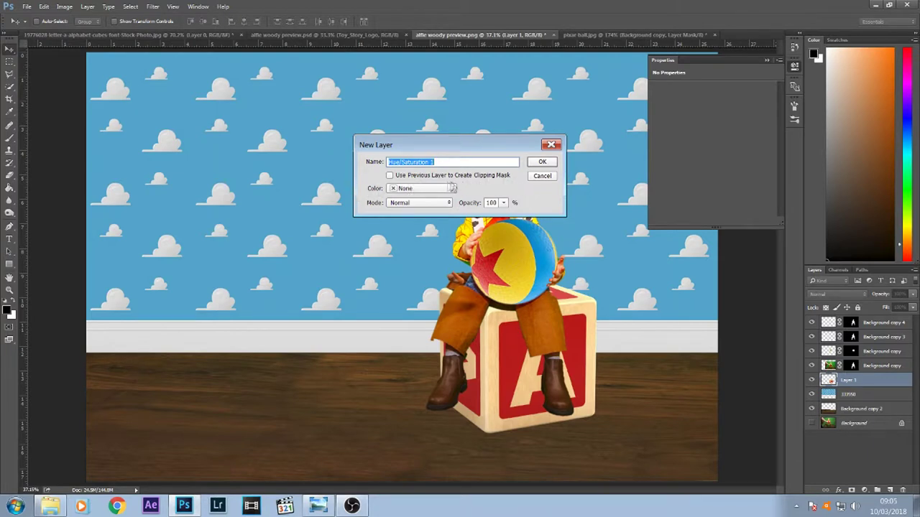
pyautogui.click(417, 175)
pyautogui.click(543, 163)
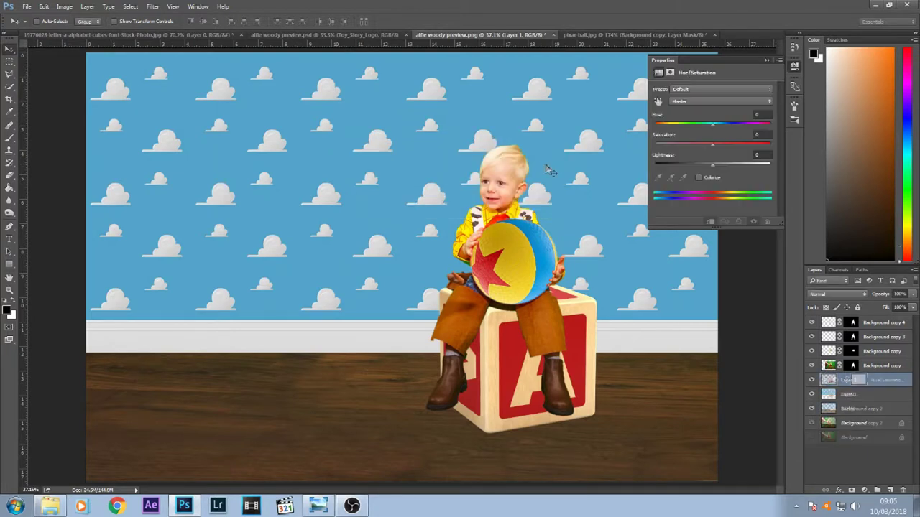
pyautogui.moveTo(712, 148)
pyautogui.mouseDown()
pyautogui.moveTo(740, 148)
pyautogui.moveTo(715, 149)
pyautogui.mouseUp()
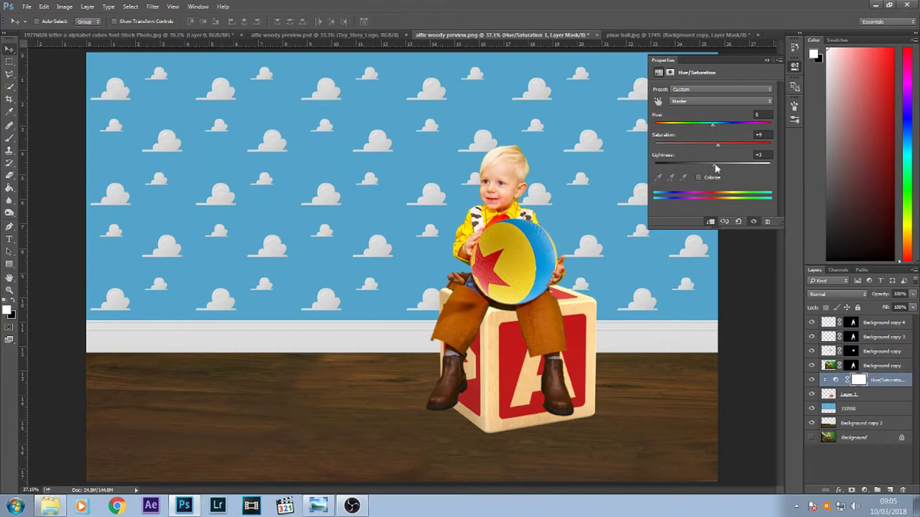
# Step: Compare the alphabet block with and without its Hue/Saturation adjustment, and close the adjustment settings
pyautogui.click(812, 379)
pyautogui.click(812, 379)
pyautogui.click(812, 379)
pyautogui.click(812, 380)
pyautogui.click(812, 379)
pyautogui.click(812, 380)
pyautogui.click(812, 380)
pyautogui.click(766, 61)
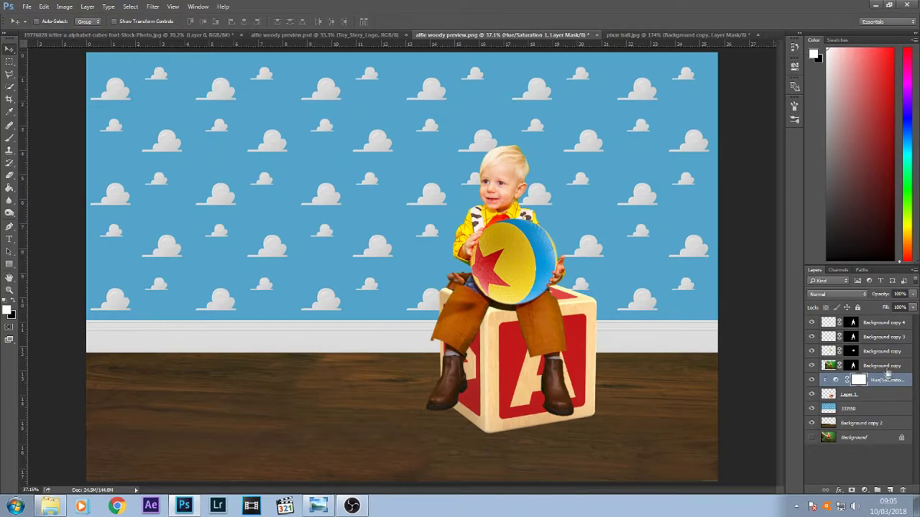
# Step: Identify the boy's full layer by toggling its visibility, and add an empty layer between it and the block's Hue/Saturation adjustment
pyautogui.click(881, 341)
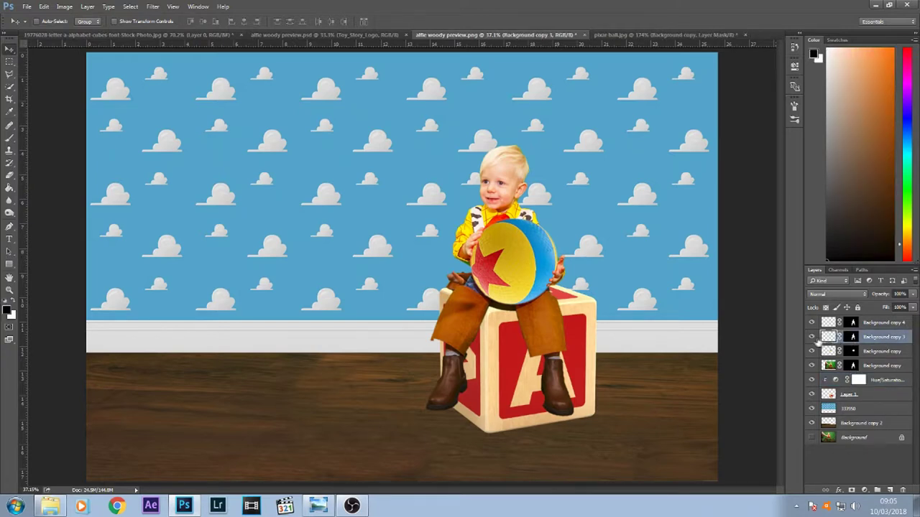
pyautogui.click(871, 368)
pyautogui.click(812, 366)
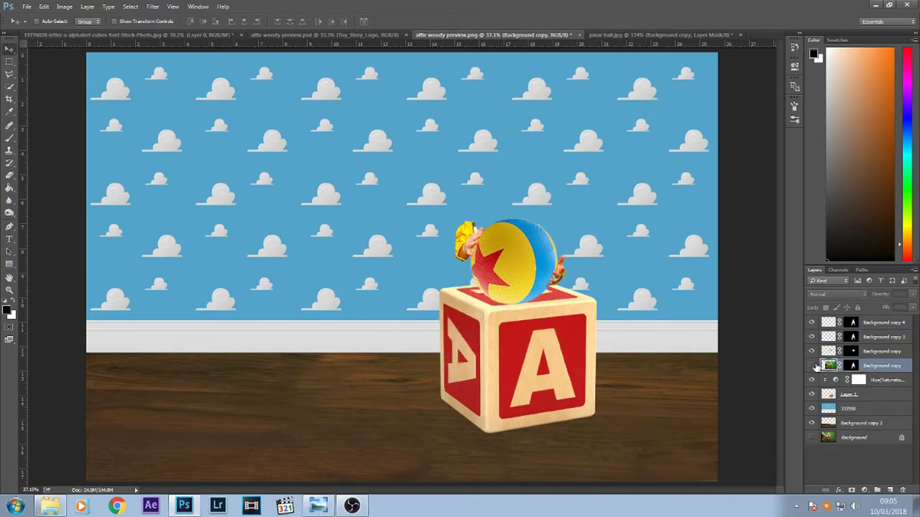
pyautogui.click(813, 366)
pyautogui.click(812, 365)
pyautogui.click(813, 366)
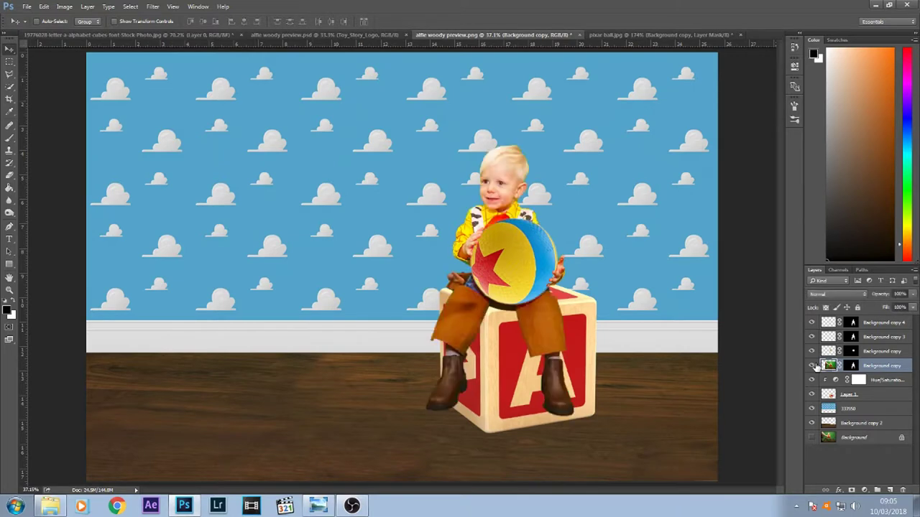
pyautogui.click(882, 381)
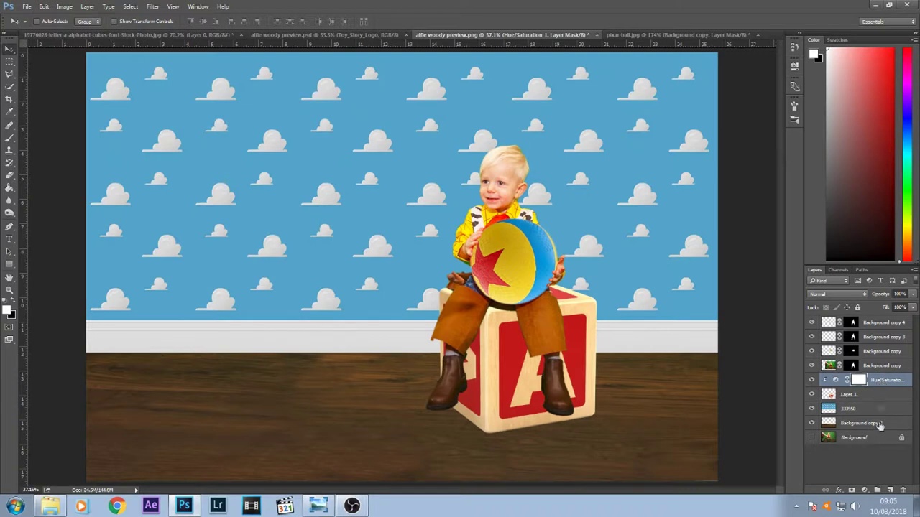
pyautogui.click(890, 491)
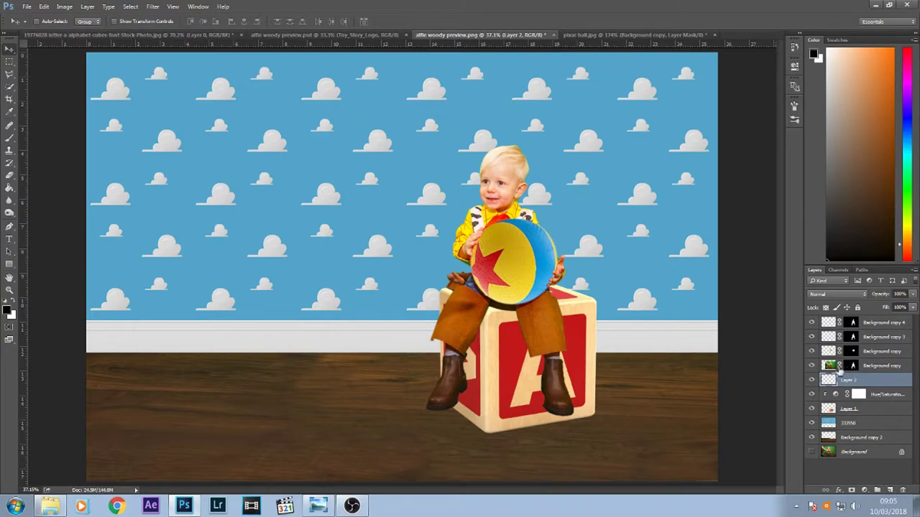
pyautogui.click(876, 368)
pyautogui.click(812, 366)
pyautogui.click(812, 366)
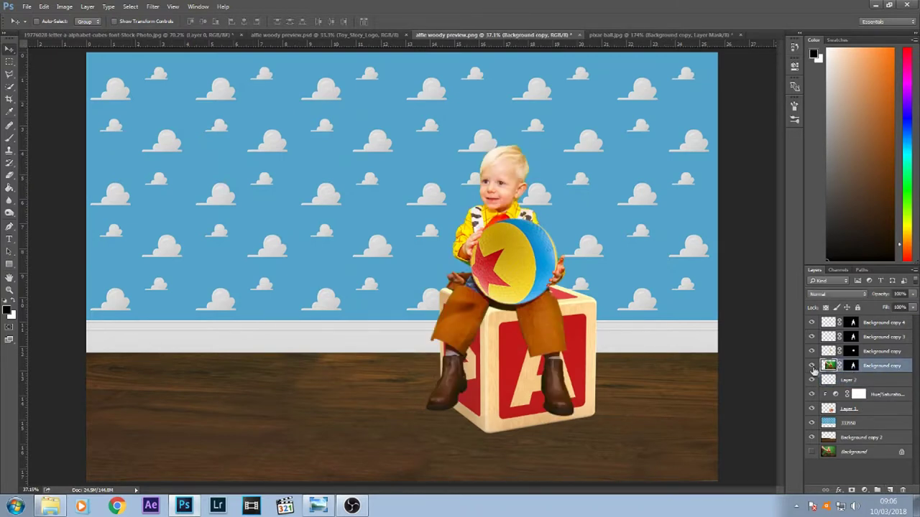
pyautogui.click(872, 383)
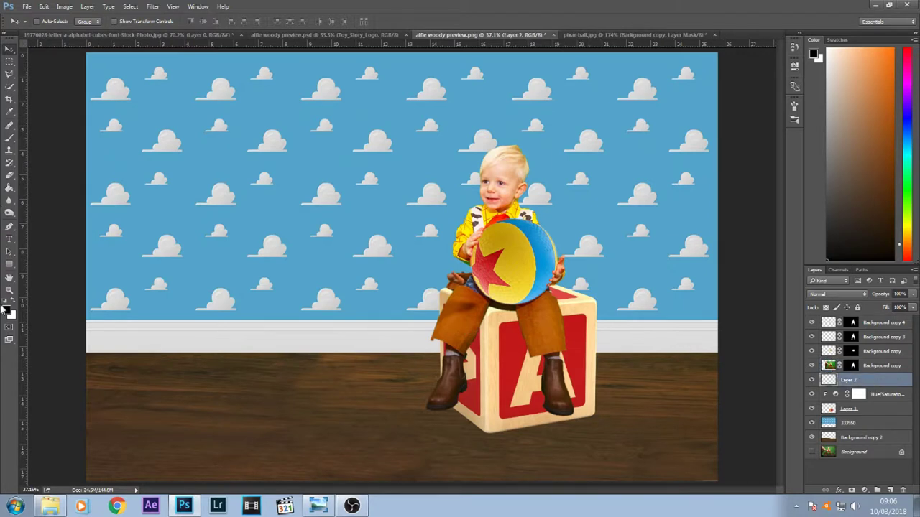
# Step: Confirm black as the foreground colour and set the Brush tool's opacity to about 29% for painting on the new layer
pyautogui.click(5, 312)
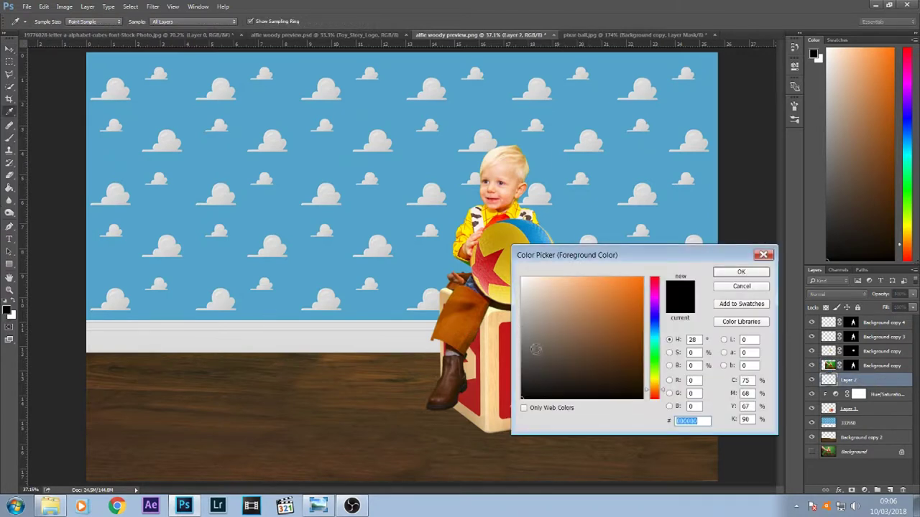
pyautogui.click(733, 272)
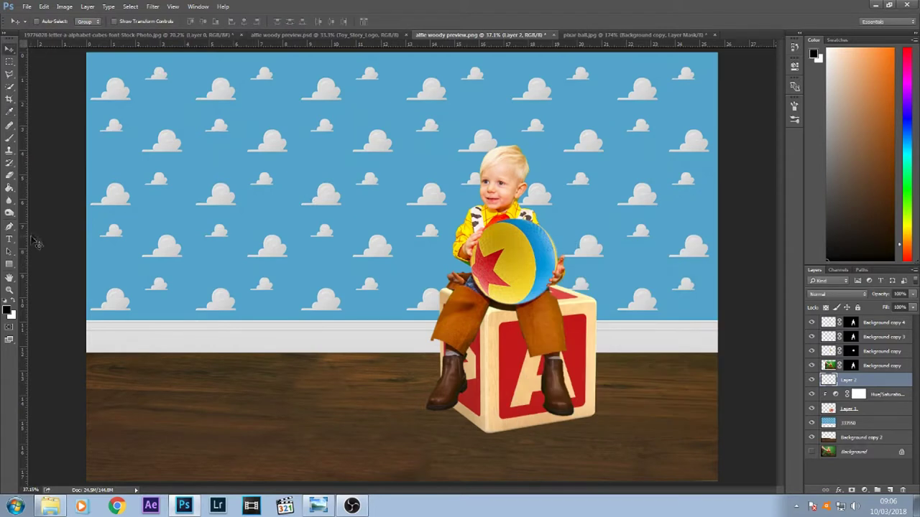
pyautogui.click(9, 140)
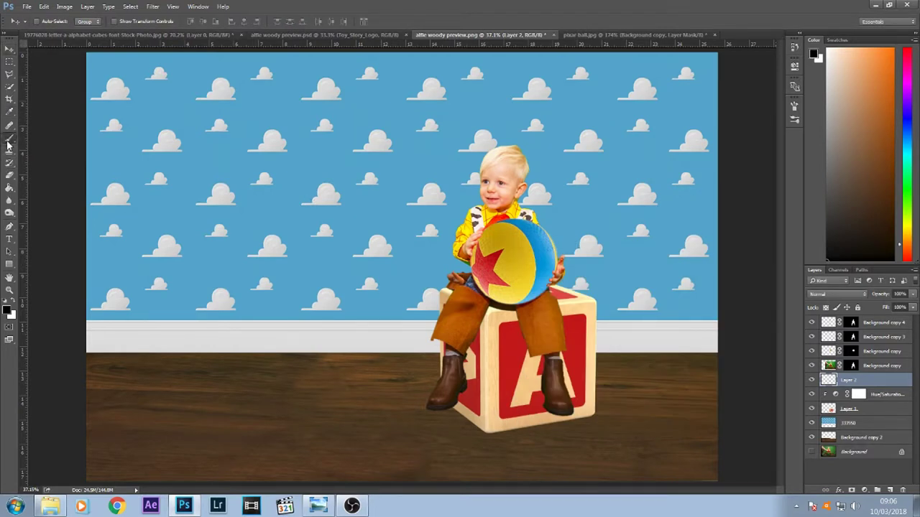
pyautogui.click(201, 22)
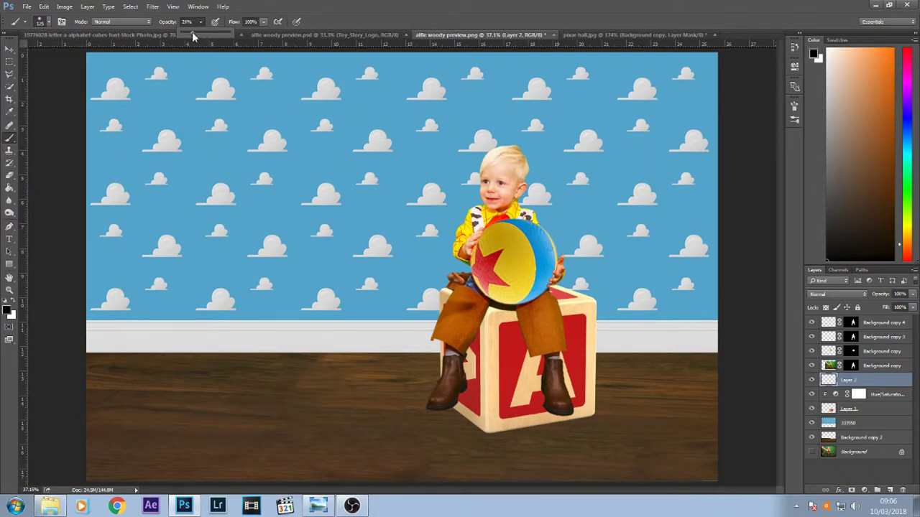
pyautogui.moveTo(191, 32); pyautogui.dragTo(193, 34)
pyautogui.click(201, 22)
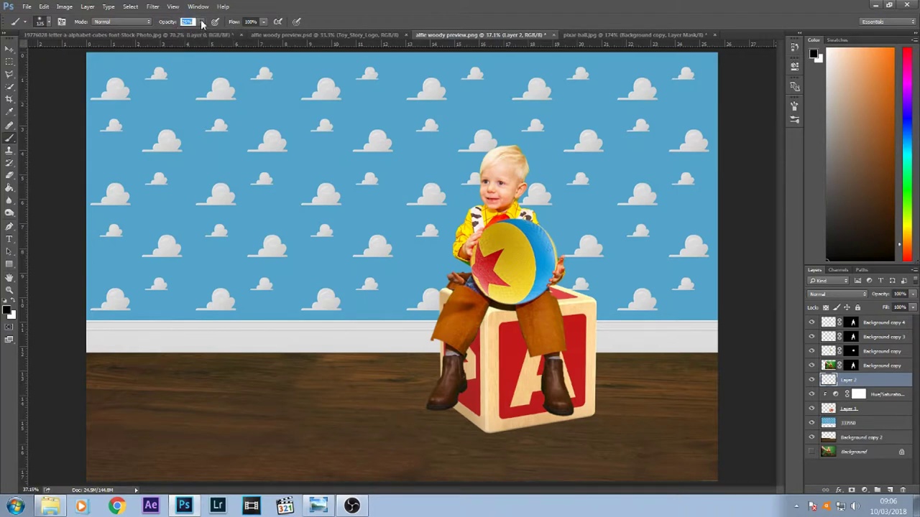
# Step: Increase the brush's hardness, enlarge it to 150 px, and paint black shading at 25% opacity on the block around the boy's legs
pyautogui.click(45, 23)
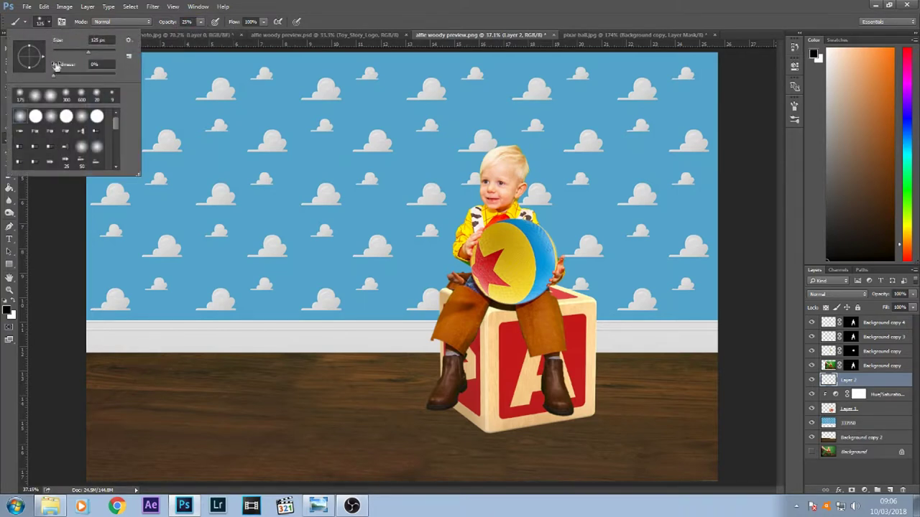
pyautogui.moveTo(55, 74); pyautogui.dragTo(74, 74)
pyautogui.click(50, 26)
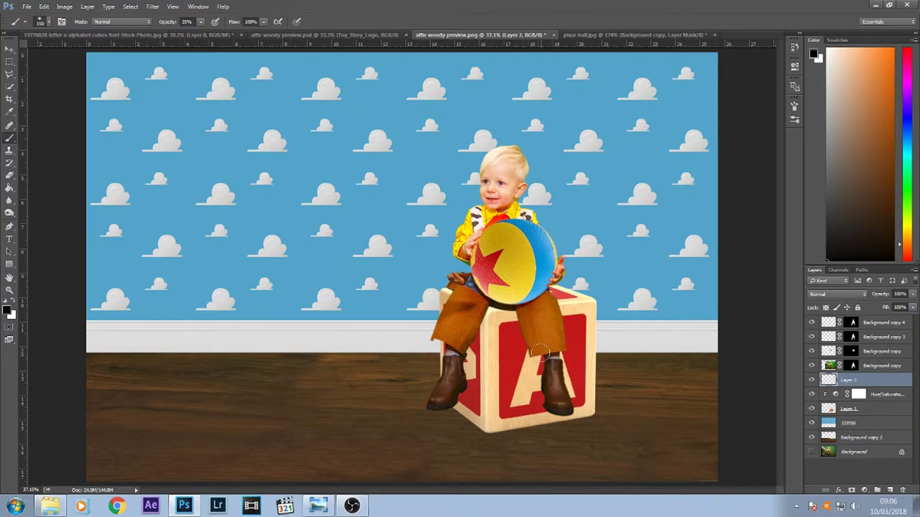
pyautogui.moveTo(496, 306); pyautogui.dragTo(516, 307)
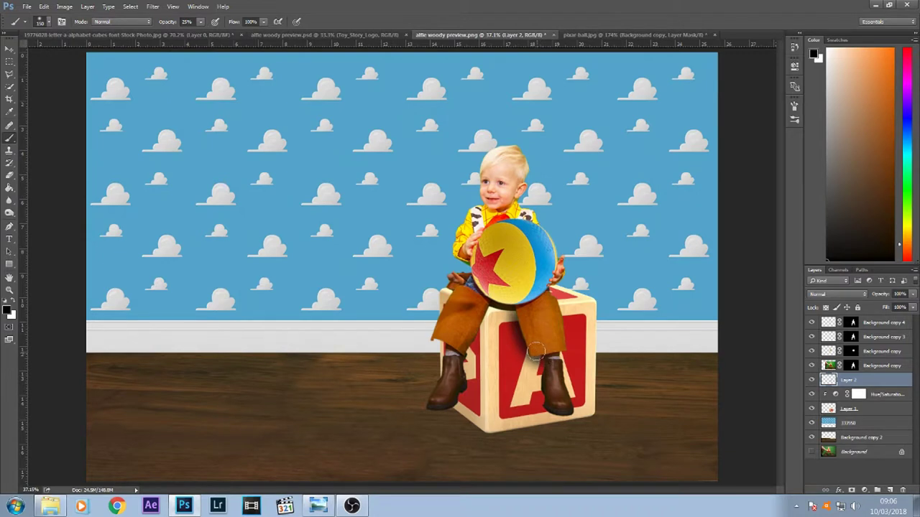
pyautogui.moveTo(544, 378)
pyautogui.mouseDown()
pyautogui.moveTo(545, 386)
pyautogui.moveTo(527, 357)
pyautogui.mouseUp()
# Step: Set the brush opacity to 40% and deepen the shading beside the legs and boots and across the block's top
pyautogui.click(200, 22)
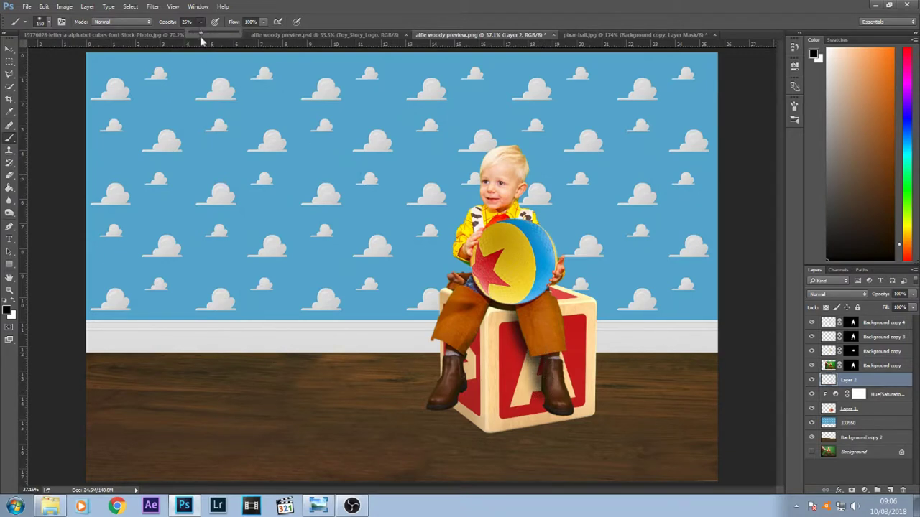
pyautogui.moveTo(207, 34); pyautogui.dragTo(208, 34)
pyautogui.click(519, 325)
pyautogui.moveTo(540, 380)
pyautogui.mouseDown()
pyautogui.moveTo(564, 408)
pyautogui.moveTo(546, 401)
pyautogui.moveTo(539, 349)
pyautogui.moveTo(518, 306)
pyautogui.moveTo(495, 300)
pyautogui.moveTo(516, 304)
pyautogui.moveTo(487, 315)
pyautogui.moveTo(480, 329)
pyautogui.moveTo(482, 313)
pyautogui.moveTo(461, 352)
pyautogui.moveTo(474, 345)
pyautogui.moveTo(468, 386)
pyautogui.moveTo(473, 337)
pyautogui.moveTo(457, 395)
pyautogui.moveTo(467, 395)
pyautogui.moveTo(442, 403)
pyautogui.moveTo(458, 391)
pyautogui.moveTo(466, 334)
pyautogui.mouseUp()
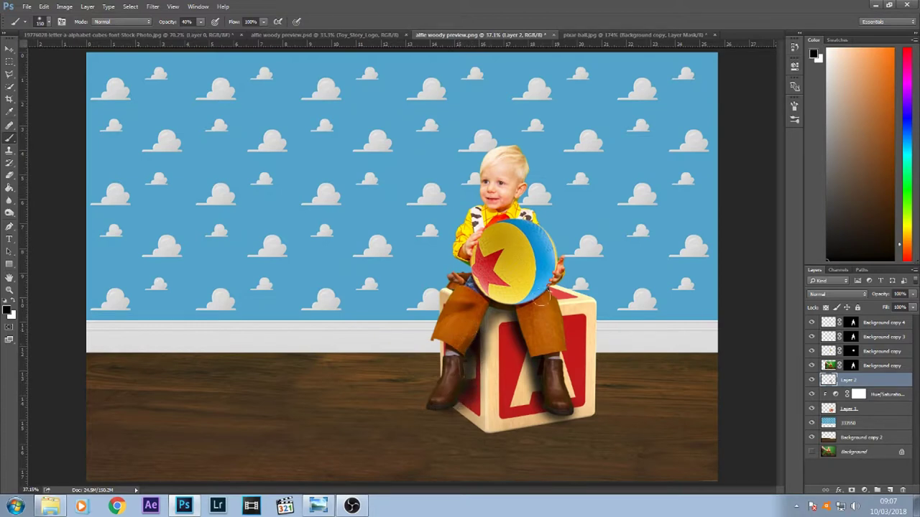
pyautogui.moveTo(546, 299)
pyautogui.mouseDown()
pyautogui.moveTo(565, 401)
pyautogui.moveTo(550, 343)
pyautogui.mouseUp()
pyautogui.moveTo(547, 300)
pyautogui.mouseDown()
pyautogui.moveTo(581, 300)
pyautogui.moveTo(552, 289)
pyautogui.mouseUp()
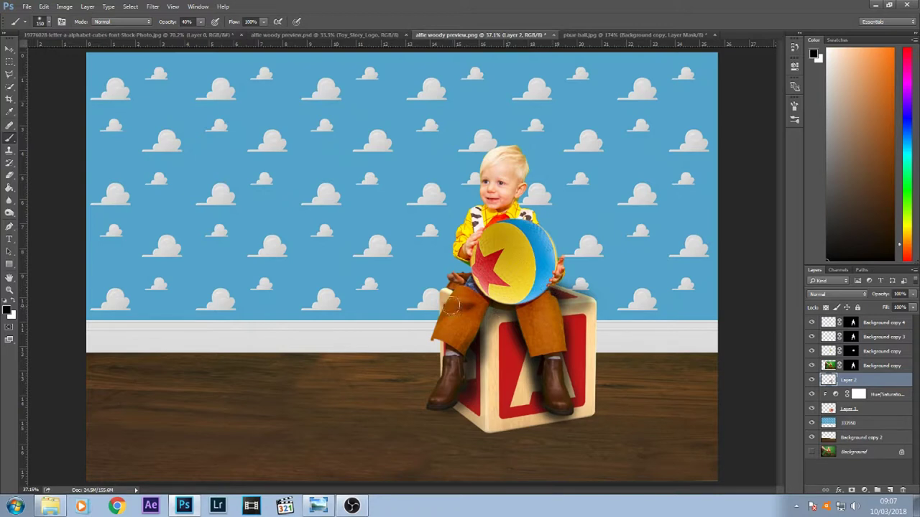
pyautogui.moveTo(451, 305)
pyautogui.mouseDown()
pyautogui.moveTo(445, 310)
pyautogui.moveTo(519, 327)
pyautogui.moveTo(549, 401)
pyautogui.mouseUp()
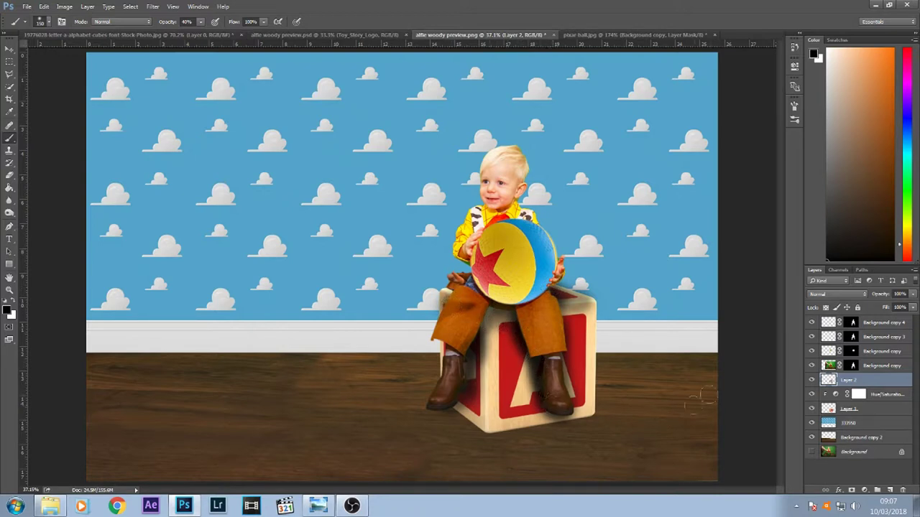
# Step: Reduce the opacity of the painted shading layer to about 73%
pyautogui.click(9, 49)
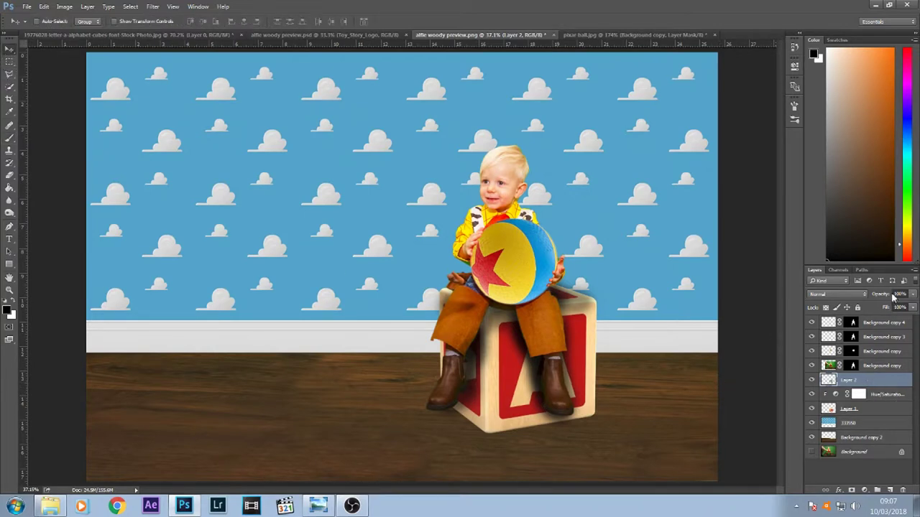
pyautogui.click(913, 295)
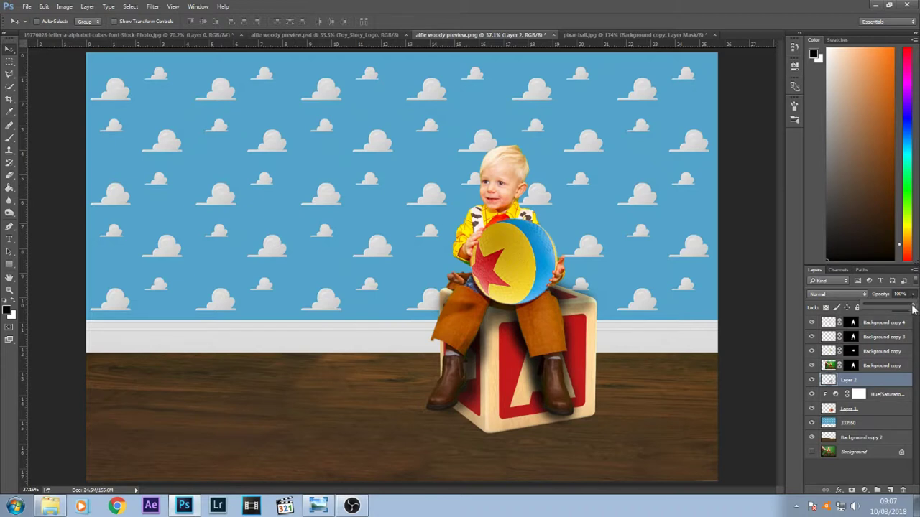
pyautogui.moveTo(913, 308); pyautogui.dragTo(902, 309)
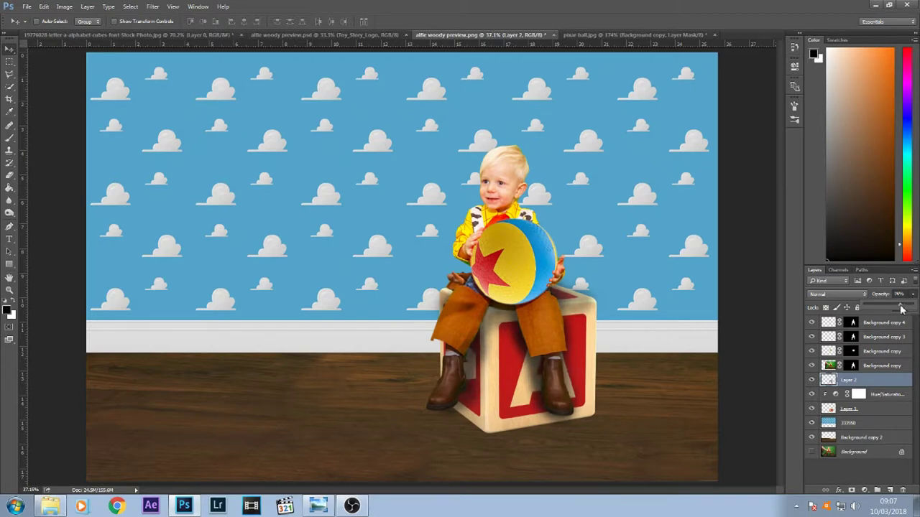
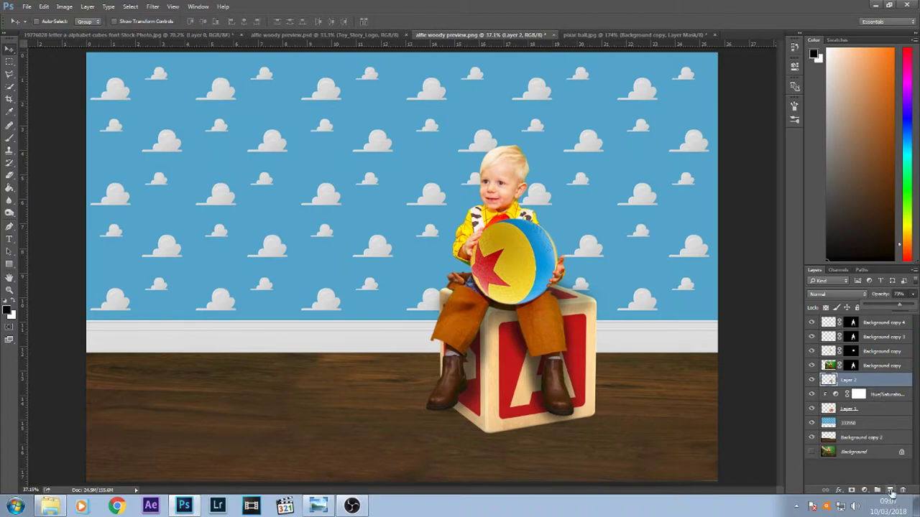
# Step: Add a layer above the shading and try a dab of black at 60% brush opacity around the boot on the block's front face
pyautogui.click(891, 490)
pyautogui.click(10, 137)
pyautogui.click(202, 25)
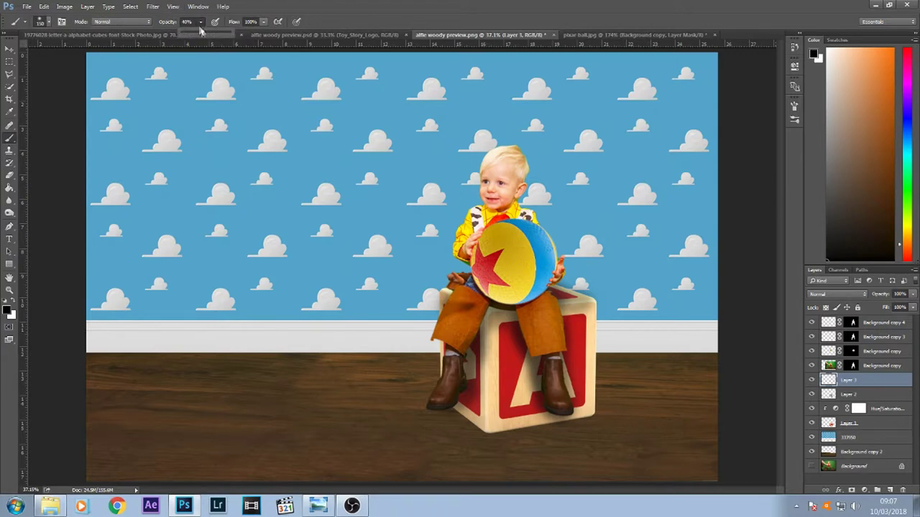
pyautogui.moveTo(201, 31); pyautogui.dragTo(207, 35)
pyautogui.click(202, 25)
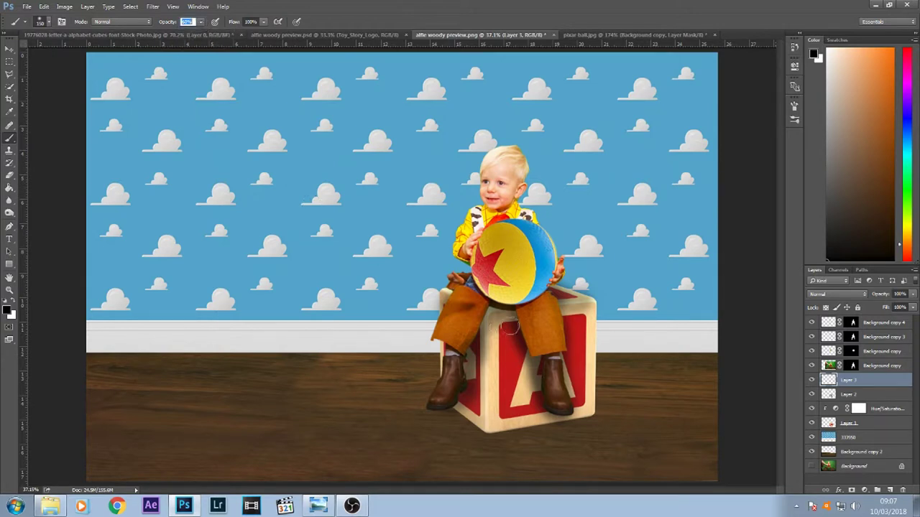
pyautogui.click(559, 407)
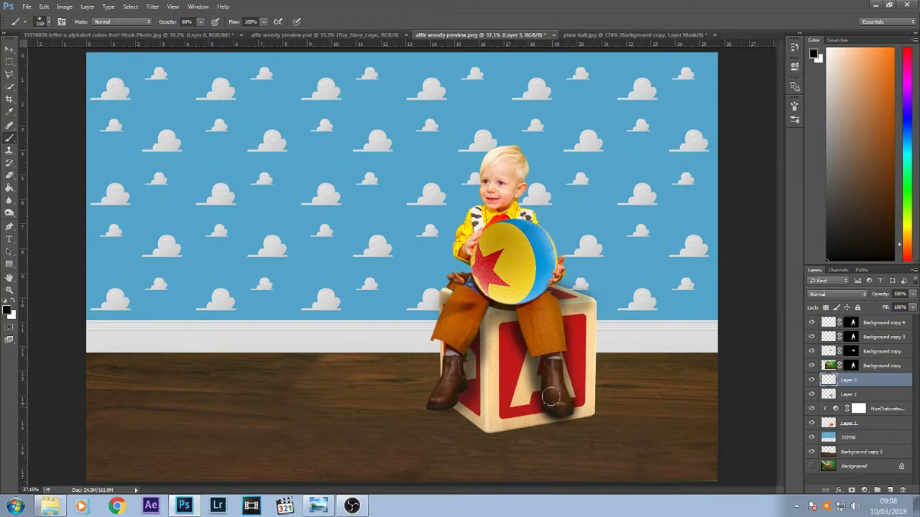
# Step: Set the brush to 72% opacity and 100 px, and paint darker contact shadows around both boots, the legs and the block's top
pyautogui.click(201, 22)
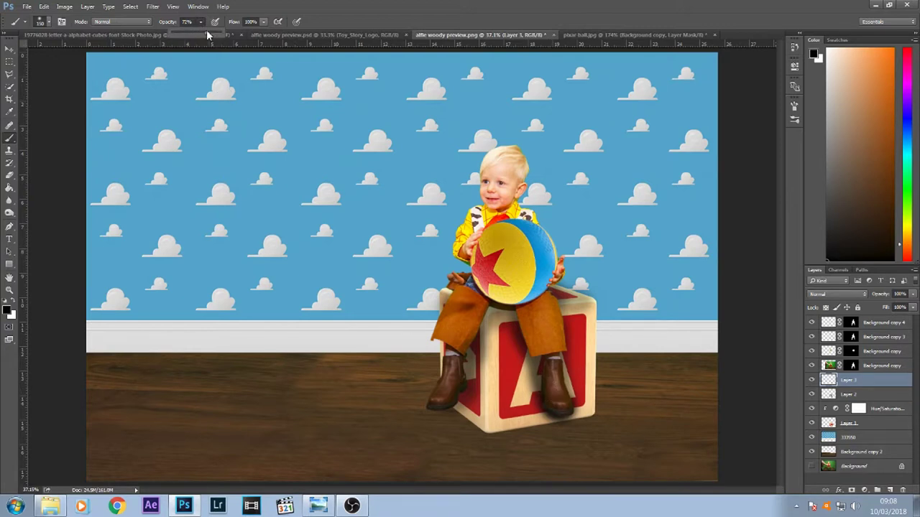
pyautogui.click(206, 30)
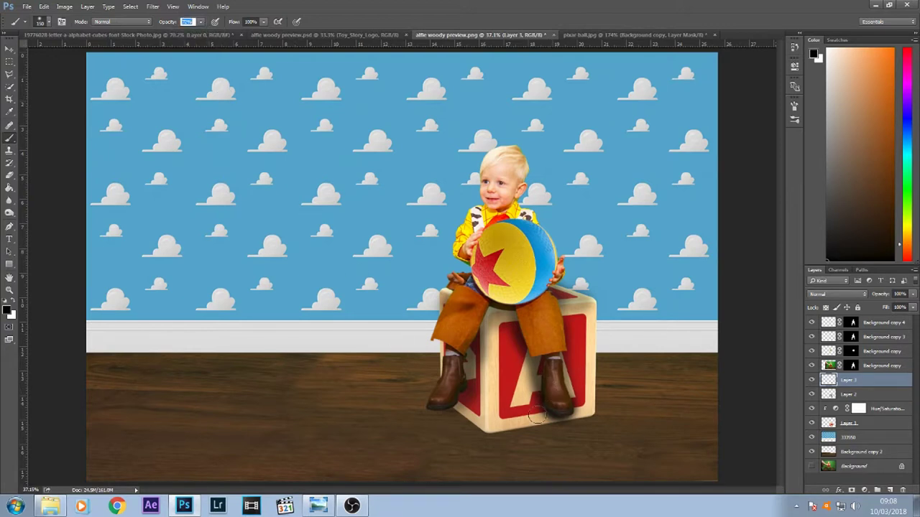
pyautogui.press('Return')
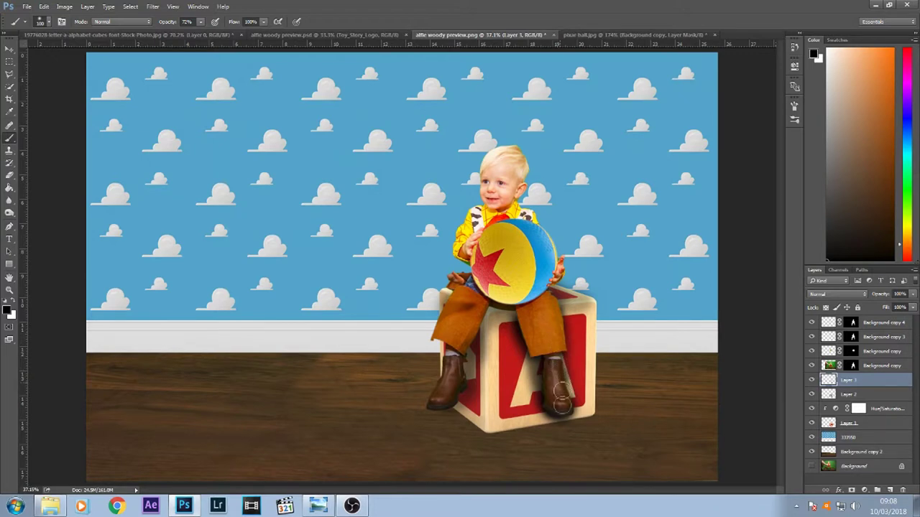
pyautogui.moveTo(571, 421)
pyautogui.mouseDown()
pyautogui.moveTo(546, 419)
pyautogui.moveTo(546, 411)
pyautogui.moveTo(565, 418)
pyautogui.mouseUp()
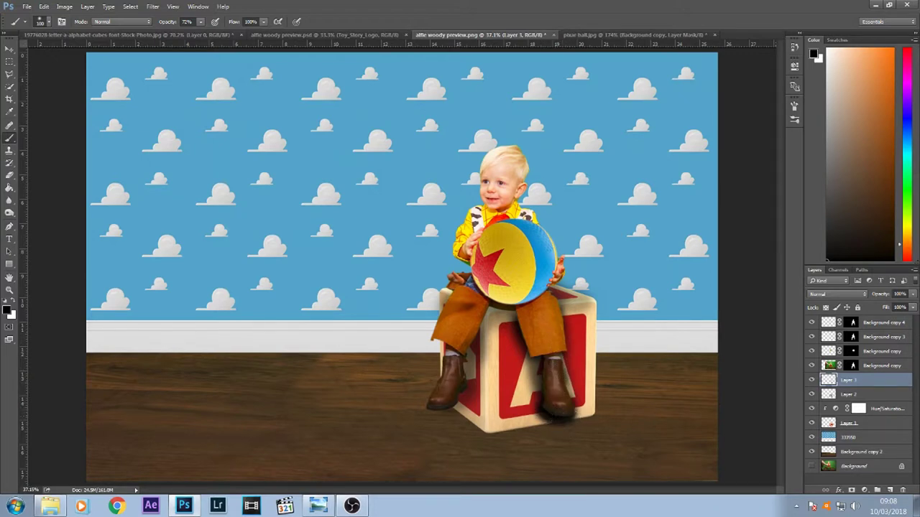
pyautogui.moveTo(462, 393)
pyautogui.mouseDown()
pyautogui.moveTo(436, 410)
pyautogui.moveTo(462, 398)
pyautogui.moveTo(461, 358)
pyautogui.moveTo(487, 306)
pyautogui.moveTo(459, 358)
pyautogui.moveTo(466, 389)
pyautogui.moveTo(458, 399)
pyautogui.moveTo(454, 305)
pyautogui.mouseUp()
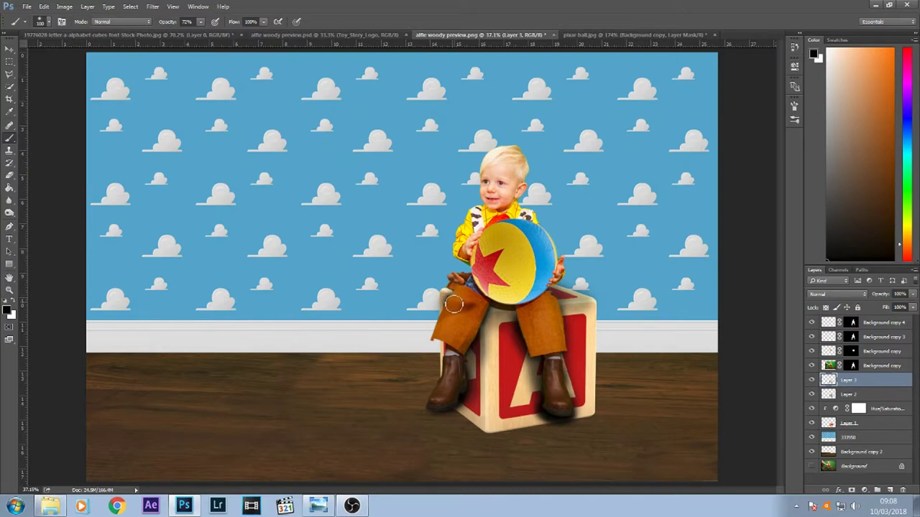
pyautogui.moveTo(593, 302); pyautogui.dragTo(552, 302)
# Step: Reduce the contact-shadow layer's opacity to 71% and compare the block with and without the two painted shading layers
pyautogui.click(913, 307)
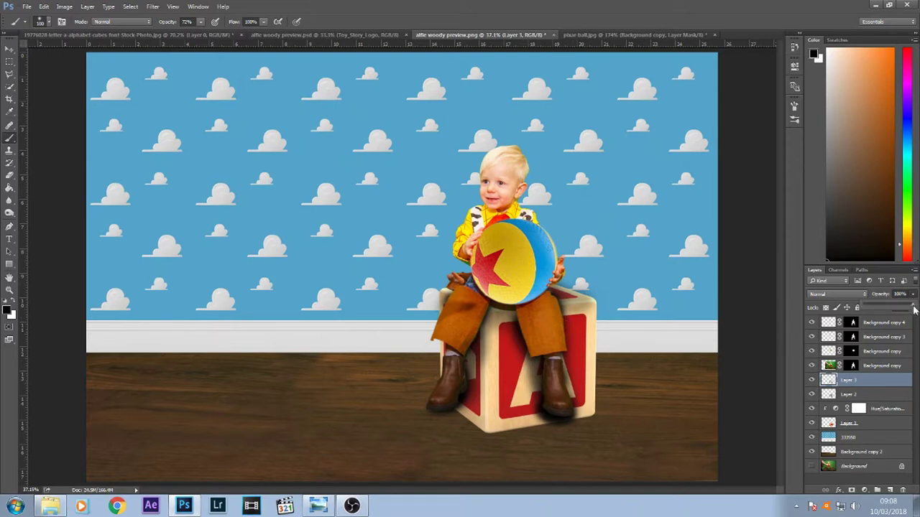
pyautogui.moveTo(914, 307); pyautogui.dragTo(905, 309)
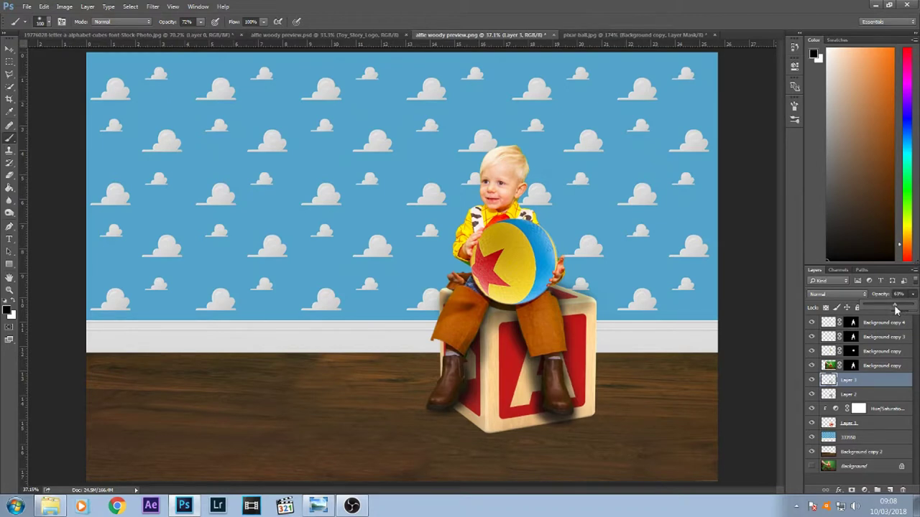
pyautogui.click(812, 383)
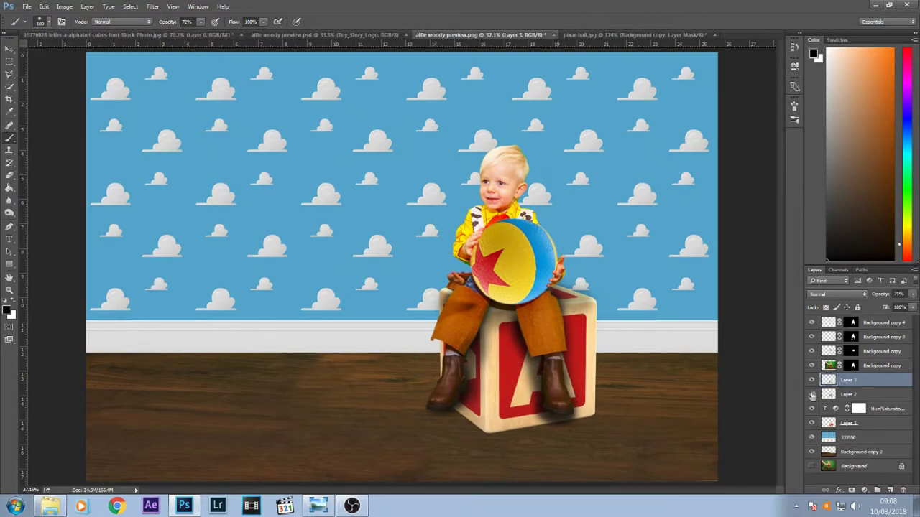
pyautogui.click(812, 384)
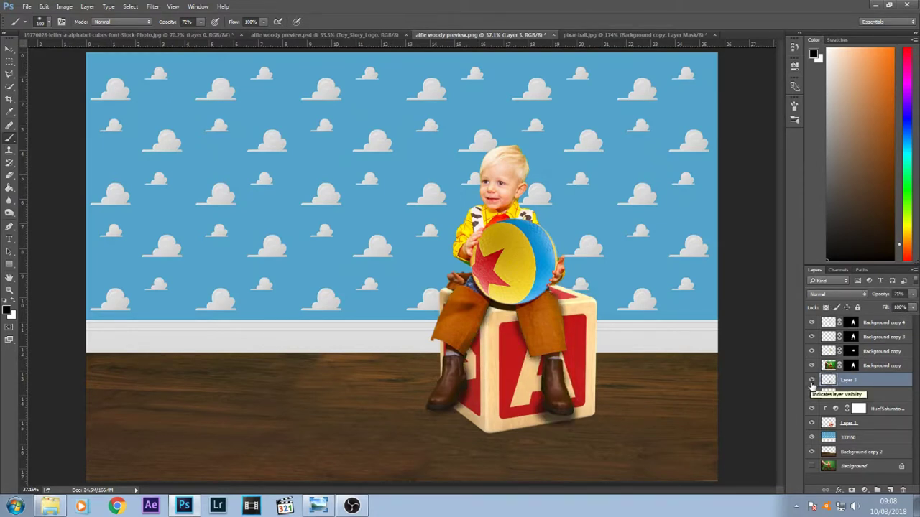
pyautogui.click(812, 394)
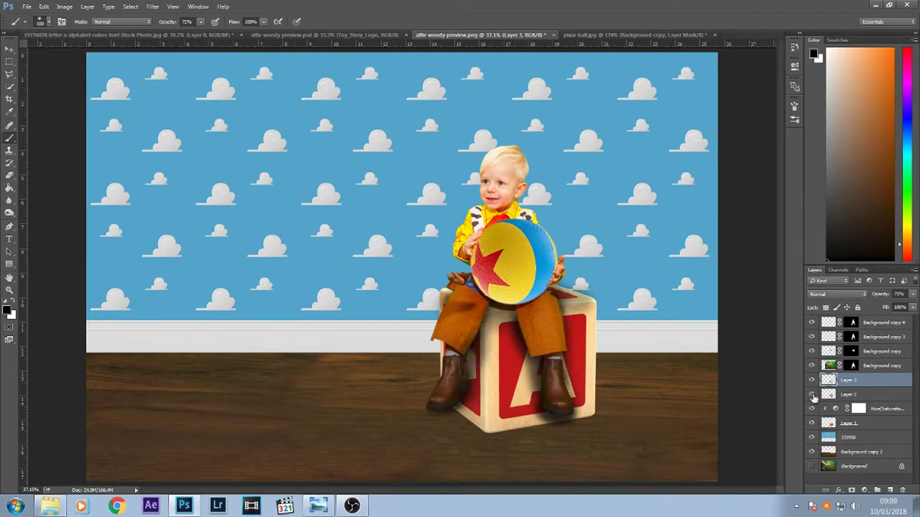
# Step: Lower the opacity of Layer 2, the first shading layer, to soften the shadows on the block
pyautogui.click(858, 395)
pyautogui.click(913, 295)
pyautogui.moveTo(895, 308); pyautogui.dragTo(893, 307)
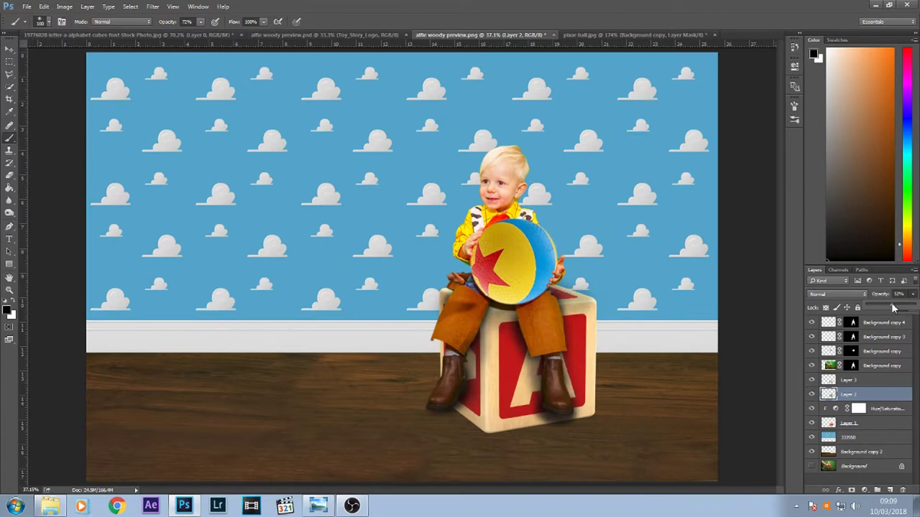
pyautogui.moveTo(888, 308); pyautogui.dragTo(895, 307)
# Step: Add a layer between the boy and the ball, and paint black shadows around the ball's edge near the hands and lap
pyautogui.click(872, 352)
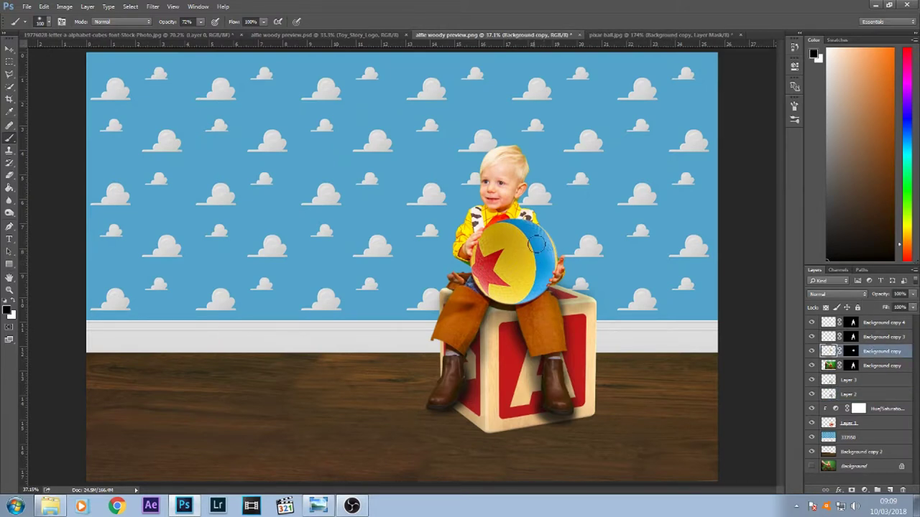
pyautogui.click(875, 366)
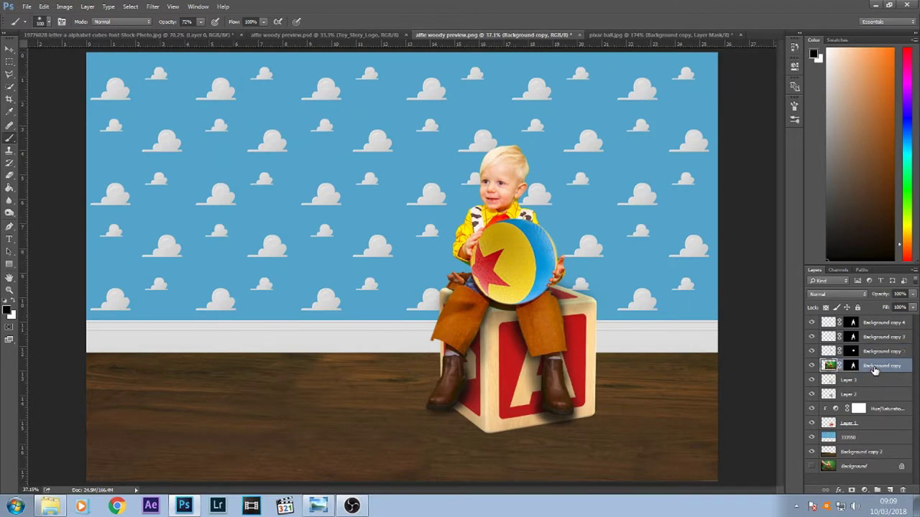
pyautogui.click(890, 490)
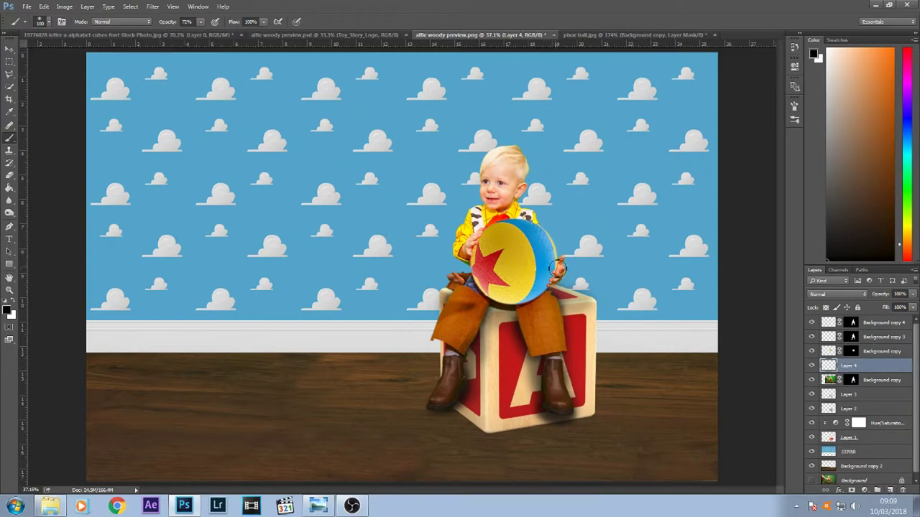
pyautogui.moveTo(556, 274)
pyautogui.mouseDown()
pyautogui.moveTo(526, 301)
pyautogui.moveTo(544, 299)
pyautogui.moveTo(482, 300)
pyautogui.moveTo(485, 240)
pyautogui.moveTo(476, 243)
pyautogui.mouseUp()
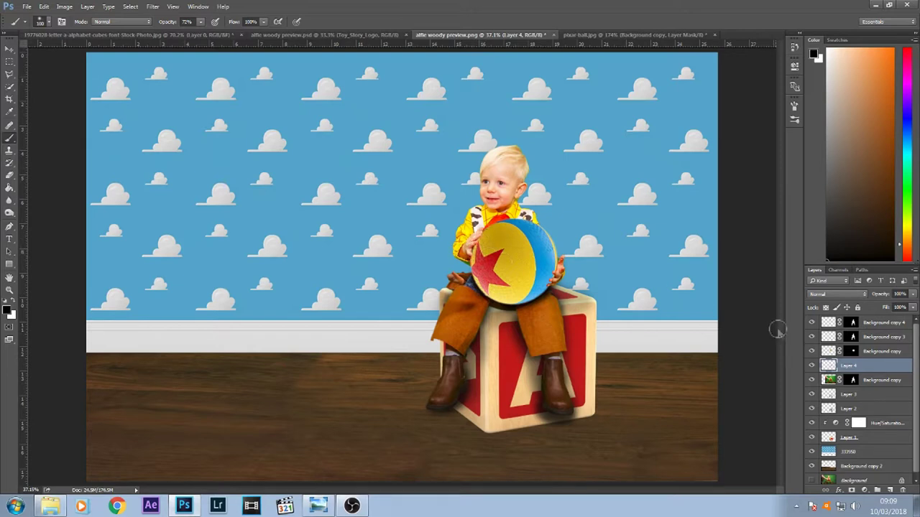
pyautogui.moveTo(556, 297); pyautogui.dragTo(521, 306)
# Step: Set the ball-shadow layer's opacity to 68% and compare the image with and without it
pyautogui.click(912, 295)
pyautogui.moveTo(909, 304); pyautogui.dragTo(899, 306)
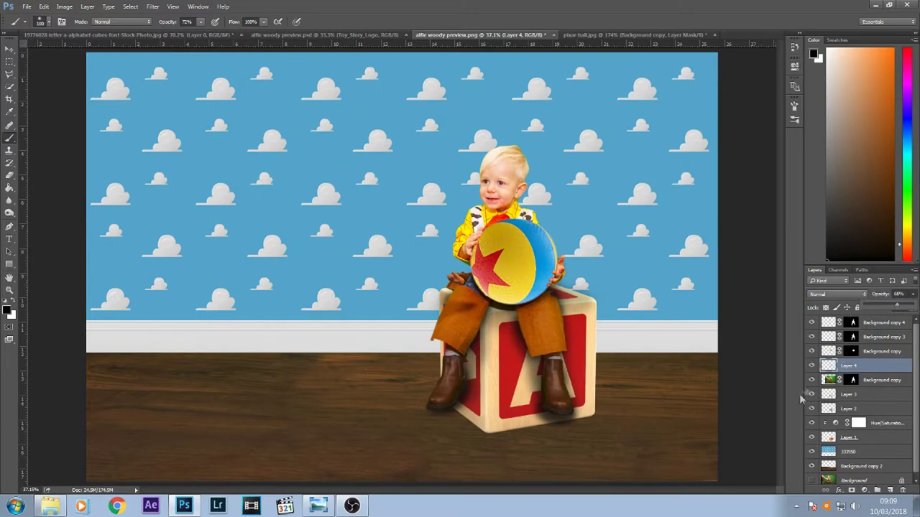
pyautogui.click(813, 366)
pyautogui.click(812, 366)
pyautogui.click(812, 366)
pyautogui.click(812, 365)
pyautogui.click(812, 366)
pyautogui.click(812, 366)
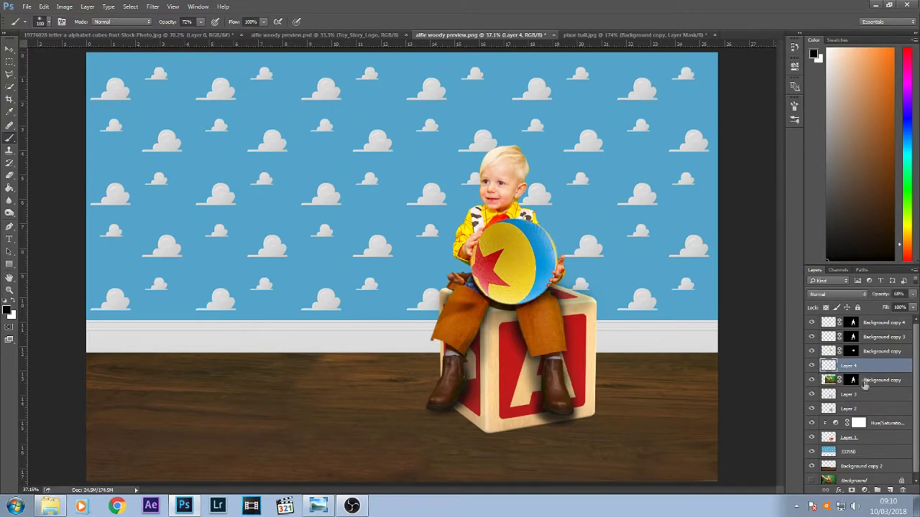
# Step: Add an empty layer directly beneath the alphabet block layer and pick the Paint Bucket tool
pyautogui.click(850, 439)
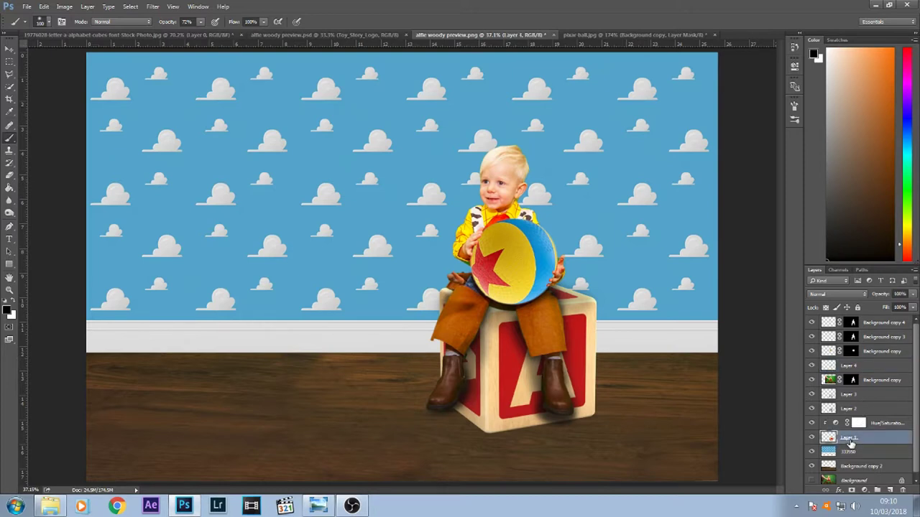
pyautogui.click(889, 491)
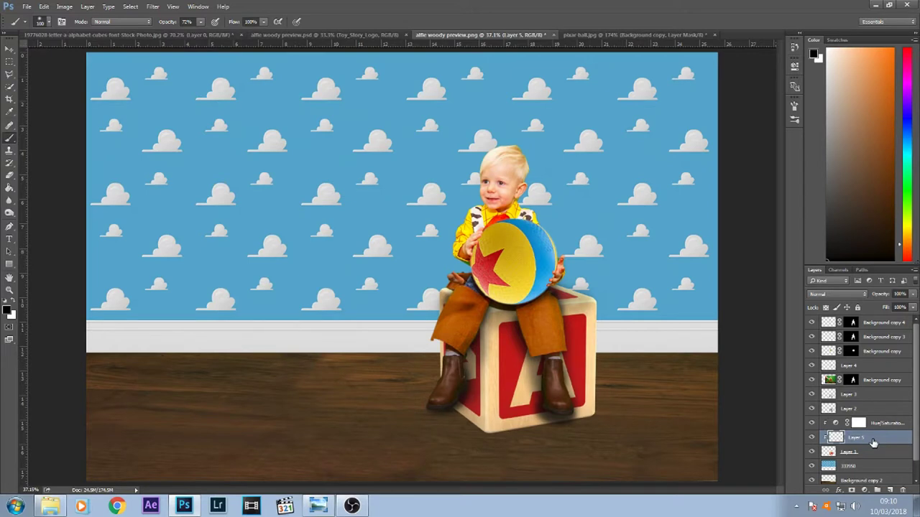
pyautogui.press('Delete')
pyautogui.hotkey('ctrl', 'z')
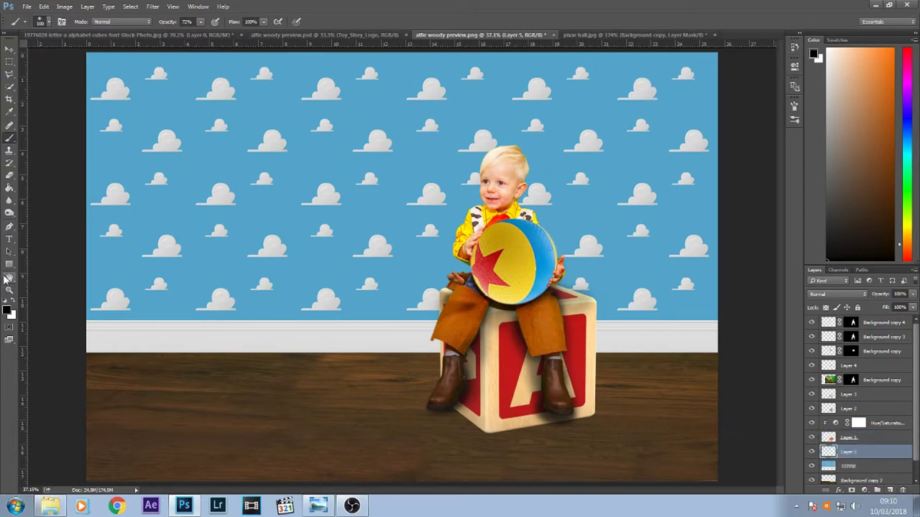
pyautogui.click(10, 188)
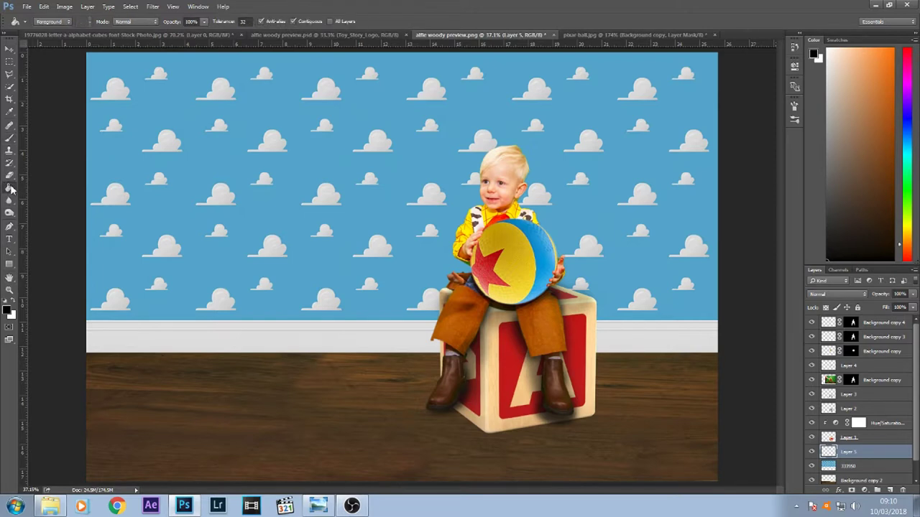
# Step: Paint a black contact shadow along the alphabet block's lower right edge on Layer 5 and reduce the layer's opacity to about 90%
pyautogui.click(9, 137)
pyautogui.moveTo(554, 416)
pyautogui.mouseDown()
pyautogui.moveTo(595, 410)
pyautogui.moveTo(580, 418)
pyautogui.mouseUp()
pyautogui.moveTo(545, 423)
pyautogui.mouseDown()
pyautogui.moveTo(492, 430)
pyautogui.moveTo(456, 408)
pyautogui.moveTo(488, 432)
pyautogui.moveTo(590, 414)
pyautogui.moveTo(594, 396)
pyautogui.moveTo(588, 415)
pyautogui.moveTo(597, 416)
pyautogui.mouseUp()
pyautogui.click(912, 294)
pyautogui.moveTo(914, 309); pyautogui.dragTo(911, 309)
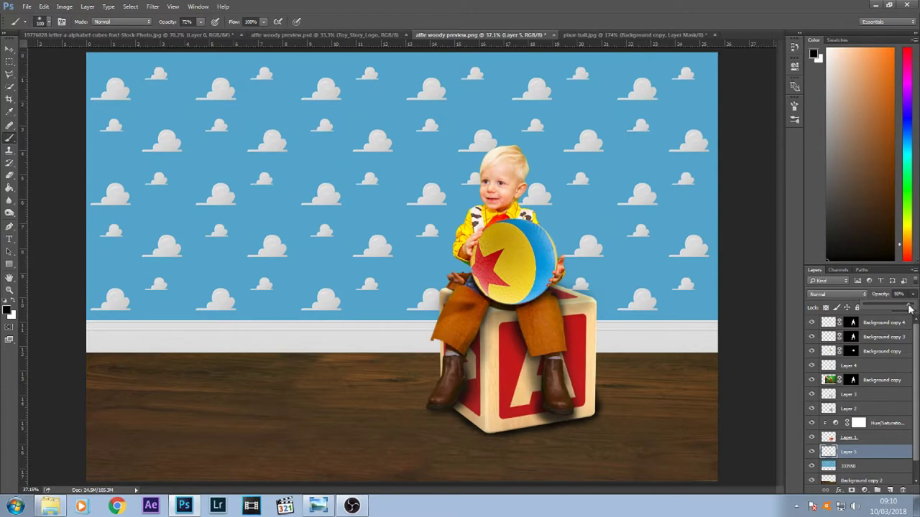
# Step: Add a layer beneath Layer 5 and paint a wider, softer floor shadow around the block with a 200-size black brush at 40% opacity
pyautogui.click(877, 470)
pyautogui.click(877, 468)
pyautogui.click(889, 491)
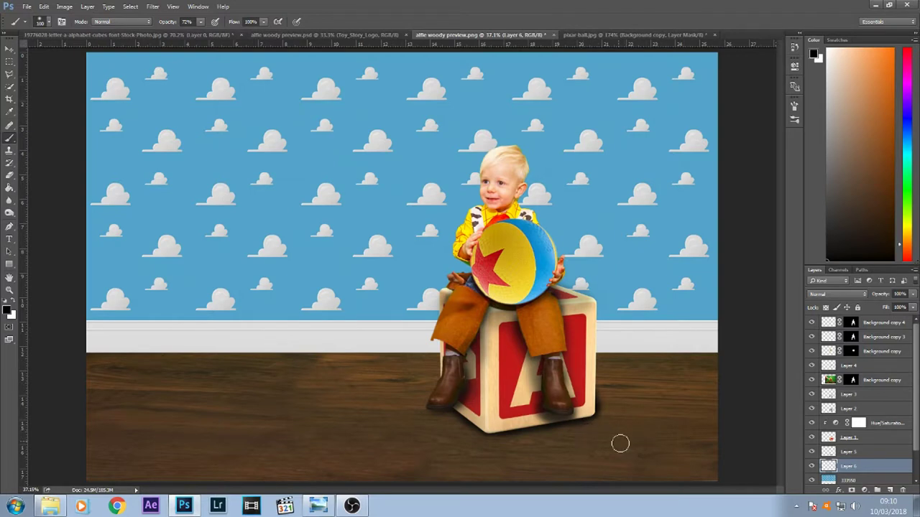
pyautogui.click(202, 22)
pyautogui.click(553, 405)
pyautogui.moveTo(582, 405)
pyautogui.mouseDown()
pyautogui.moveTo(594, 410)
pyautogui.moveTo(584, 424)
pyautogui.moveTo(515, 439)
pyautogui.moveTo(480, 436)
pyautogui.moveTo(449, 409)
pyautogui.moveTo(424, 404)
pyautogui.moveTo(472, 430)
pyautogui.moveTo(569, 427)
pyautogui.moveTo(591, 416)
pyautogui.moveTo(598, 385)
pyautogui.mouseUp()
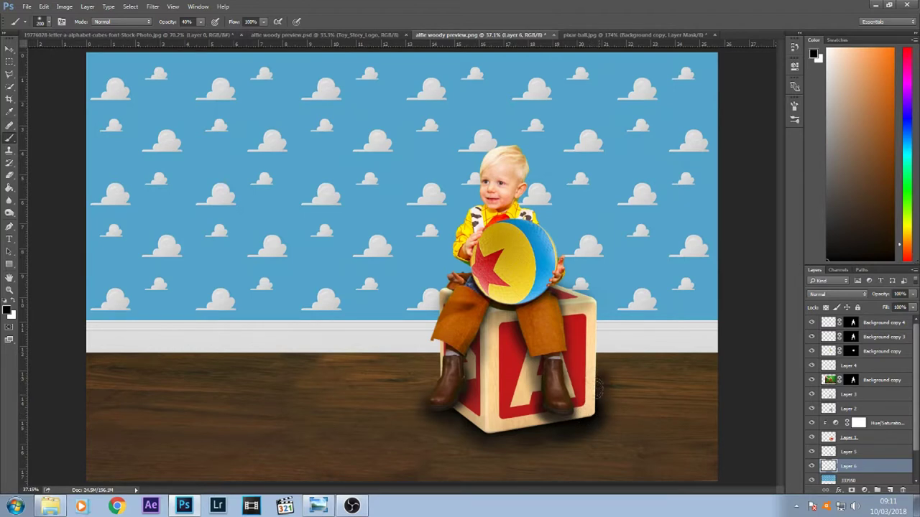
pyautogui.moveTo(579, 423); pyautogui.dragTo(538, 432)
# Step: Lower the opacity of Layer 6 to soften the wide floor shadow around the block
pyautogui.click(913, 294)
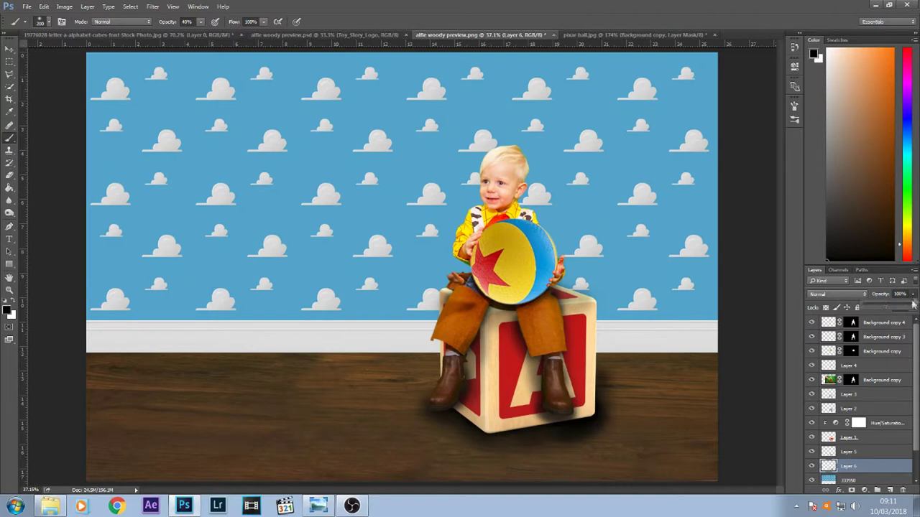
pyautogui.moveTo(912, 309); pyautogui.dragTo(894, 310)
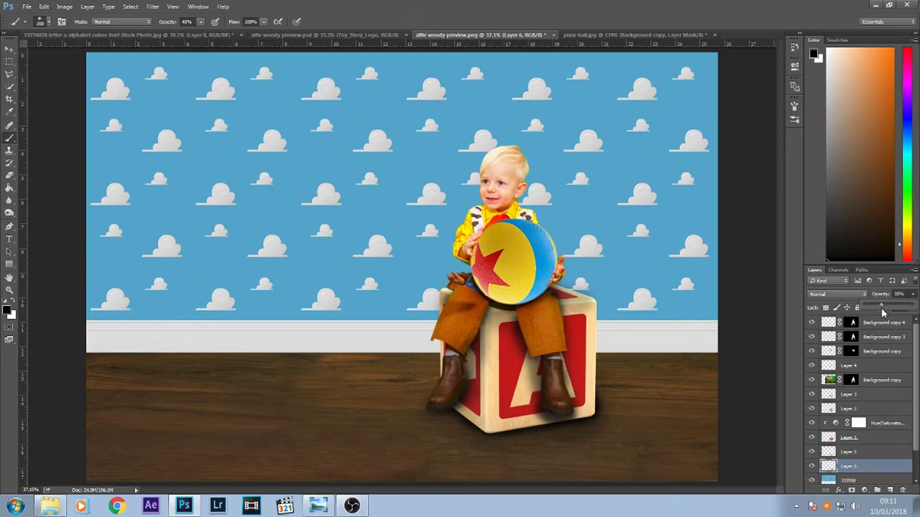
pyautogui.moveTo(891, 310); pyautogui.dragTo(889, 310)
pyautogui.click(795, 327)
# Step: Open the ball layer in the Camera Raw Filter and set Exposure -0.70, Highlights -25, Shadows +94 and Vibrance +22
pyautogui.click(874, 352)
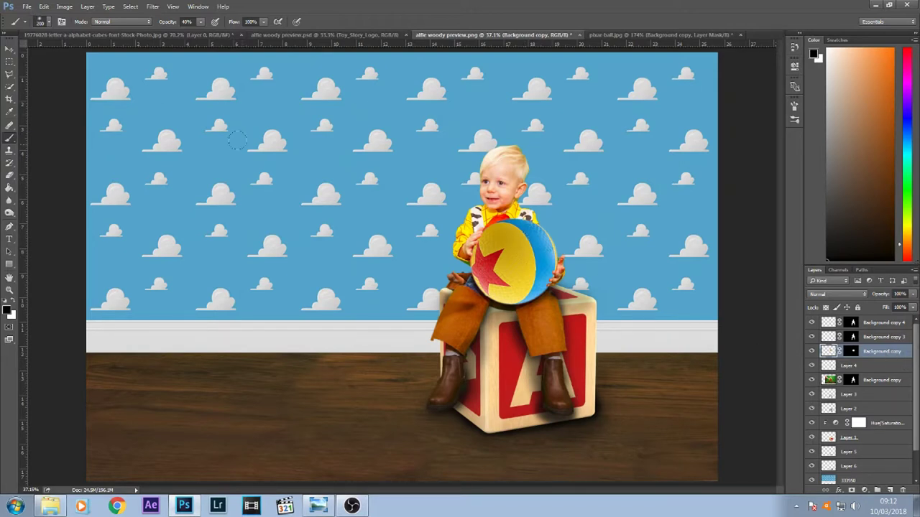
pyautogui.click(152, 7)
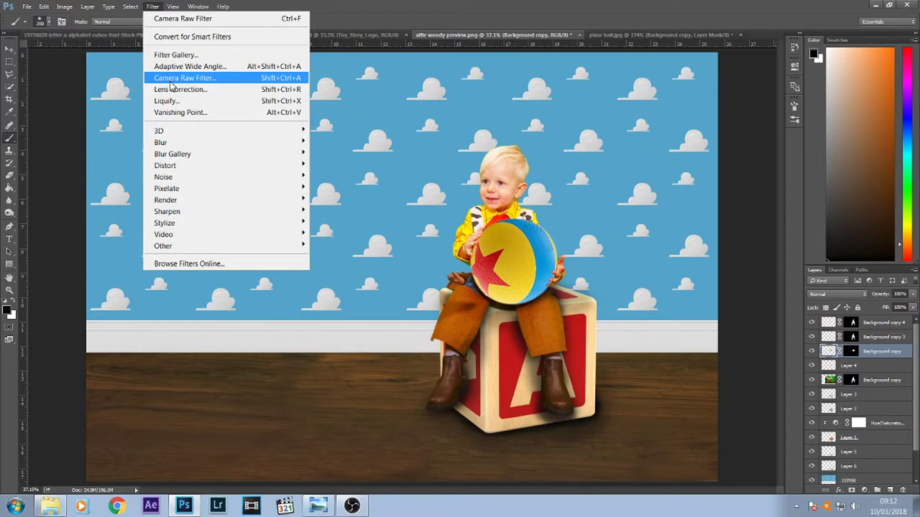
pyautogui.click(170, 79)
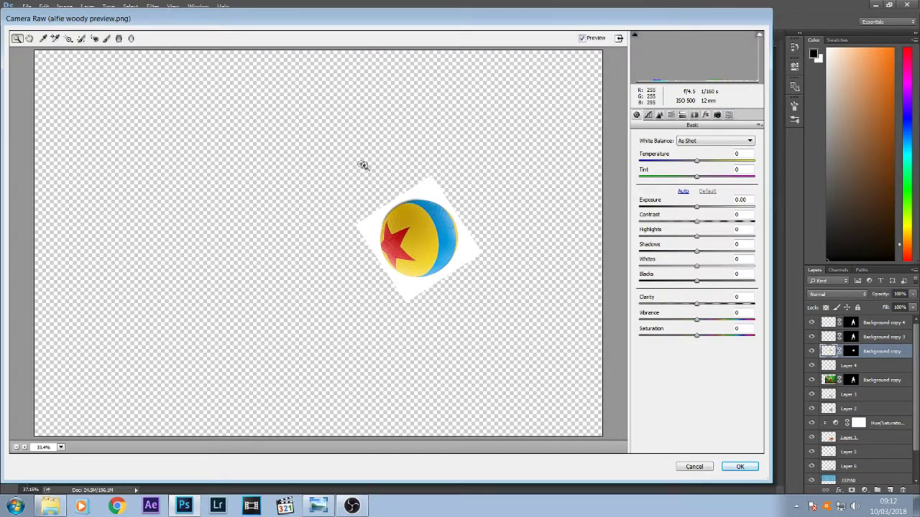
pyautogui.moveTo(345, 159); pyautogui.dragTo(507, 315)
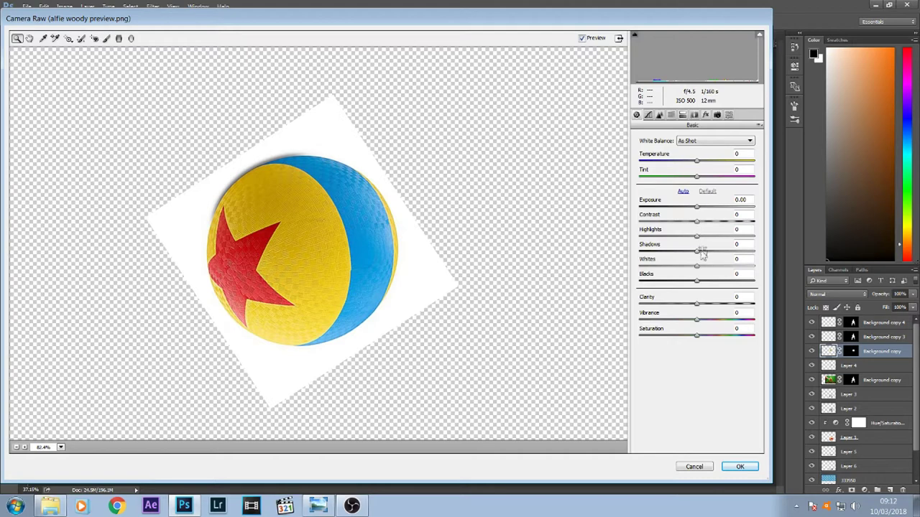
pyautogui.moveTo(698, 251); pyautogui.dragTo(750, 257)
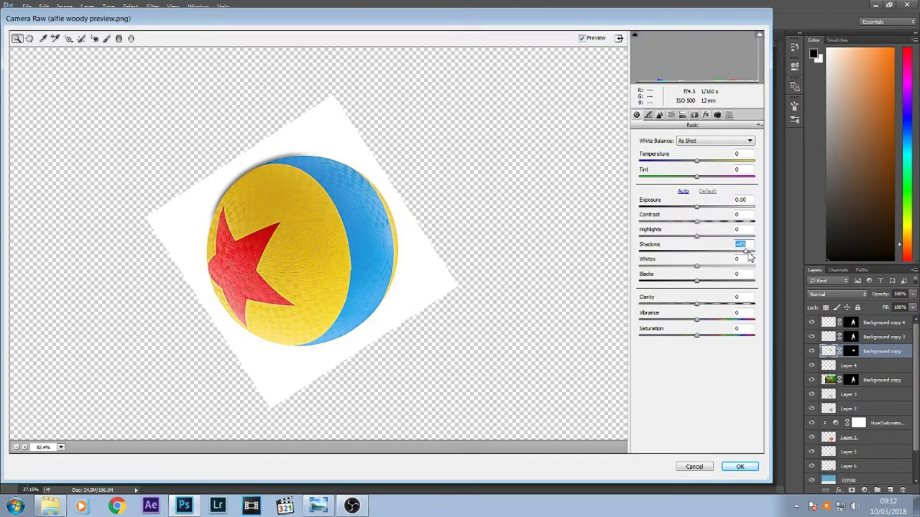
pyautogui.moveTo(697, 241); pyautogui.dragTo(691, 242)
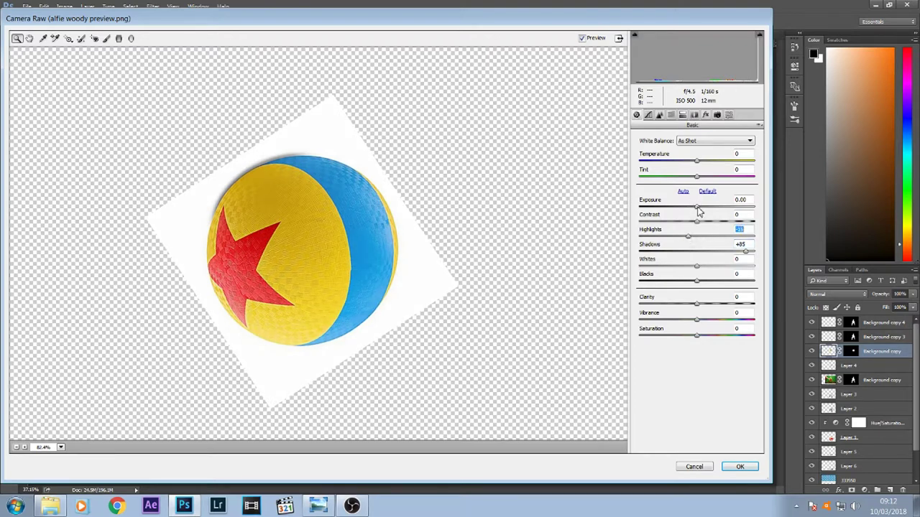
pyautogui.moveTo(699, 210); pyautogui.dragTo(685, 241)
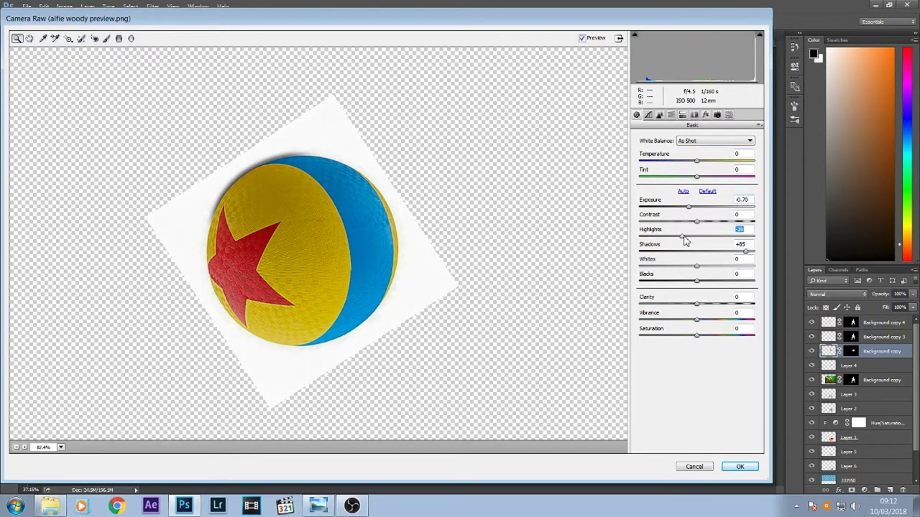
pyautogui.moveTo(747, 251); pyautogui.dragTo(751, 253)
pyautogui.moveTo(698, 323)
pyautogui.mouseDown()
pyautogui.moveTo(718, 323)
pyautogui.moveTo(711, 326)
pyautogui.mouseUp()
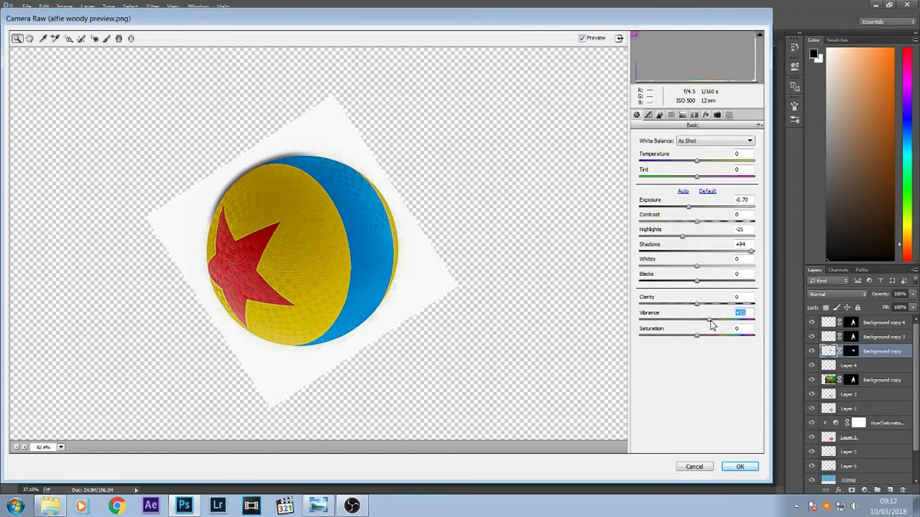
# Step: Brighten the yellow upper middle of the ball with a large Adjustment Brush, setting the brushed area's exposure to +1.50
pyautogui.click(107, 39)
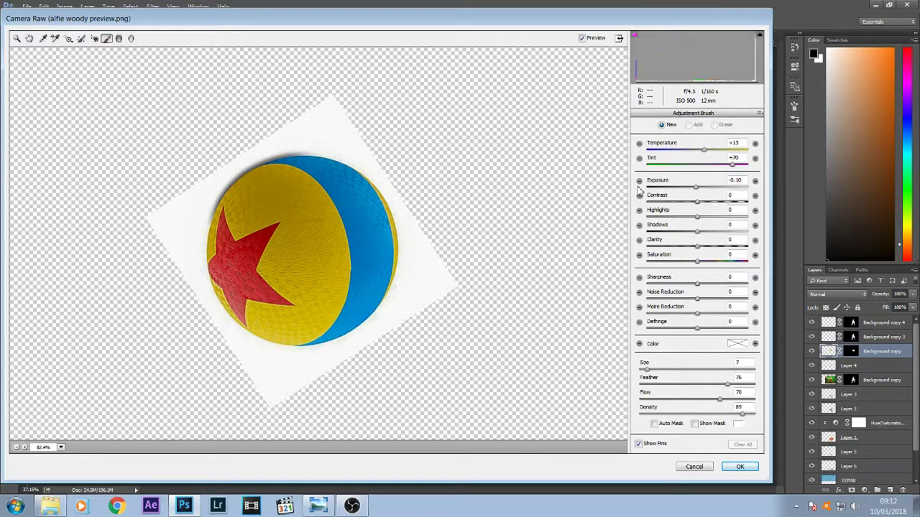
pyautogui.click(755, 182)
pyautogui.press(']')
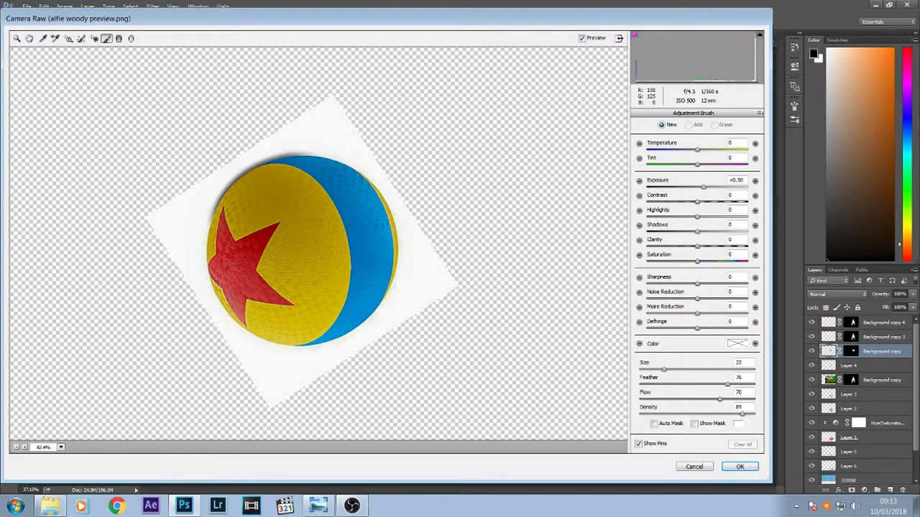
pyautogui.moveTo(259, 187); pyautogui.dragTo(323, 251)
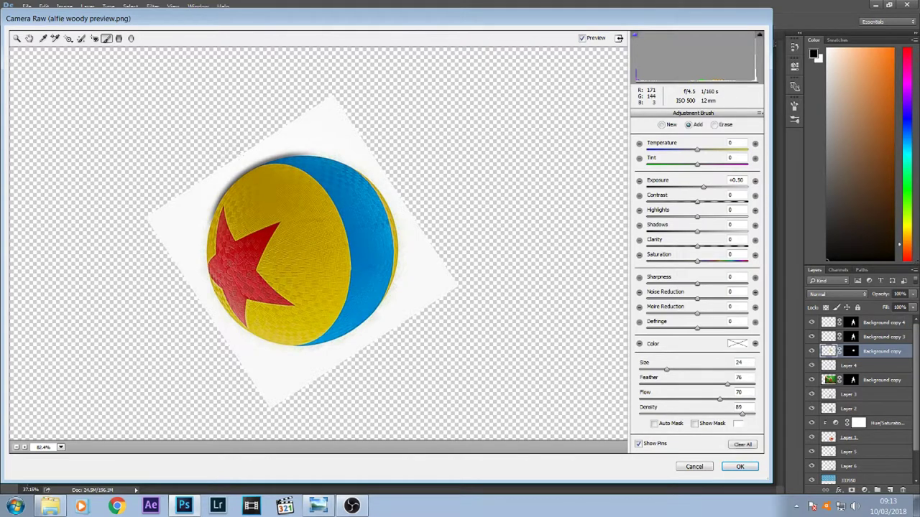
pyautogui.press(']')
pyautogui.moveTo(704, 191); pyautogui.dragTo(716, 192)
pyautogui.press('[')
pyautogui.press('[')
pyautogui.press('[')
pyautogui.press('[')
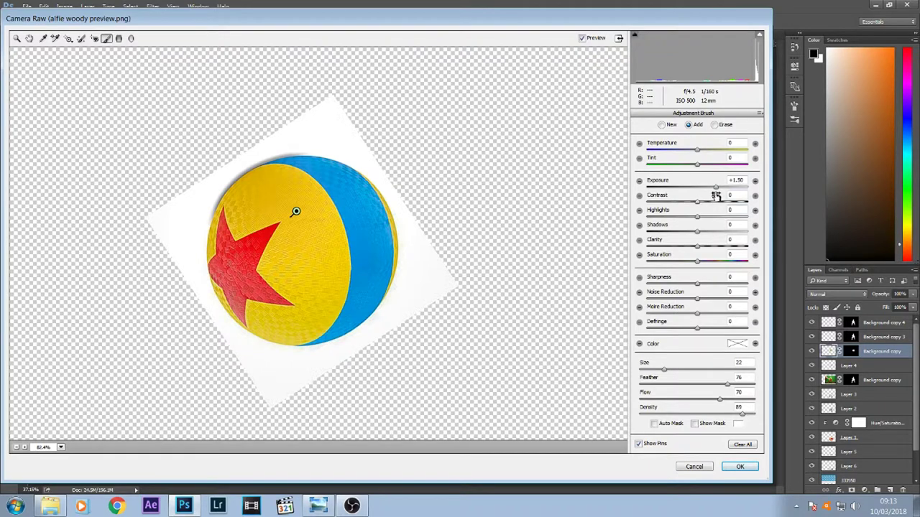
# Step: Set the ball's overall exposure to -0.90 and slightly reduce the Shadows amount
pyautogui.press('z')
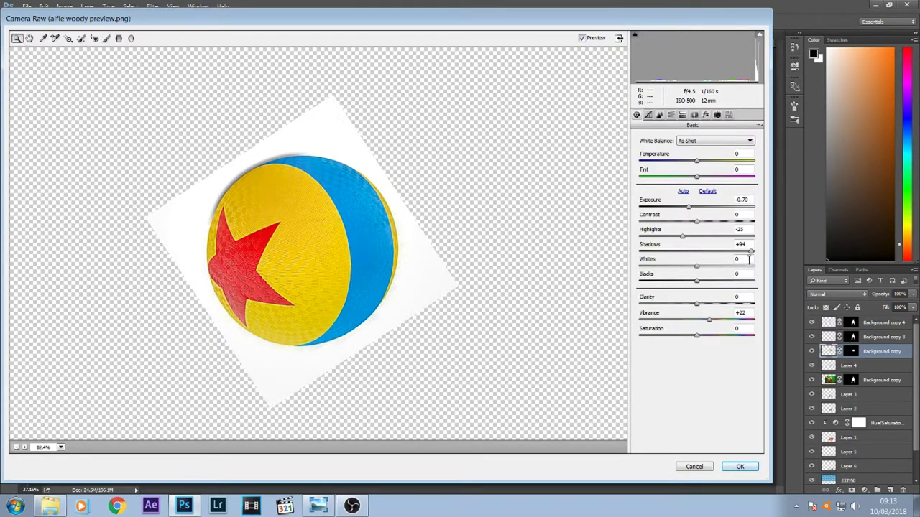
pyautogui.click(690, 209)
pyautogui.moveTo(688, 208); pyautogui.dragTo(688, 211)
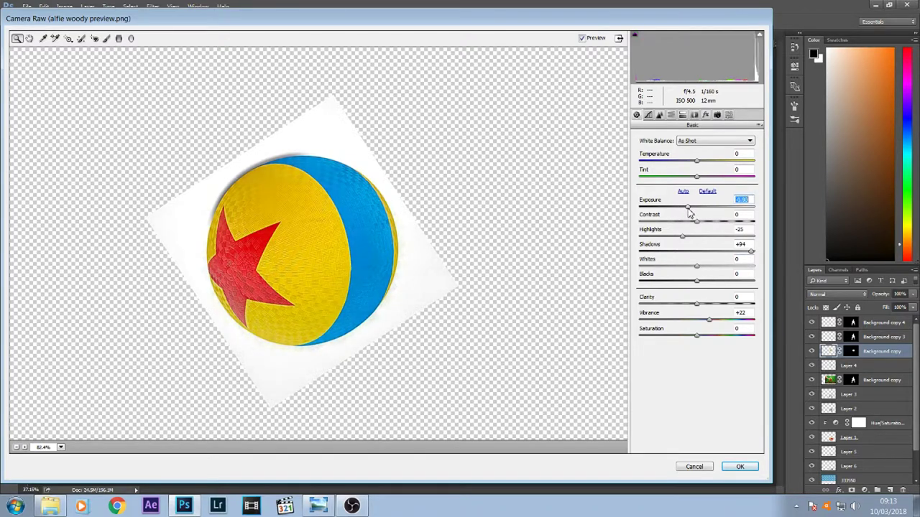
pyautogui.moveTo(752, 251); pyautogui.dragTo(749, 251)
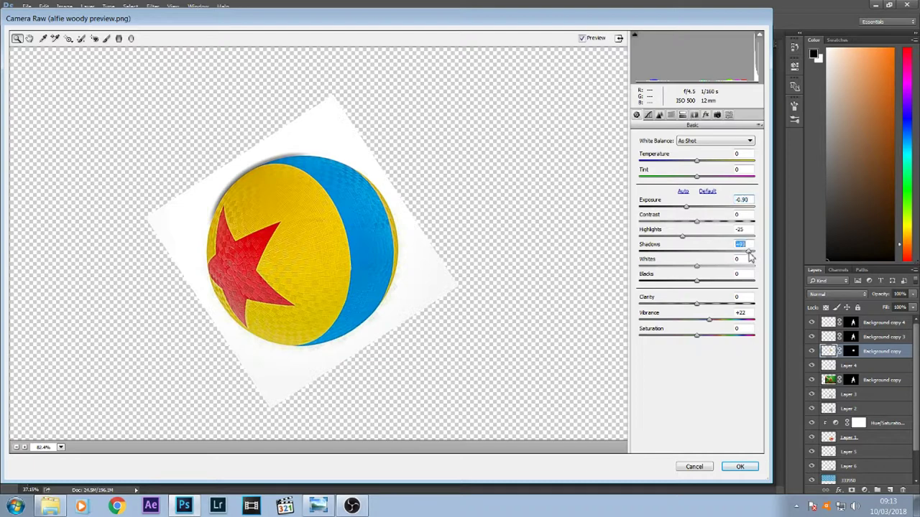
# Step: Darken the ball's lower right edge with a new Adjustment Brush area set to -0.70 exposure
pyautogui.click(106, 38)
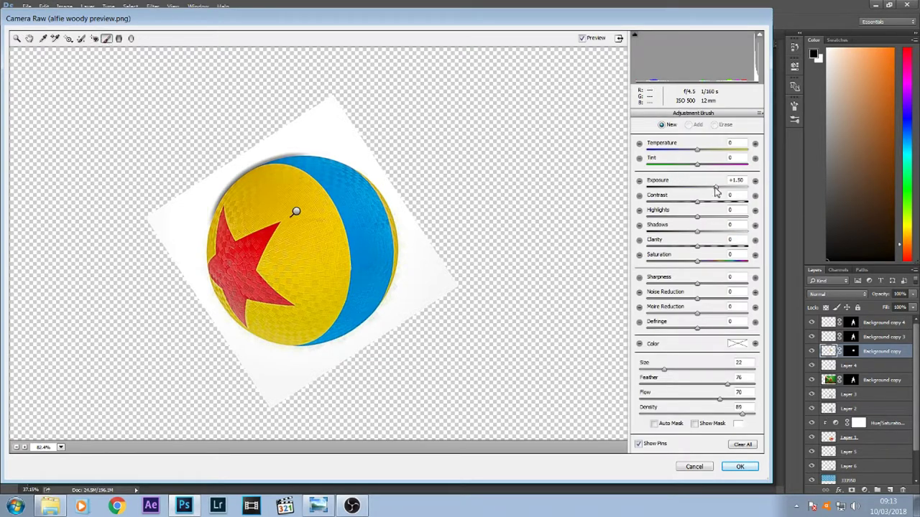
pyautogui.moveTo(717, 192); pyautogui.dragTo(686, 196)
pyautogui.click(295, 212)
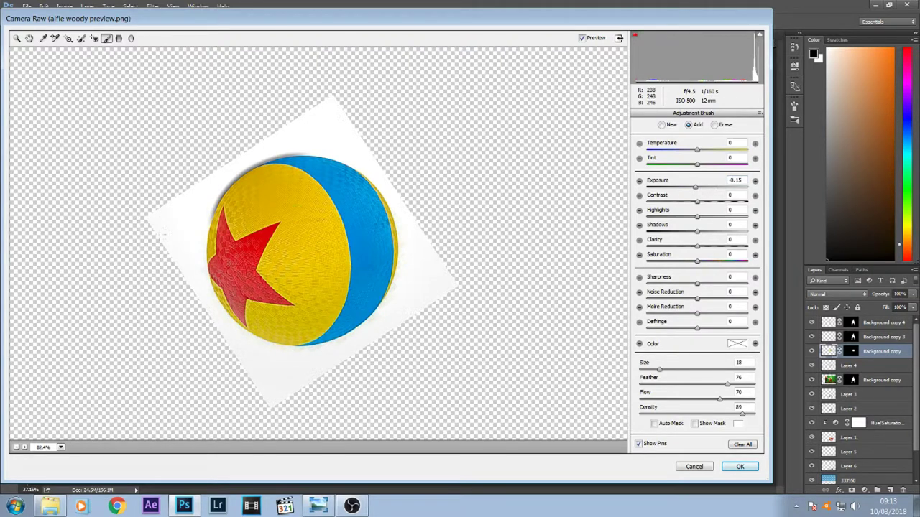
pyautogui.click(694, 191)
pyautogui.moveTo(694, 191); pyautogui.dragTo(686, 191)
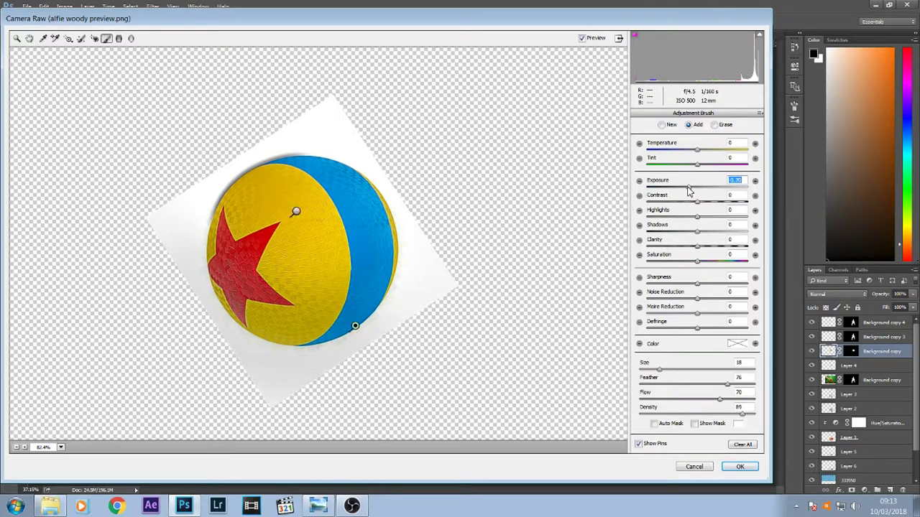
# Step: Compare the ball with and without the Camera Raw adjustments and apply the filter
pyautogui.click(583, 39)
pyautogui.click(582, 39)
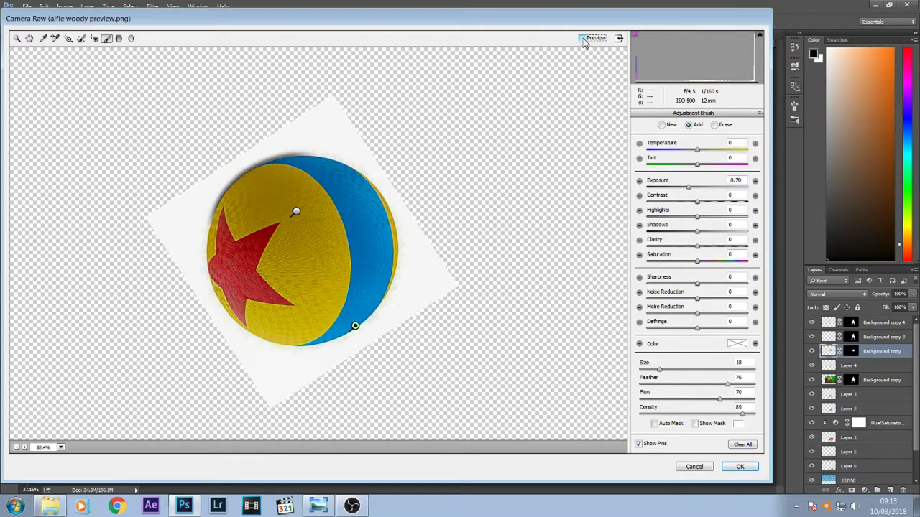
pyautogui.click(582, 39)
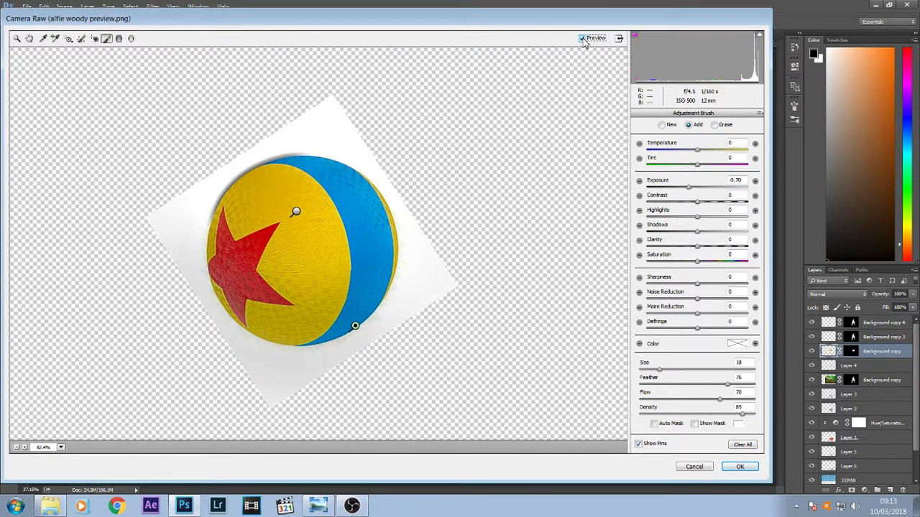
pyautogui.click(739, 466)
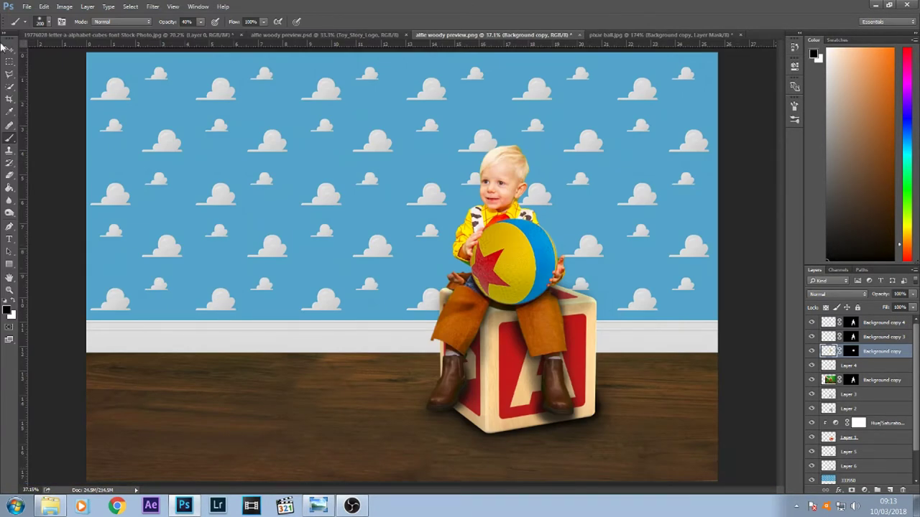
# Step: Add an empty layer directly above the ball layer, beneath the masked hand layers
pyautogui.click(9, 50)
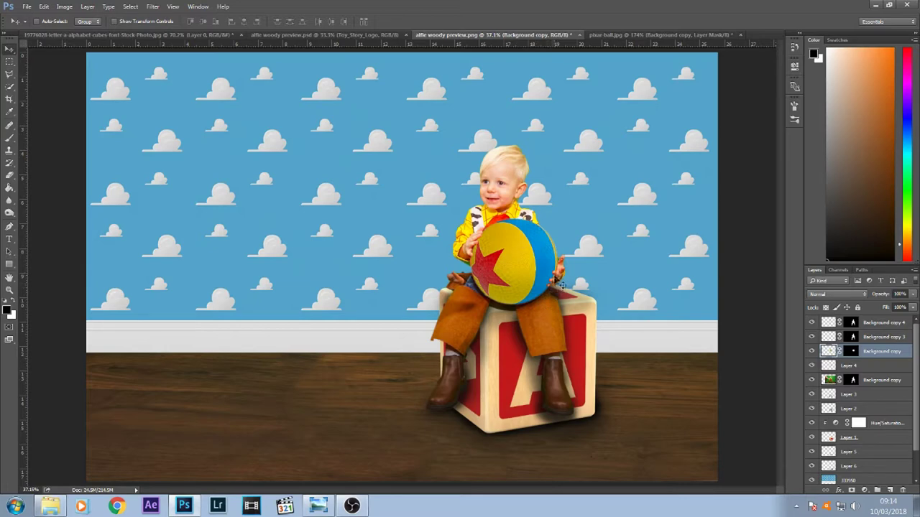
pyautogui.click(10, 290)
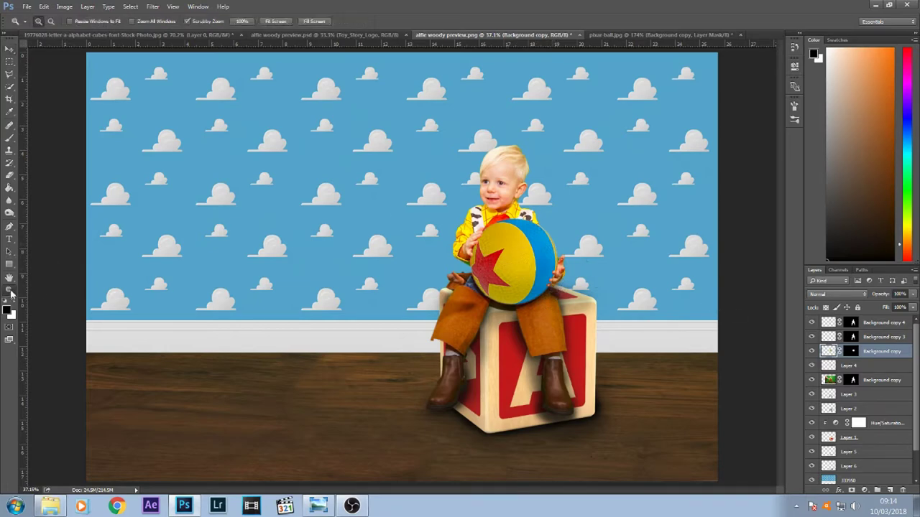
pyautogui.moveTo(517, 263); pyautogui.dragTo(517, 263)
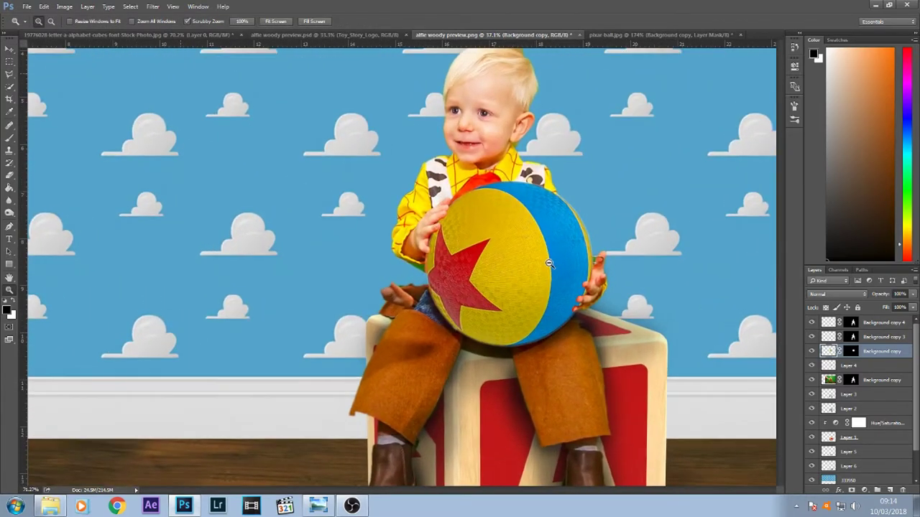
pyautogui.click(9, 48)
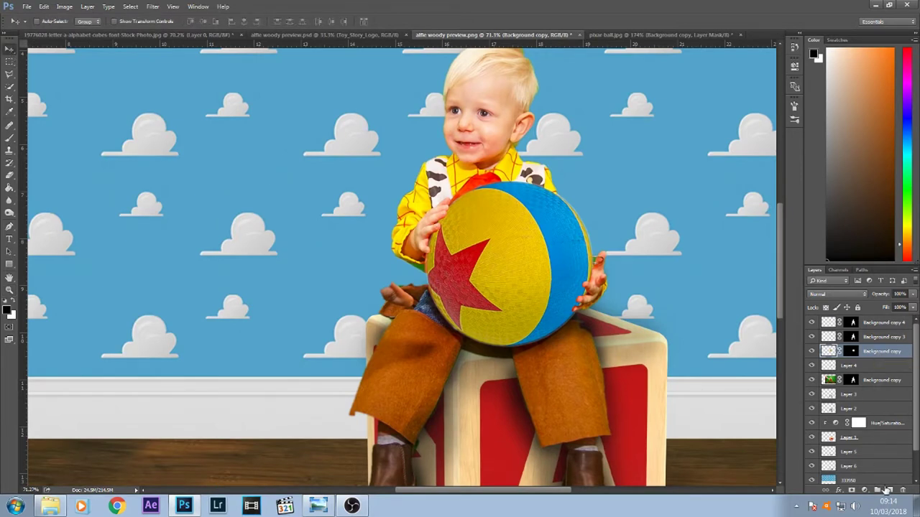
pyautogui.click(891, 490)
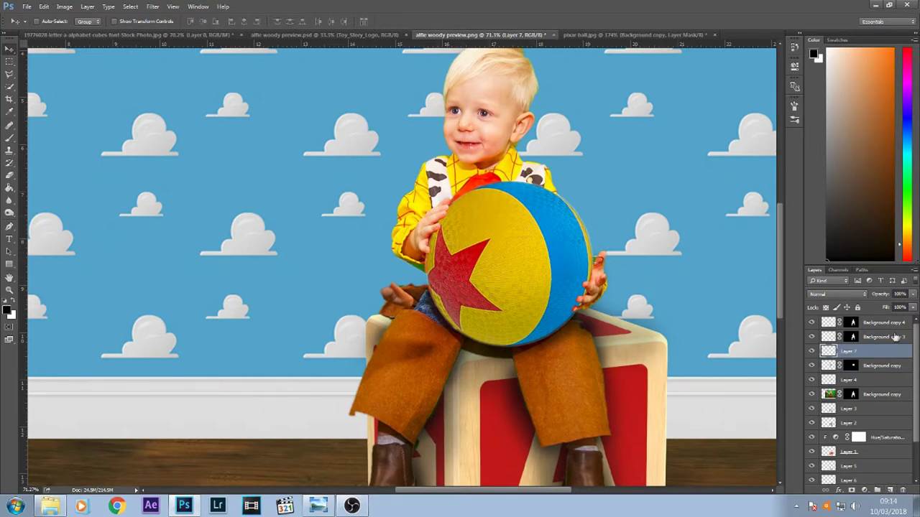
# Step: Fill the new Layer 7 with solid black in Normal mode at 100% opacity
pyautogui.click(44, 6)
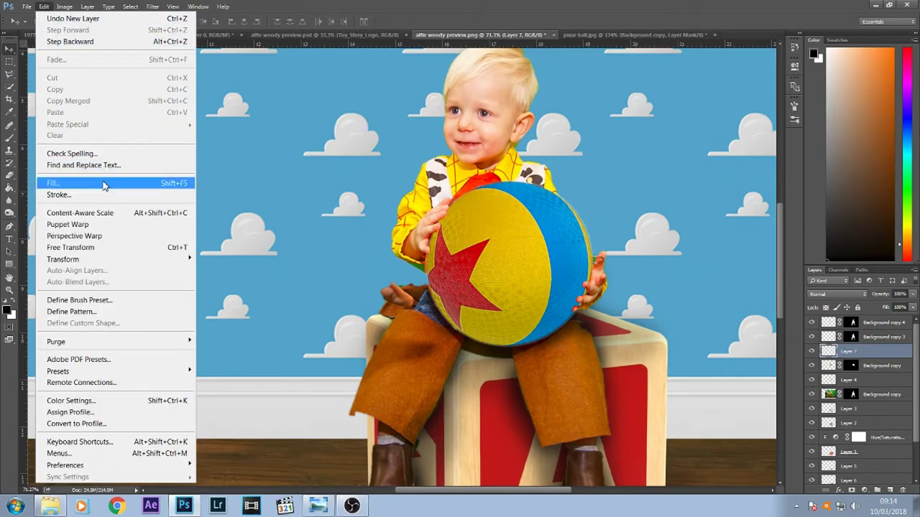
pyautogui.click(104, 181)
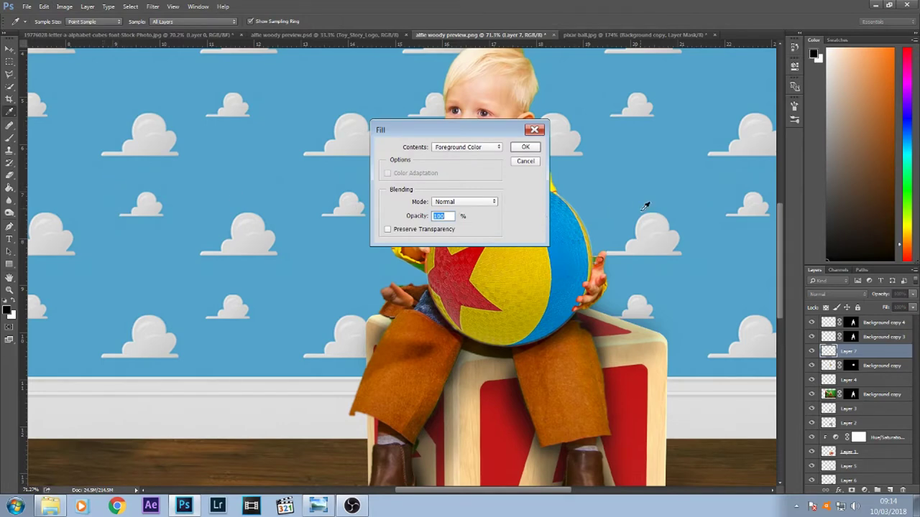
pyautogui.click(493, 148)
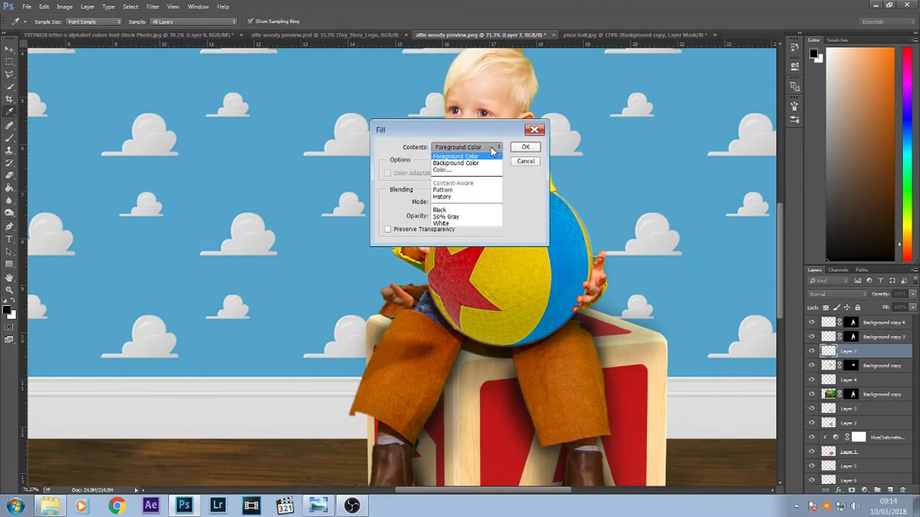
pyautogui.click(492, 211)
pyautogui.click(525, 148)
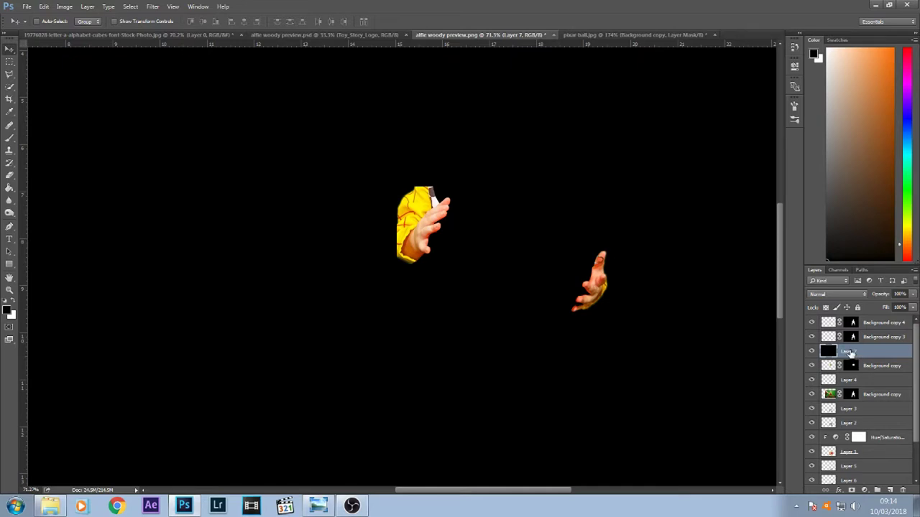
# Step: Clip the black Layer 7 to the ball layer and give it a layer mask that hides everything
pyautogui.rightClick(850, 354)
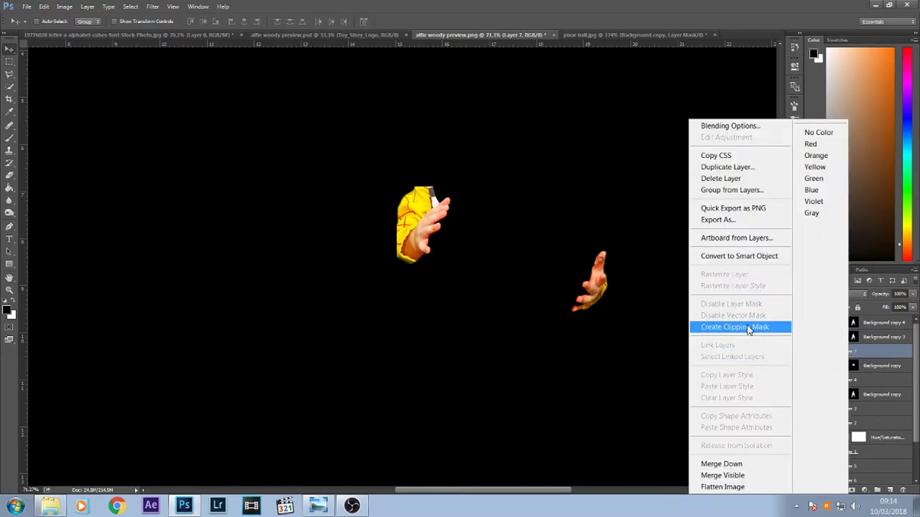
pyautogui.click(750, 329)
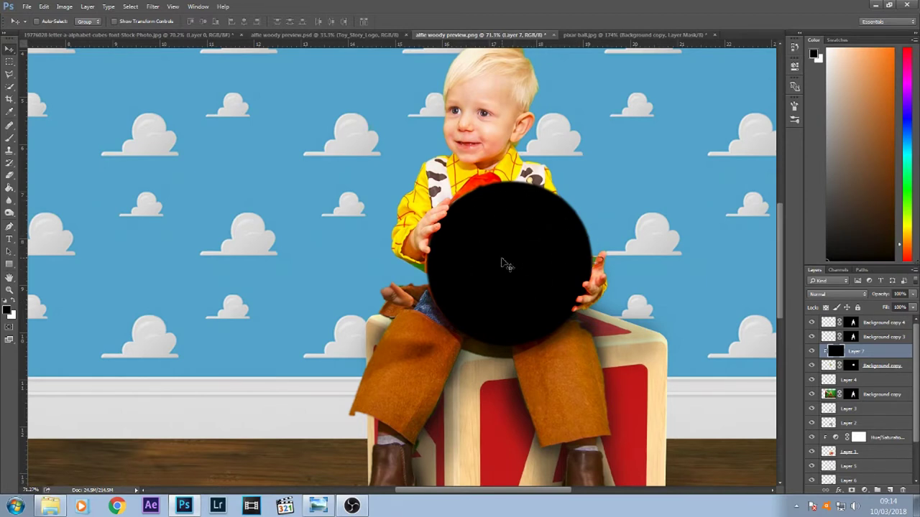
pyautogui.click(87, 7)
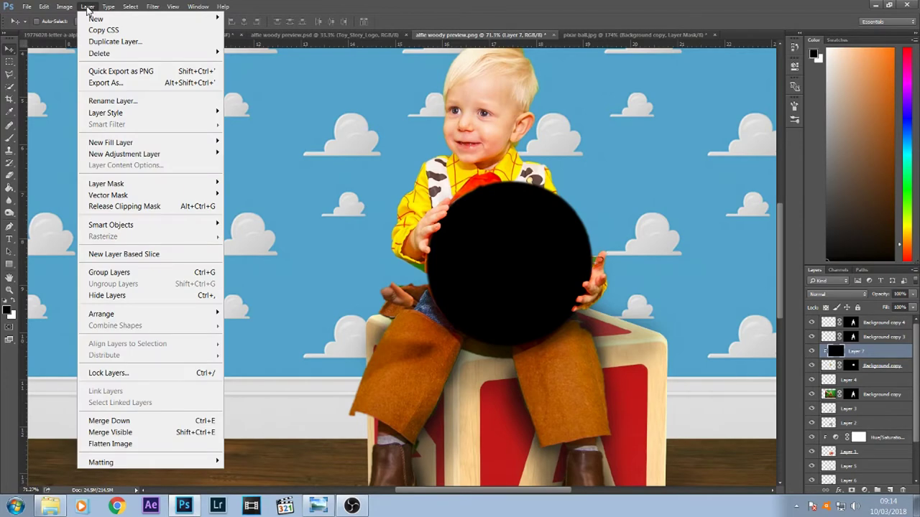
pyautogui.moveTo(138, 184)
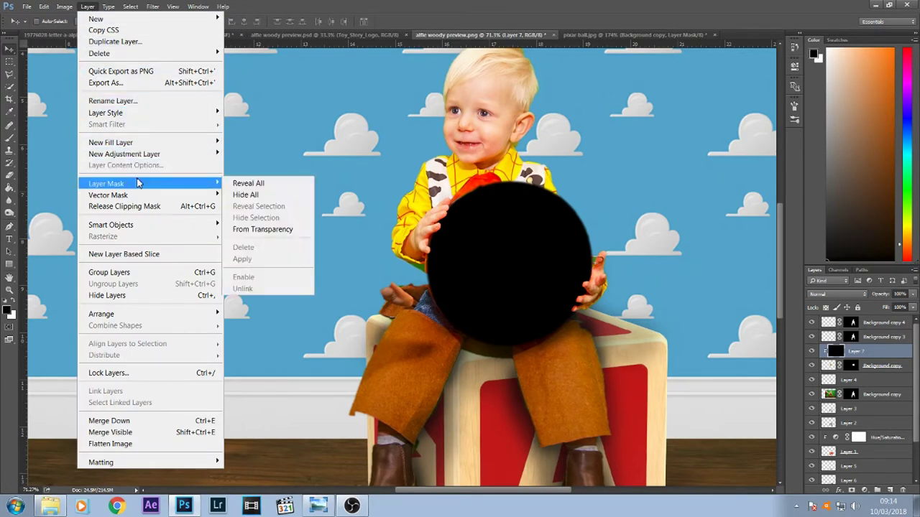
pyautogui.click(245, 195)
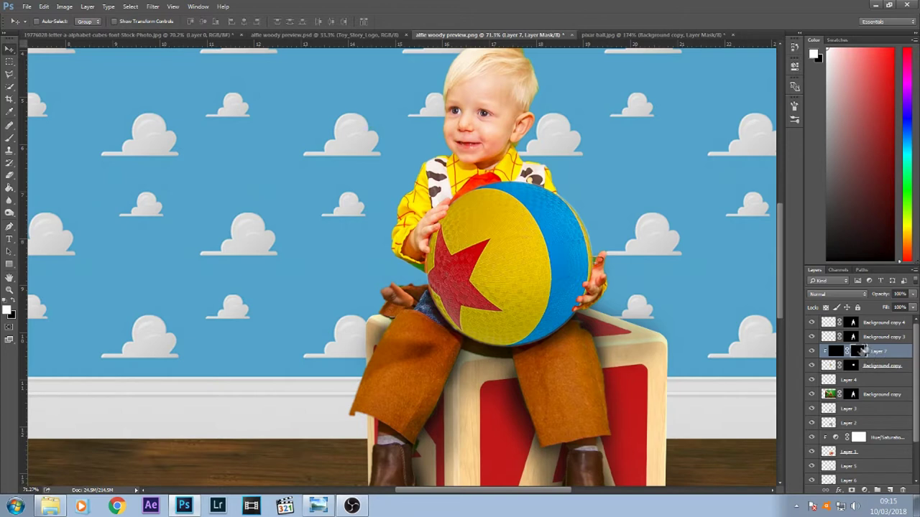
# Step: Paint white at 40% brush opacity on Layer 7's mask around the ball's edges to shade its rim
pyautogui.click(10, 140)
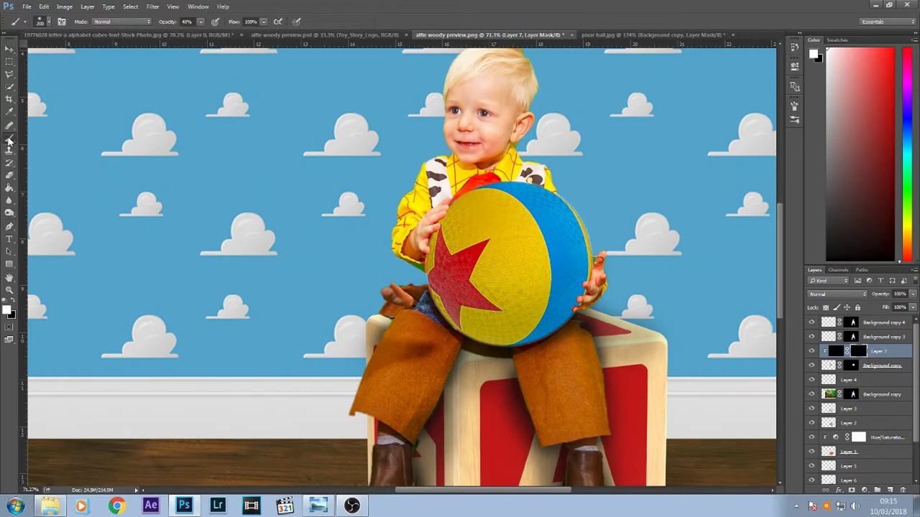
pyautogui.click(7, 312)
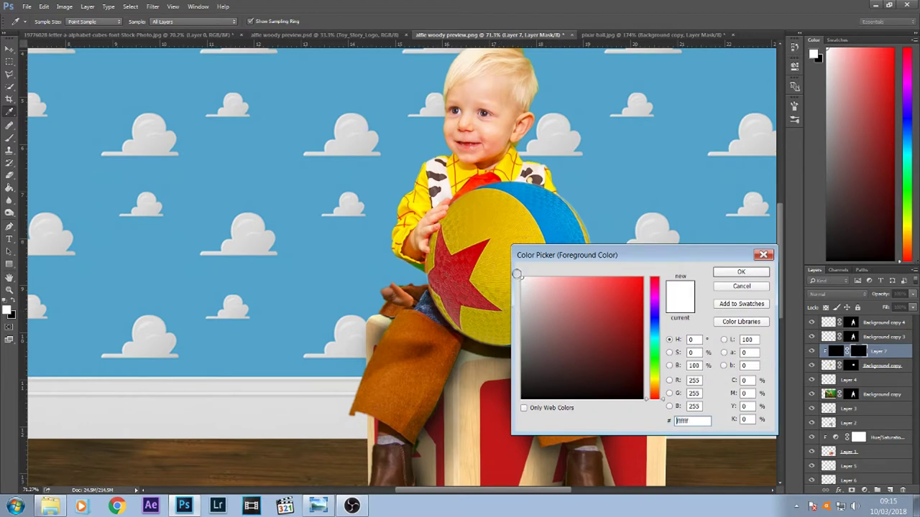
pyautogui.click(732, 273)
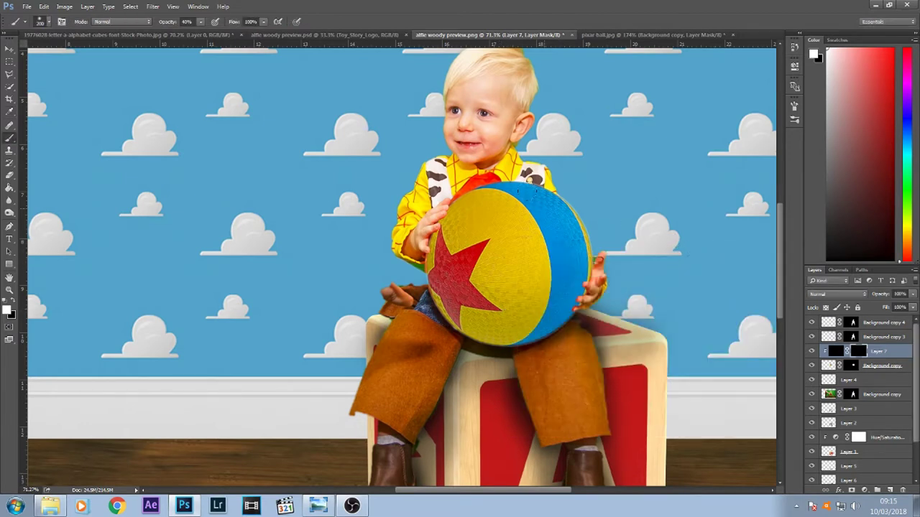
pyautogui.moveTo(503, 185)
pyautogui.mouseDown()
pyautogui.moveTo(565, 208)
pyautogui.moveTo(586, 240)
pyautogui.moveTo(496, 284)
pyautogui.moveTo(467, 209)
pyautogui.moveTo(571, 288)
pyautogui.mouseUp()
pyautogui.hotkey('ctrl', 'z')
pyautogui.moveTo(528, 173)
pyautogui.mouseDown()
pyautogui.moveTo(551, 173)
pyautogui.moveTo(582, 219)
pyautogui.moveTo(595, 260)
pyautogui.moveTo(579, 300)
pyautogui.moveTo(574, 284)
pyautogui.moveTo(589, 261)
pyautogui.mouseUp()
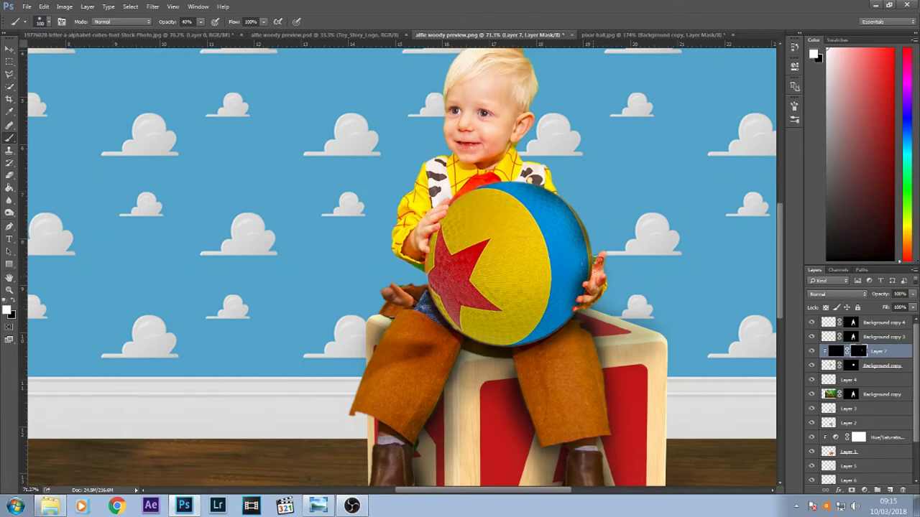
pyautogui.moveTo(450, 207)
pyautogui.mouseDown()
pyautogui.moveTo(442, 223)
pyautogui.moveTo(418, 228)
pyautogui.mouseUp()
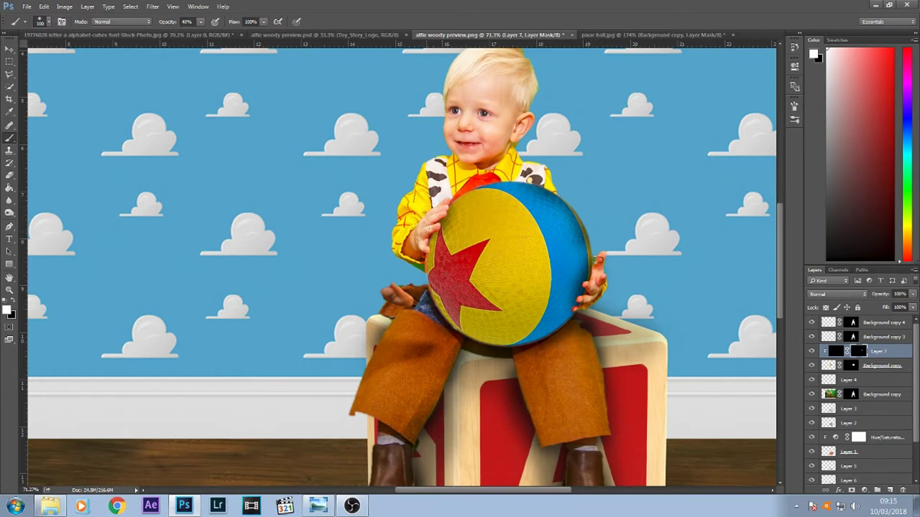
pyautogui.moveTo(435, 306)
pyautogui.mouseDown()
pyautogui.moveTo(494, 346)
pyautogui.moveTo(544, 343)
pyautogui.moveTo(577, 320)
pyautogui.mouseUp()
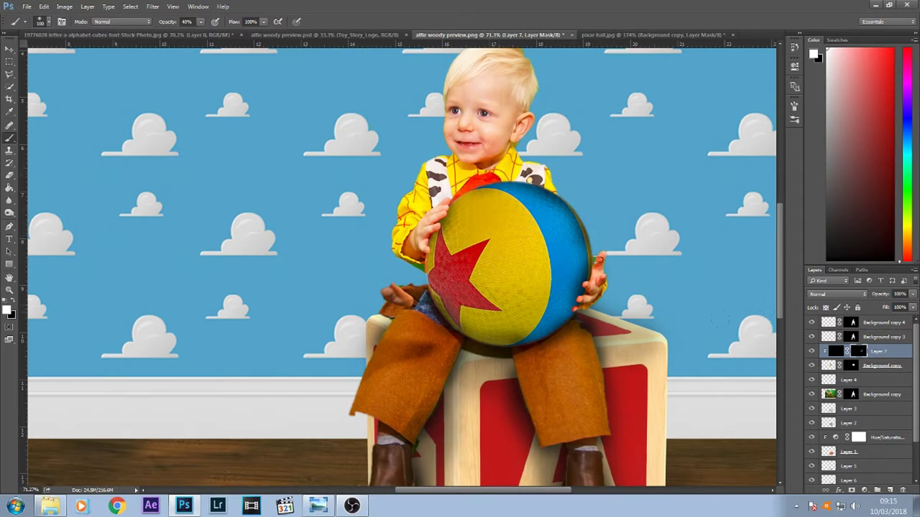
# Step: Lower Layer 7's opacity to 48%, comparing the ball with and without the edge shading
pyautogui.click(914, 295)
pyautogui.moveTo(915, 309); pyautogui.dragTo(895, 311)
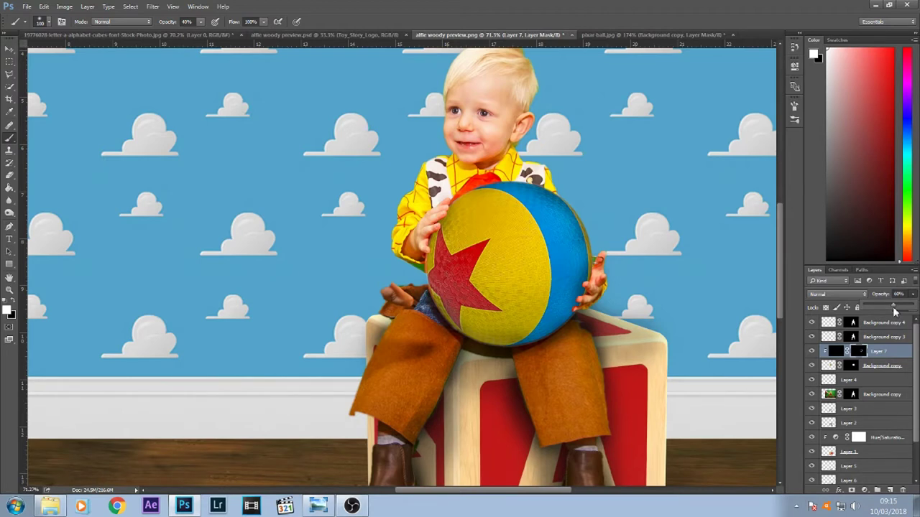
pyautogui.click(811, 352)
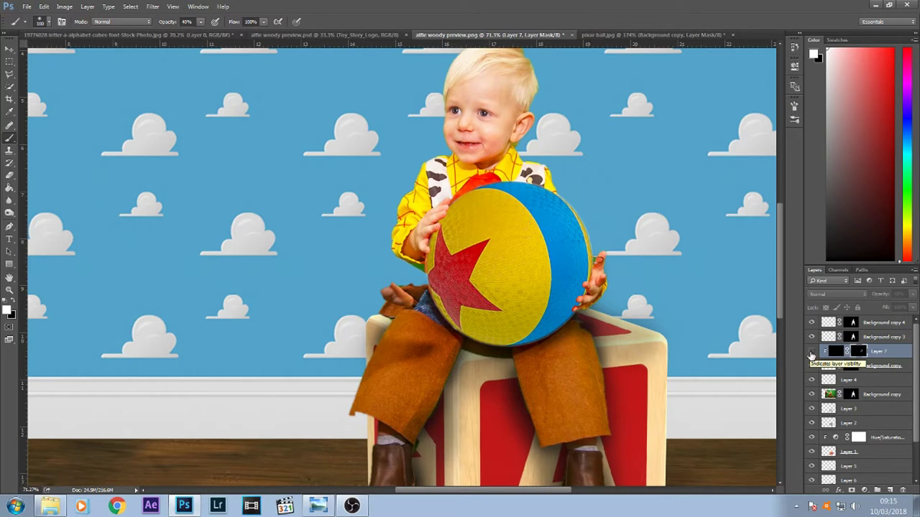
pyautogui.click(811, 351)
pyautogui.click(812, 352)
pyautogui.click(811, 352)
pyautogui.click(912, 294)
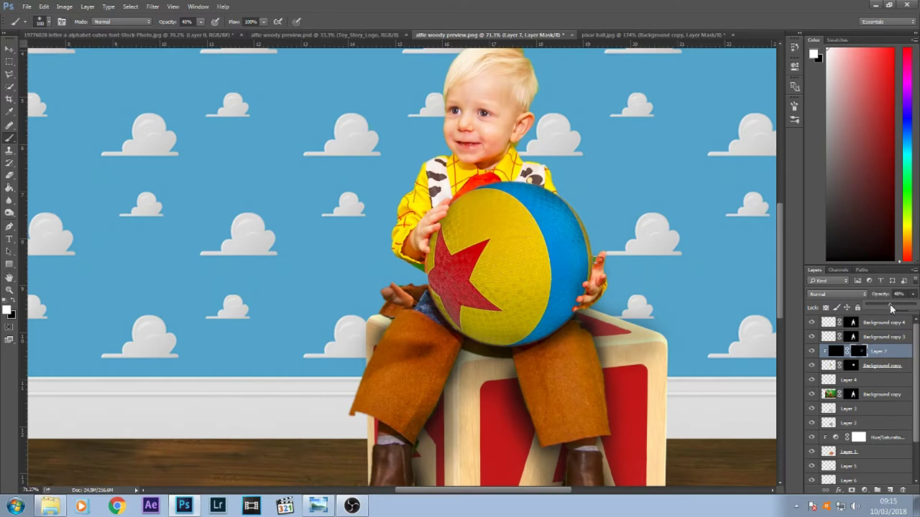
# Step: View the whole composite and compare it with Layer 7's ball shading hidden and shown
pyautogui.click(9, 290)
pyautogui.rightClick(51, 288)
pyautogui.click(72, 296)
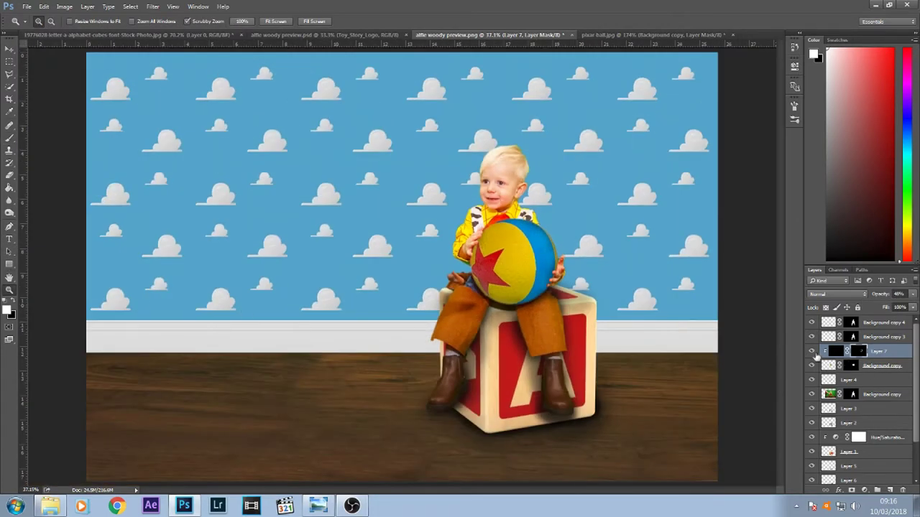
pyautogui.click(812, 351)
pyautogui.click(811, 351)
pyautogui.click(813, 353)
pyautogui.click(813, 352)
# Step: Identify the boy's masked layer and add an empty layer directly beneath it, above Layer 3
pyautogui.press('v')
pyautogui.keyDown('ctrl'); pyautogui.click(530, 297); pyautogui.keyUp('ctrl')
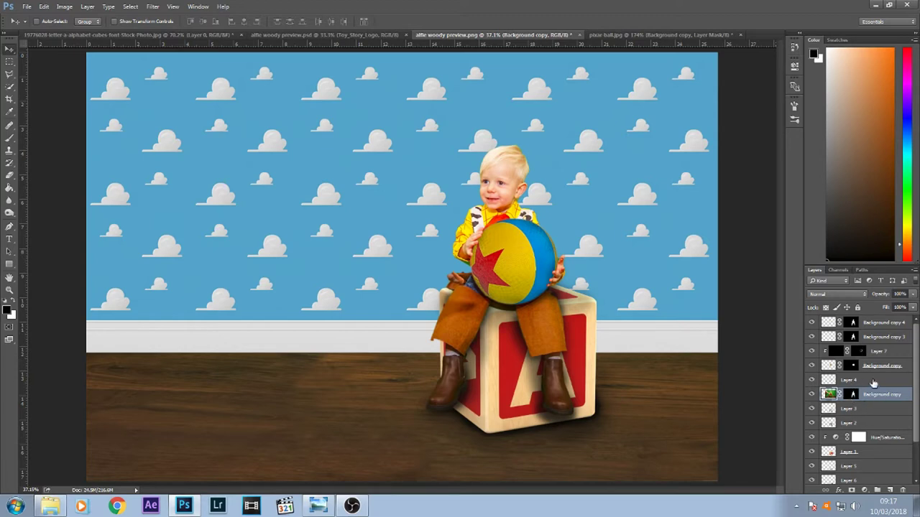
pyautogui.click(812, 393)
pyautogui.click(812, 394)
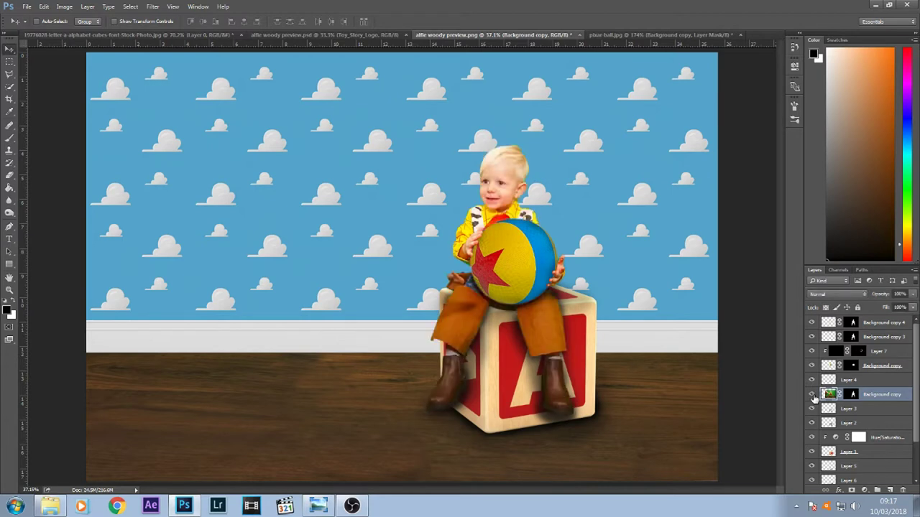
pyautogui.click(871, 409)
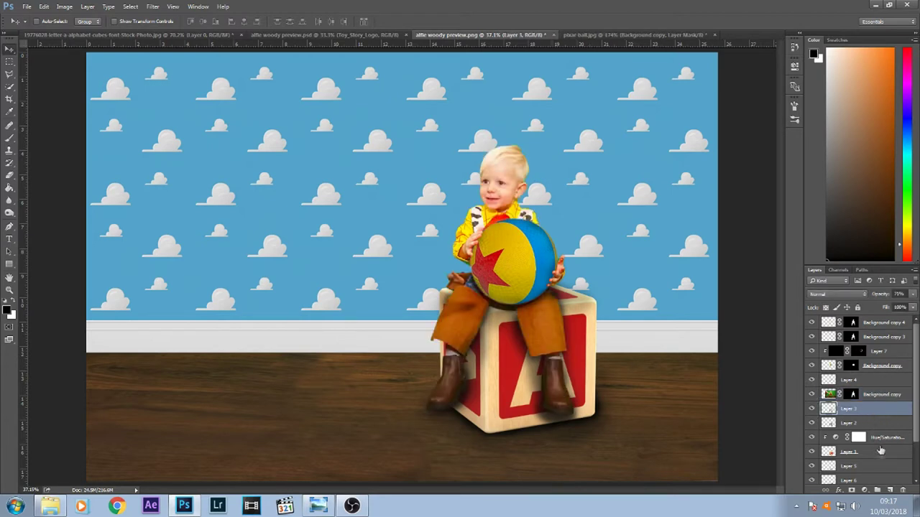
pyautogui.click(891, 491)
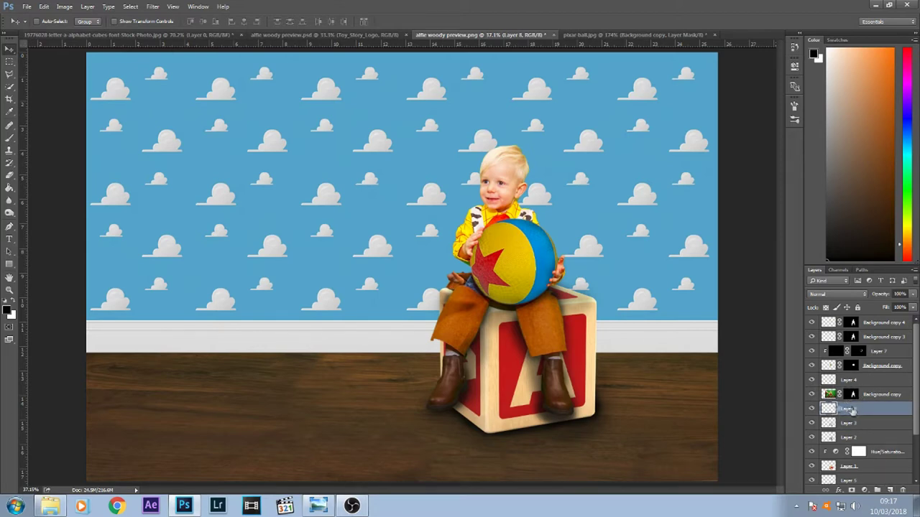
# Step: Paint a soft black shadow on Layer 8 beside the boy's head, body and block using an enlarged brush at 40% opacity
pyautogui.click(9, 137)
pyautogui.click(200, 23)
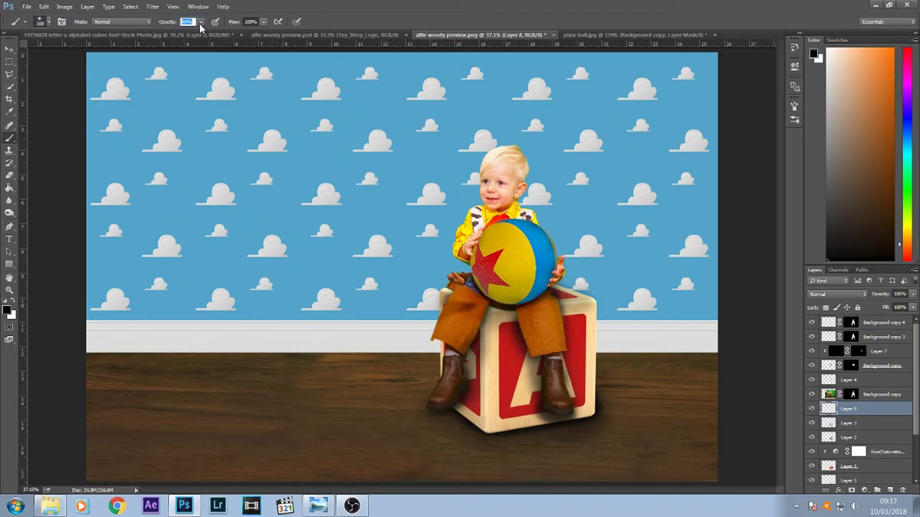
pyautogui.click(49, 22)
pyautogui.click(54, 67)
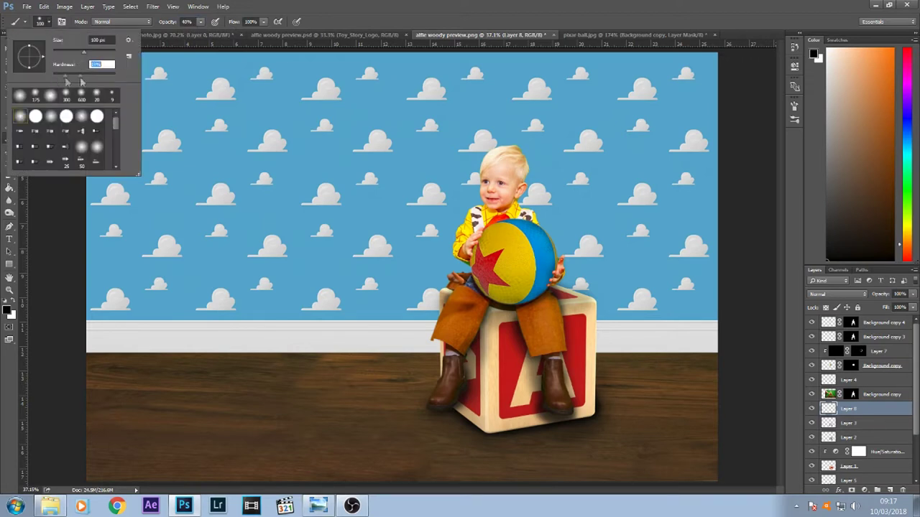
pyautogui.click(54, 216)
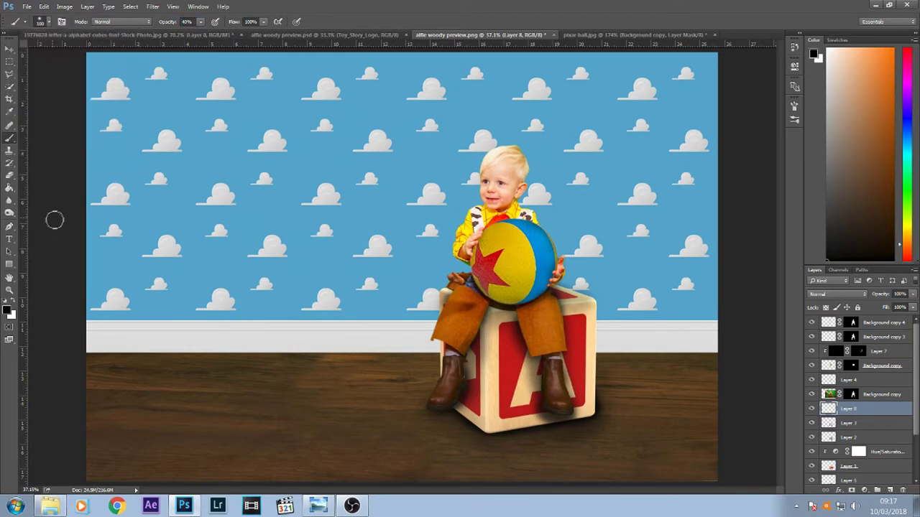
pyautogui.press(']')
pyautogui.press(']')
pyautogui.press(']')
pyautogui.press(']')
pyautogui.moveTo(512, 139)
pyautogui.mouseDown()
pyautogui.moveTo(529, 172)
pyautogui.moveTo(519, 177)
pyautogui.moveTo(526, 192)
pyautogui.moveTo(539, 193)
pyautogui.moveTo(529, 198)
pyautogui.moveTo(569, 274)
pyautogui.mouseUp()
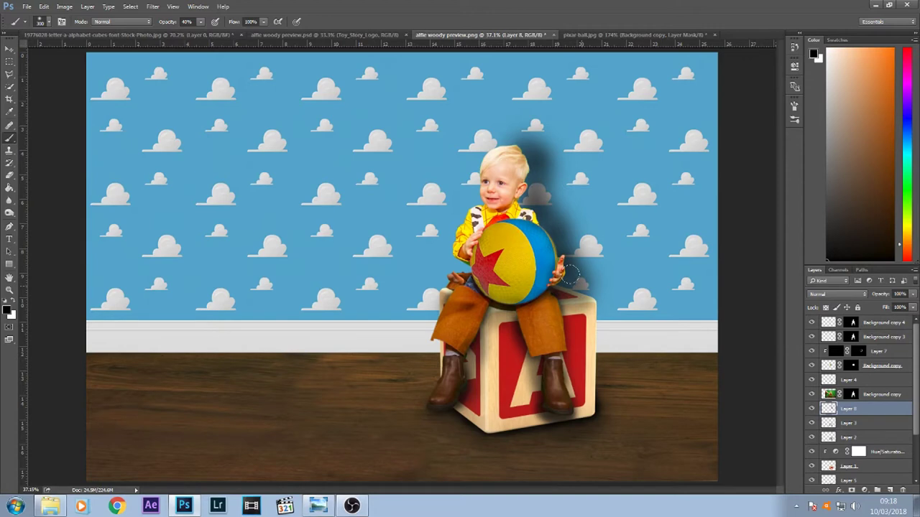
pyautogui.moveTo(572, 273)
pyautogui.mouseDown()
pyautogui.moveTo(579, 322)
pyautogui.moveTo(590, 332)
pyautogui.moveTo(569, 278)
pyautogui.mouseUp()
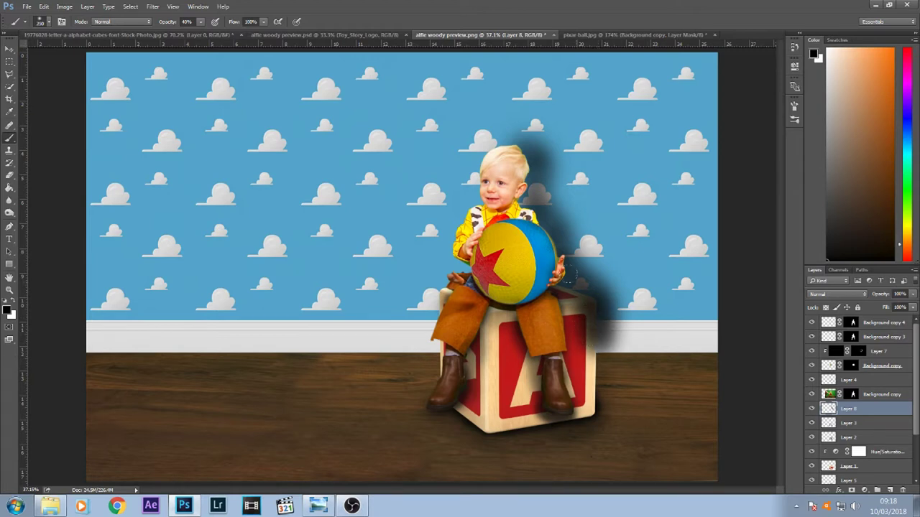
pyautogui.click(535, 193)
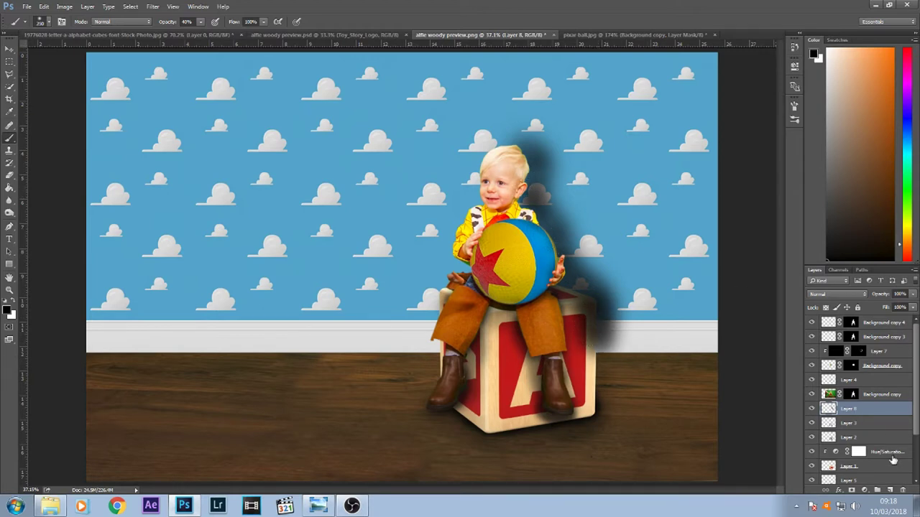
# Step: Move the wall shadow Layer 8 directly beneath the block's Layer 1 and set its opacity to 23%
pyautogui.moveTo(856, 411); pyautogui.dragTo(861, 474)
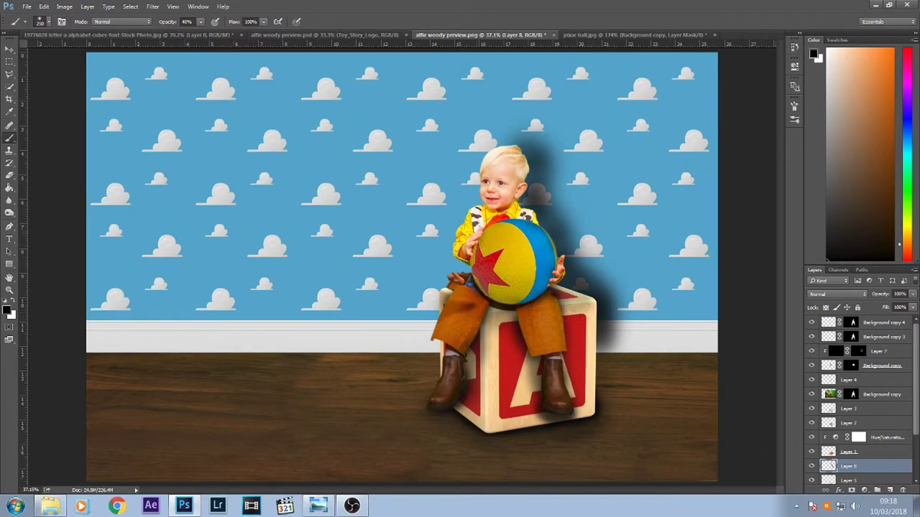
pyautogui.click(913, 294)
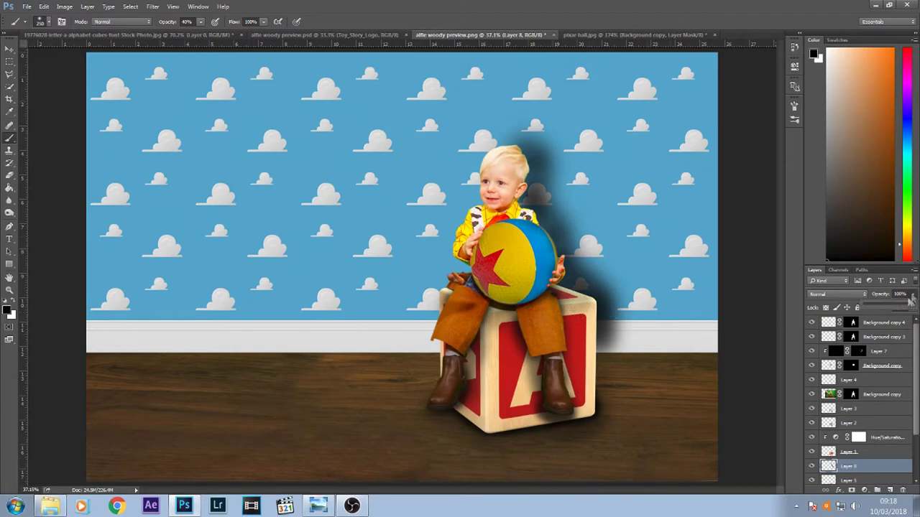
pyautogui.moveTo(914, 307); pyautogui.dragTo(879, 311)
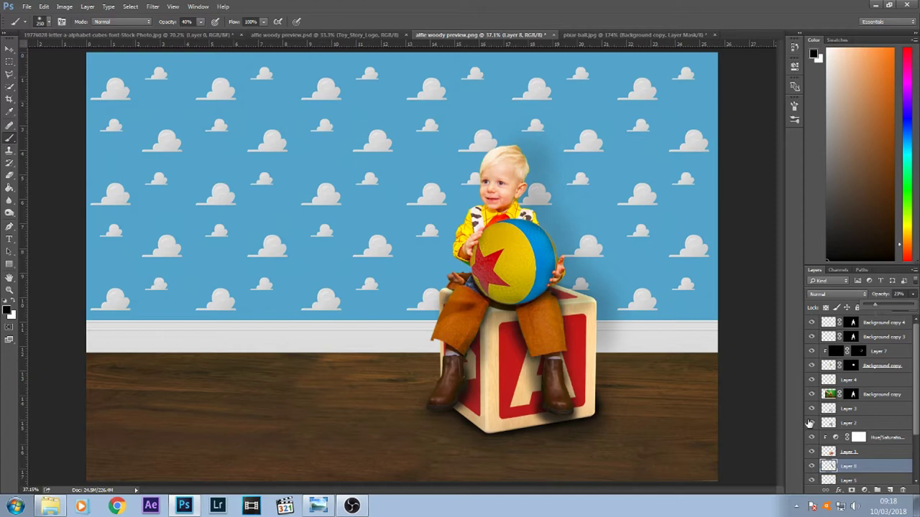
# Step: Compare the composite with the wall shadow on Layer 8 hidden and shown
pyautogui.click(811, 469)
pyautogui.click(811, 469)
pyautogui.click(811, 468)
pyautogui.click(810, 468)
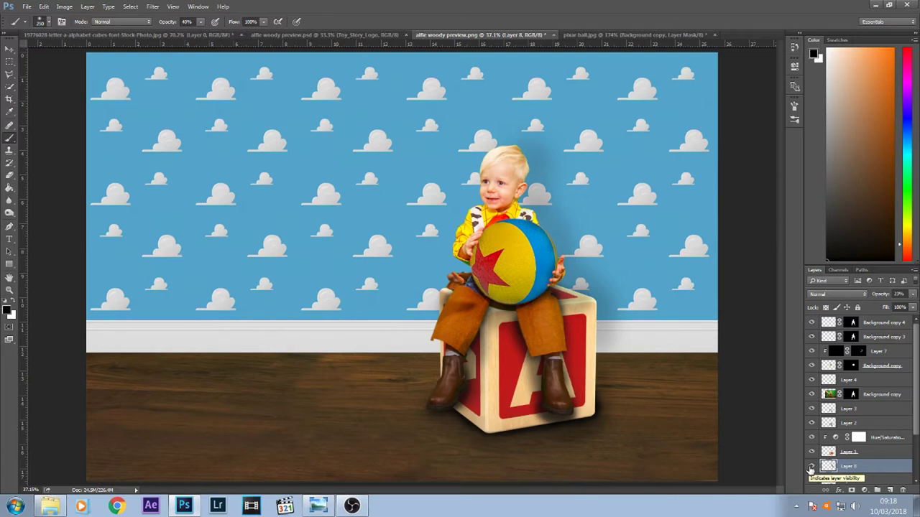
pyautogui.click(811, 468)
pyautogui.click(811, 468)
pyautogui.click(9, 48)
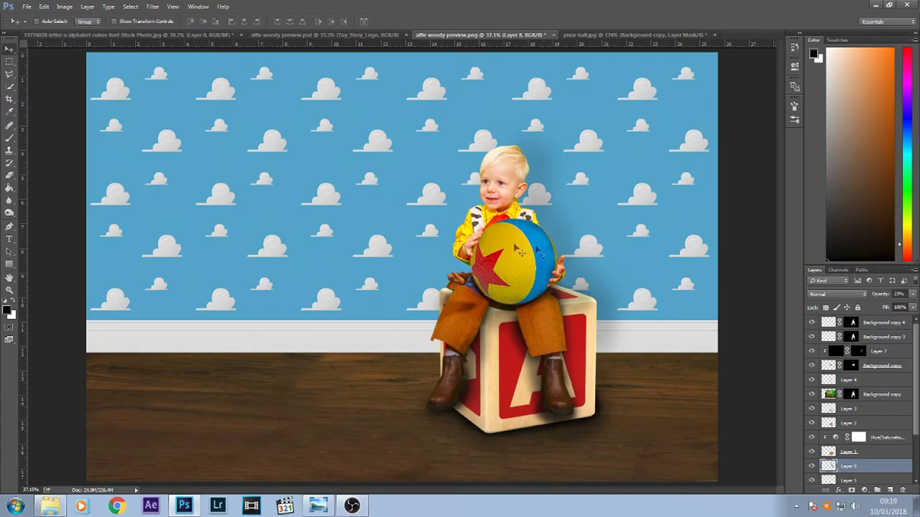
# Step: Identify the boy's masked layer by toggling its visibility and add an empty layer directly above it
pyautogui.click(10, 290)
pyautogui.moveTo(560, 236); pyautogui.dragTo(560, 236)
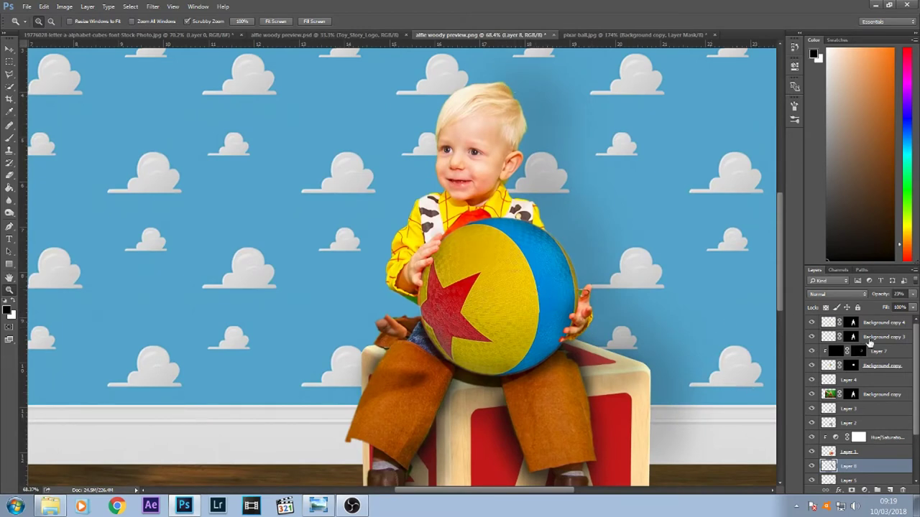
pyautogui.click(871, 397)
pyautogui.click(812, 396)
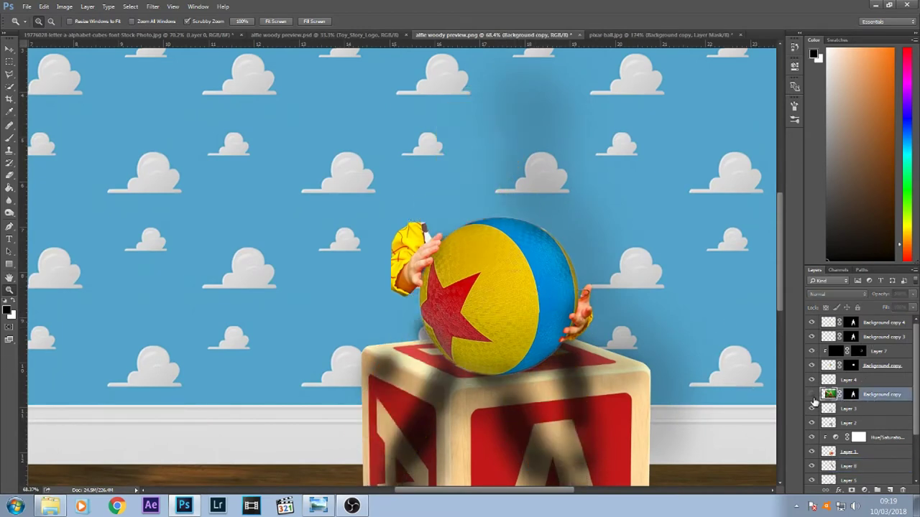
pyautogui.click(812, 395)
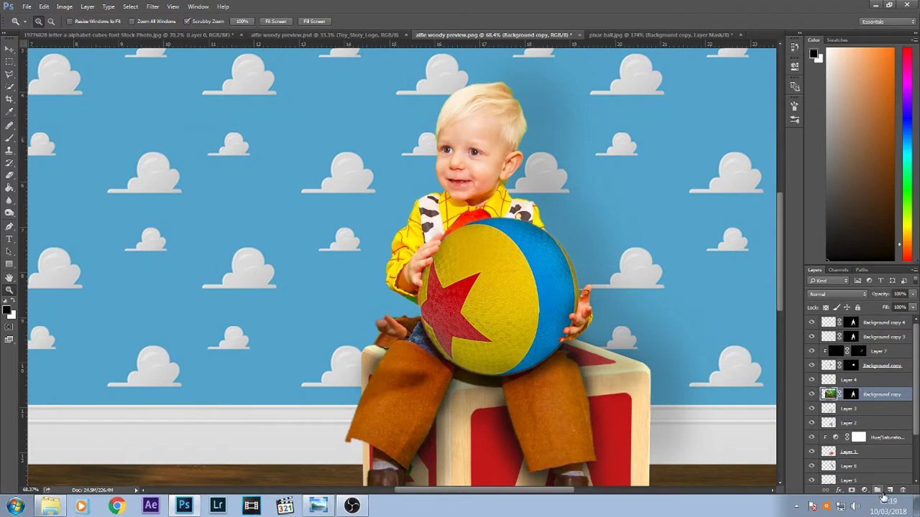
pyautogui.click(890, 490)
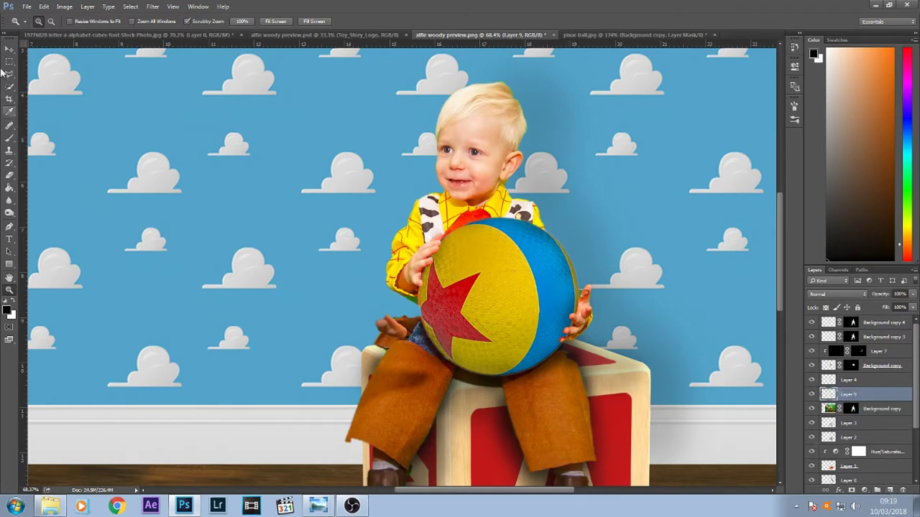
# Step: Fill Layer 9 with black at 100% opacity and clip it to the boy's masked Background copy layer
pyautogui.click(64, 7)
pyautogui.click(43, 8)
pyautogui.click(44, 6)
pyautogui.click(89, 188)
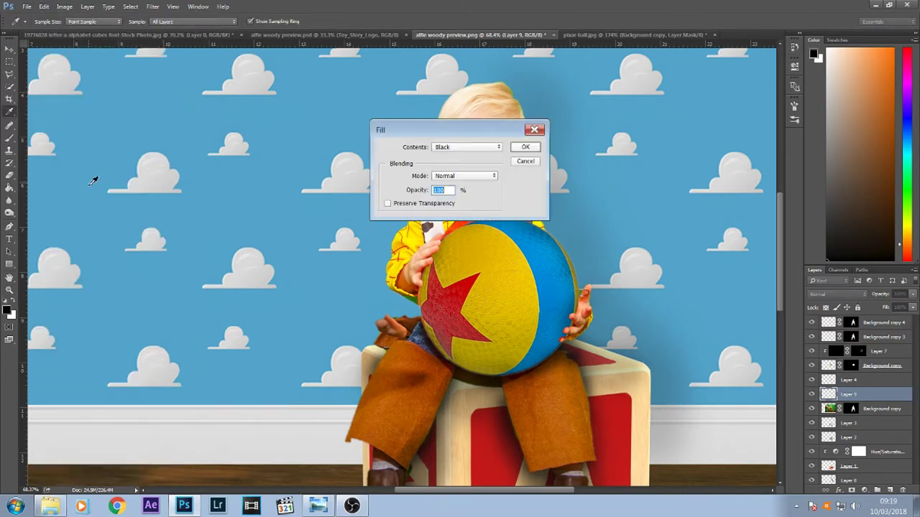
pyautogui.click(524, 148)
pyautogui.press('z')
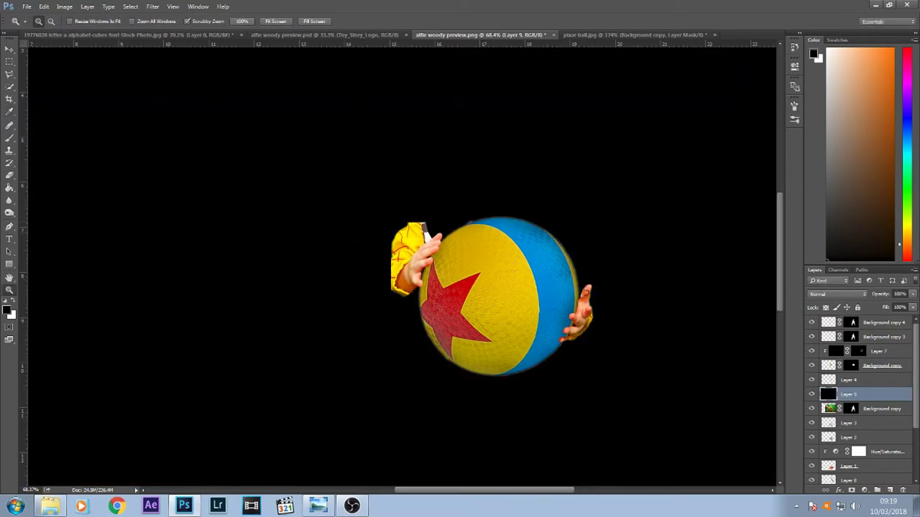
pyautogui.rightClick(850, 396)
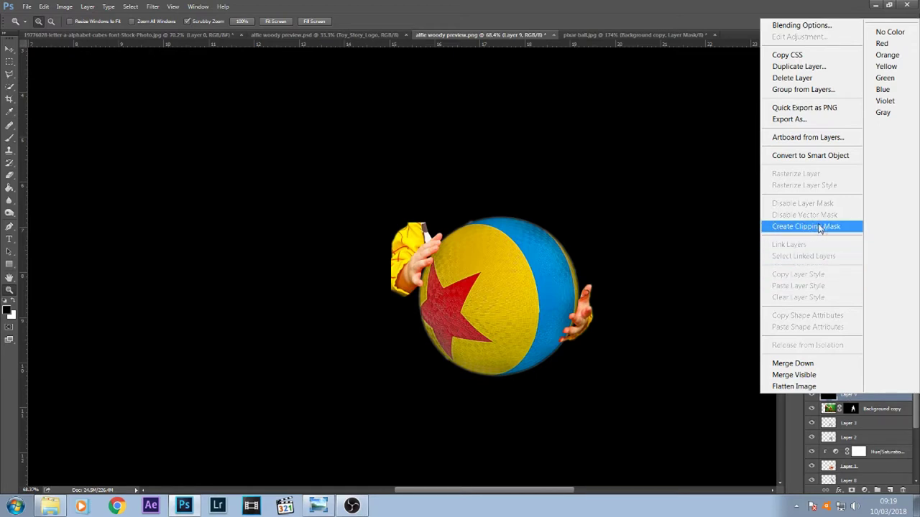
pyautogui.click(846, 228)
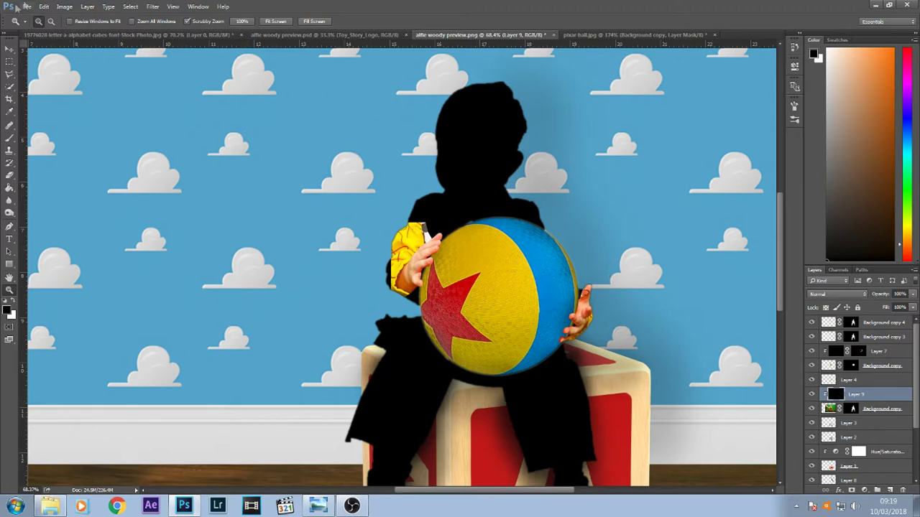
# Step: Add a hide-all layer mask to the black Layer 9
pyautogui.click(44, 6)
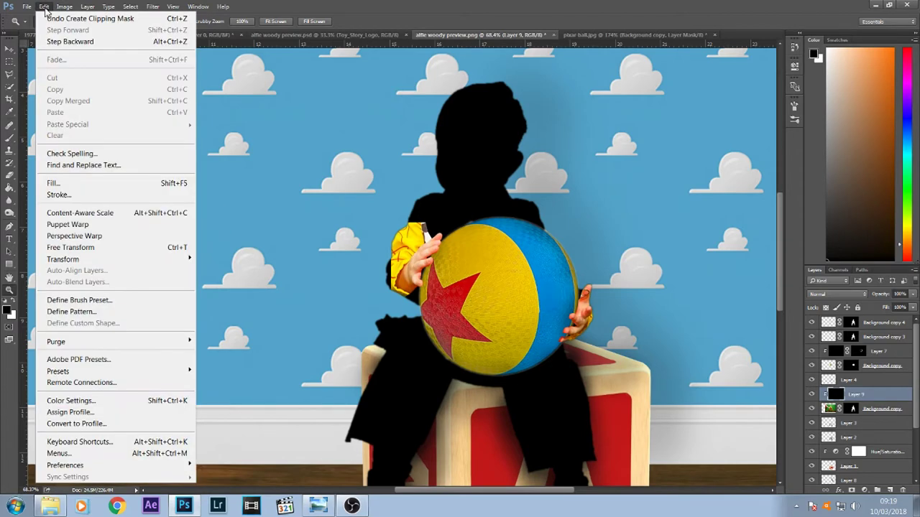
pyautogui.click(44, 7)
pyautogui.click(87, 7)
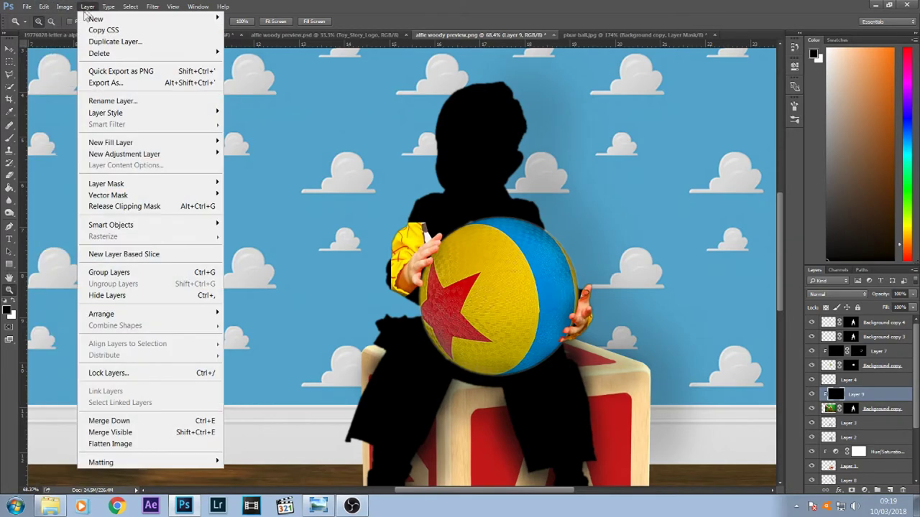
pyautogui.moveTo(189, 186)
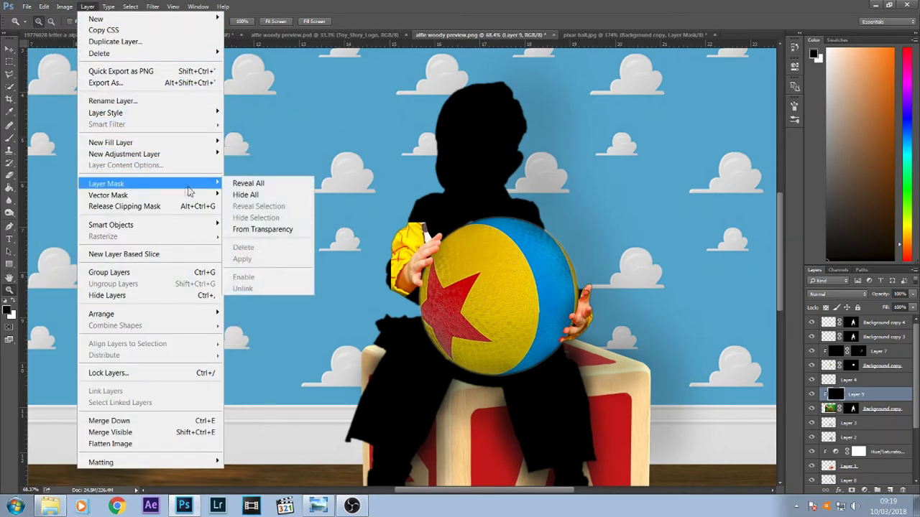
pyautogui.click(260, 195)
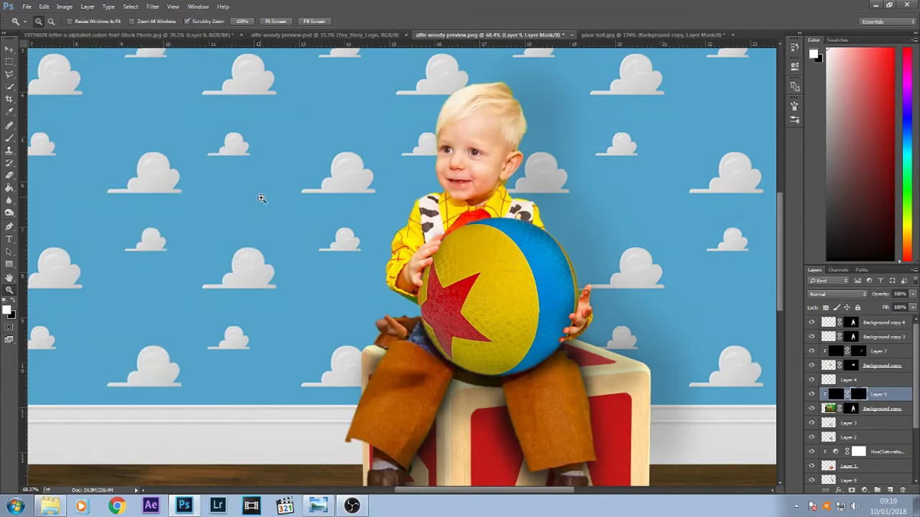
# Step: Paint white on Layer 9's mask with a soft 40% opacity brush to shade the boy's ball-hand side from head to leg
pyautogui.click(10, 138)
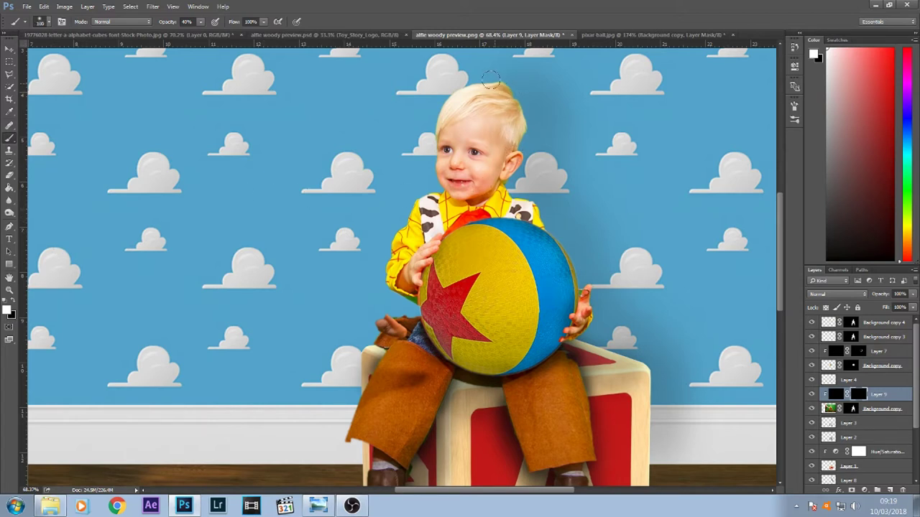
pyautogui.moveTo(503, 84)
pyautogui.mouseDown()
pyautogui.moveTo(522, 141)
pyautogui.moveTo(527, 125)
pyautogui.moveTo(514, 185)
pyautogui.moveTo(546, 215)
pyautogui.mouseUp()
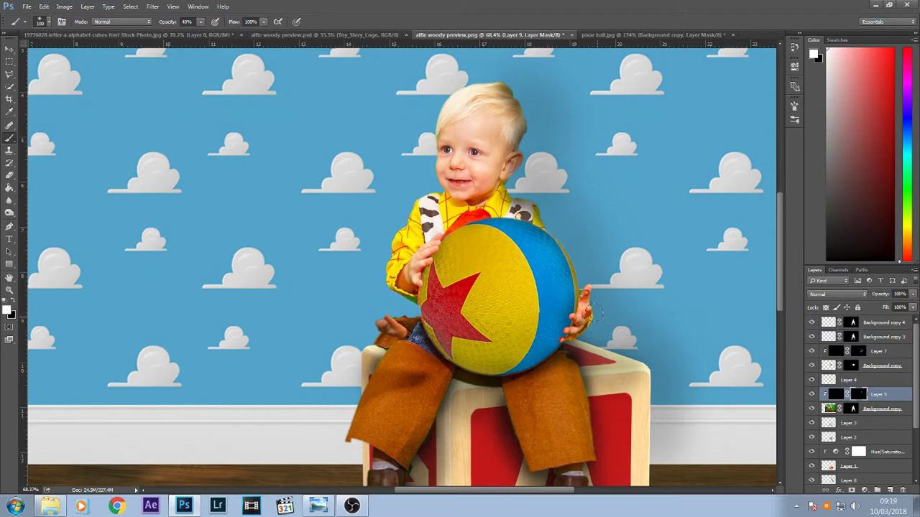
pyautogui.moveTo(597, 316)
pyautogui.mouseDown()
pyautogui.moveTo(575, 363)
pyautogui.moveTo(582, 378)
pyautogui.mouseUp()
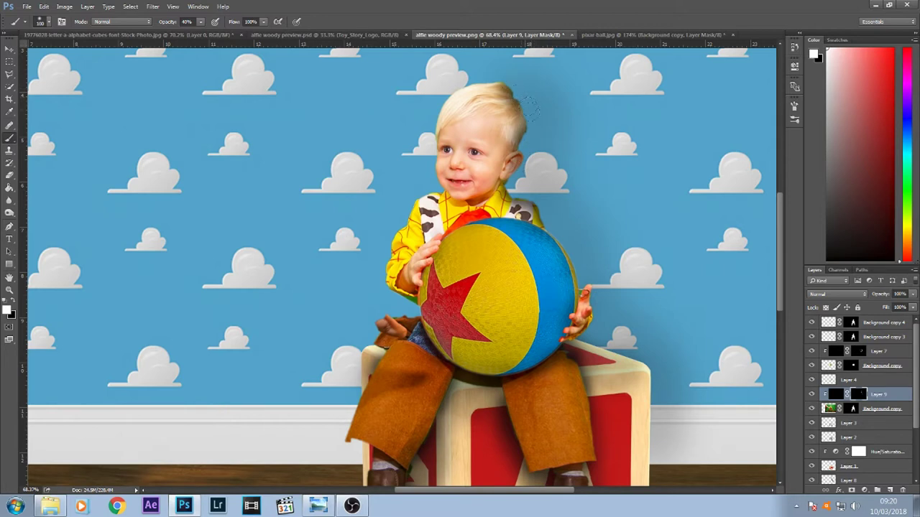
pyautogui.moveTo(536, 210); pyautogui.dragTo(534, 224)
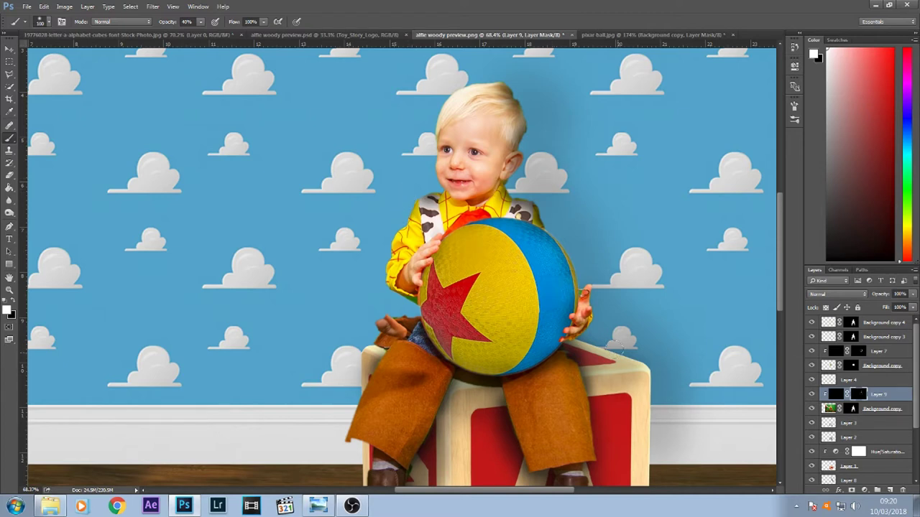
# Step: Set Layer 9's opacity to 40% and compare the boy with the shading hidden and shown
pyautogui.moveTo(914, 299); pyautogui.dragTo(888, 310)
pyautogui.click(812, 394)
pyautogui.click(812, 396)
pyautogui.click(913, 293)
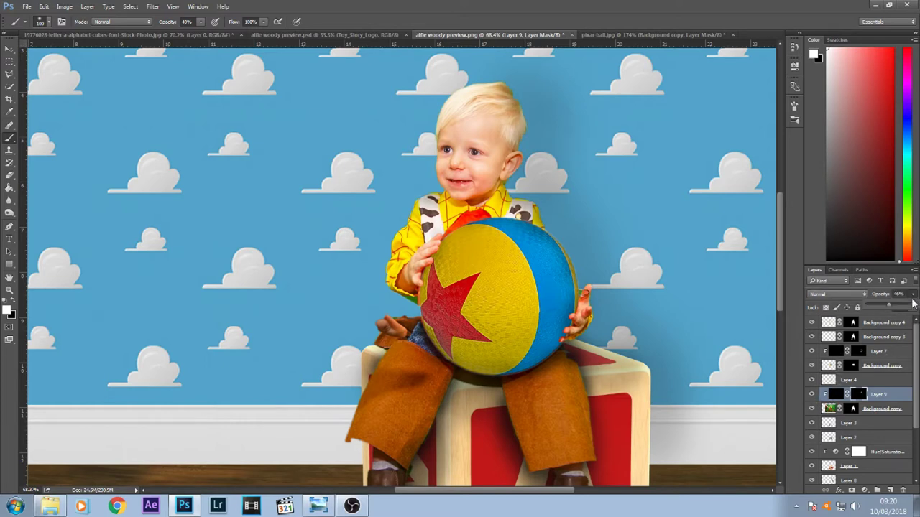
pyautogui.moveTo(896, 307); pyautogui.dragTo(880, 309)
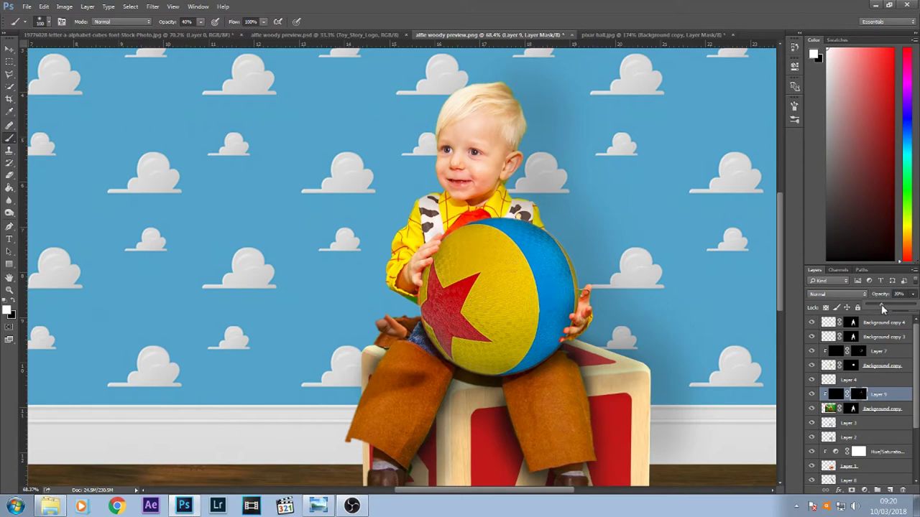
pyautogui.moveTo(884, 309); pyautogui.dragTo(887, 309)
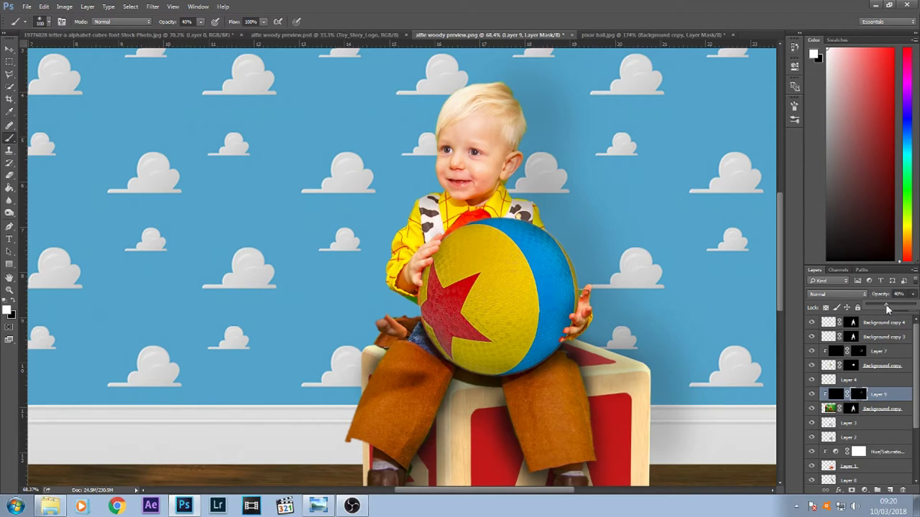
pyautogui.click(812, 396)
pyautogui.click(812, 395)
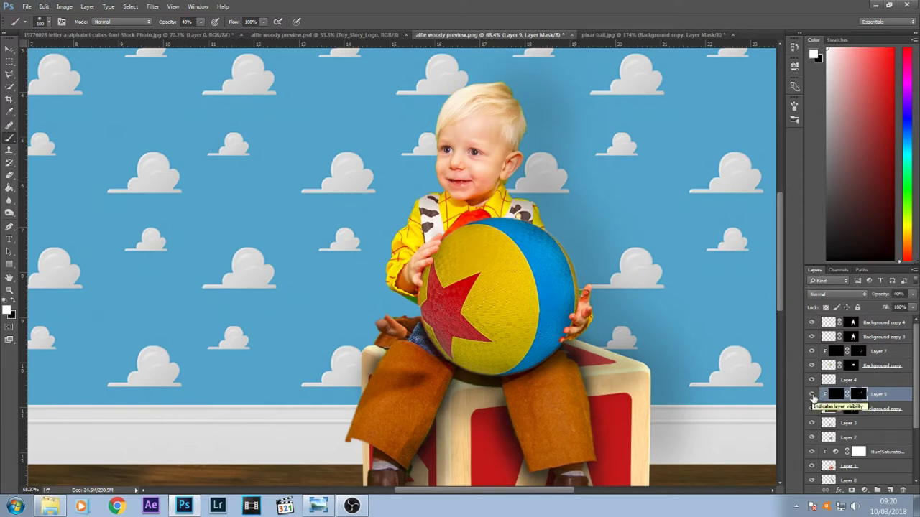
# Step: Examine the whole composite and review the layers that build it, from the top of the stack to the bottom
pyautogui.click(9, 291)
pyautogui.keyDown('alt'); pyautogui.click(273, 322); pyautogui.keyUp('alt')
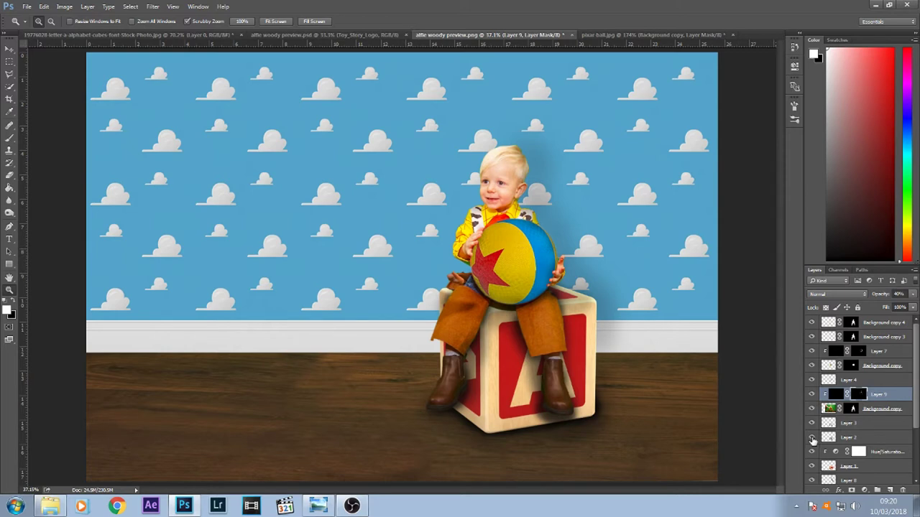
pyautogui.moveTo(812, 437)
pyautogui.mouseDown()
pyautogui.moveTo(812, 395)
pyautogui.moveTo(815, 482)
pyautogui.mouseUp()
pyautogui.click(812, 379)
pyautogui.click(812, 351)
pyautogui.scroll(-1, 810, 365)
pyautogui.click(810, 365)
pyautogui.scroll(-1, 810, 365)
pyautogui.scroll(-3, 819, 460)
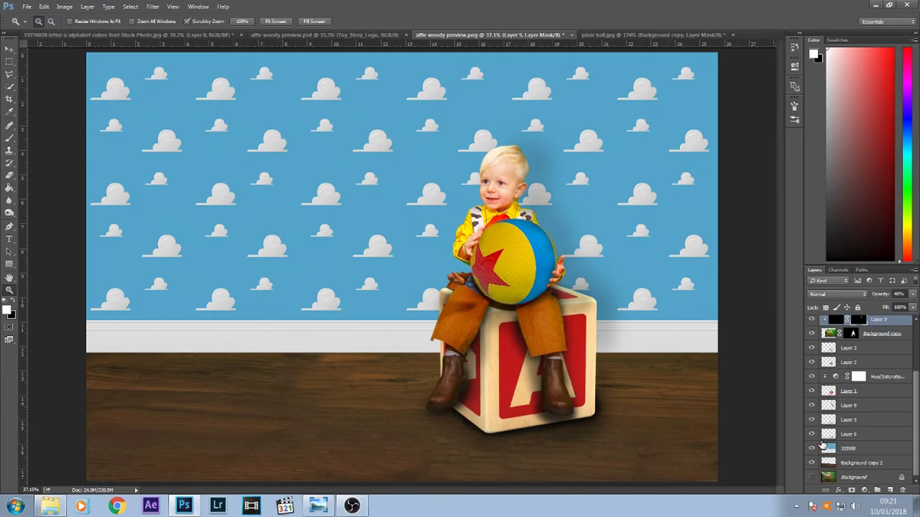
pyautogui.scroll(5, 833, 450)
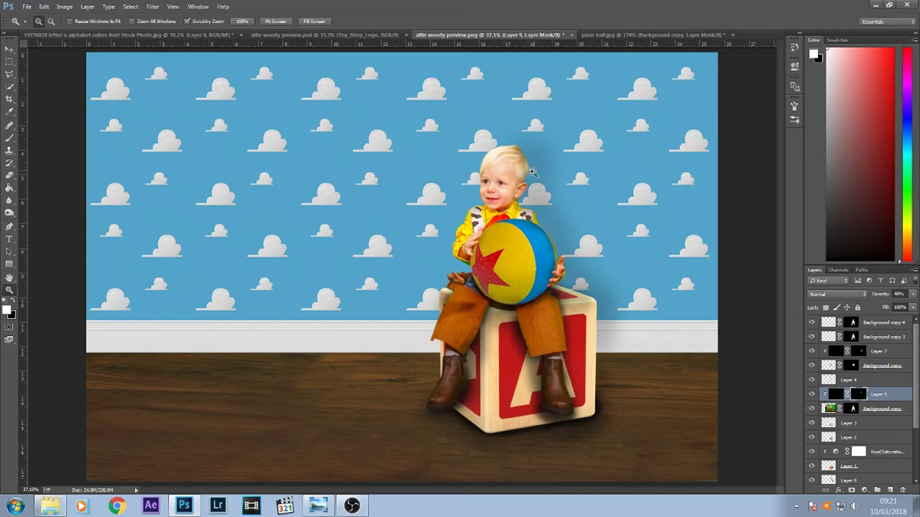
# Step: Compare the original Background photo on its own with the full composite, then show all composite layers again
pyautogui.scroll(-3, 850, 401)
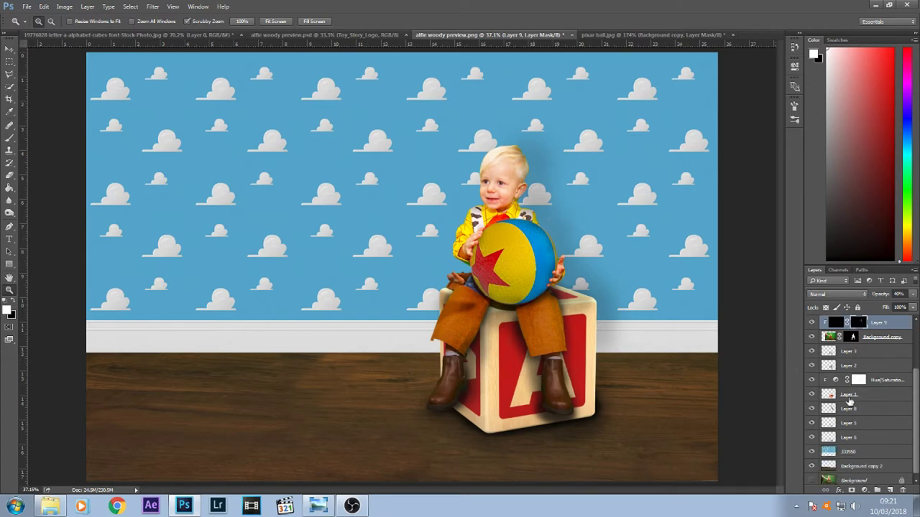
pyautogui.keyDown('alt'); pyautogui.click(812, 463); pyautogui.keyUp('alt')
pyautogui.keyDown('alt'); pyautogui.click(812, 477); pyautogui.keyUp('alt')
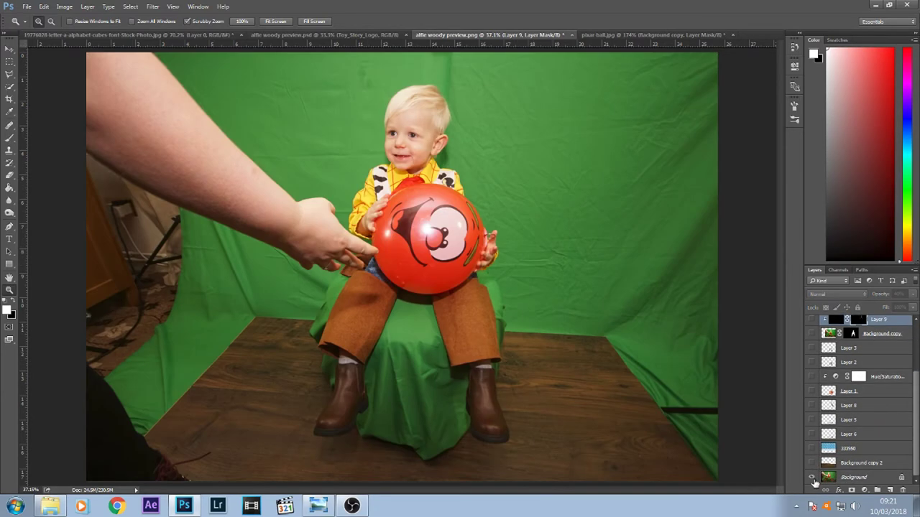
pyautogui.moveTo(812, 466); pyautogui.dragTo(810, 312)
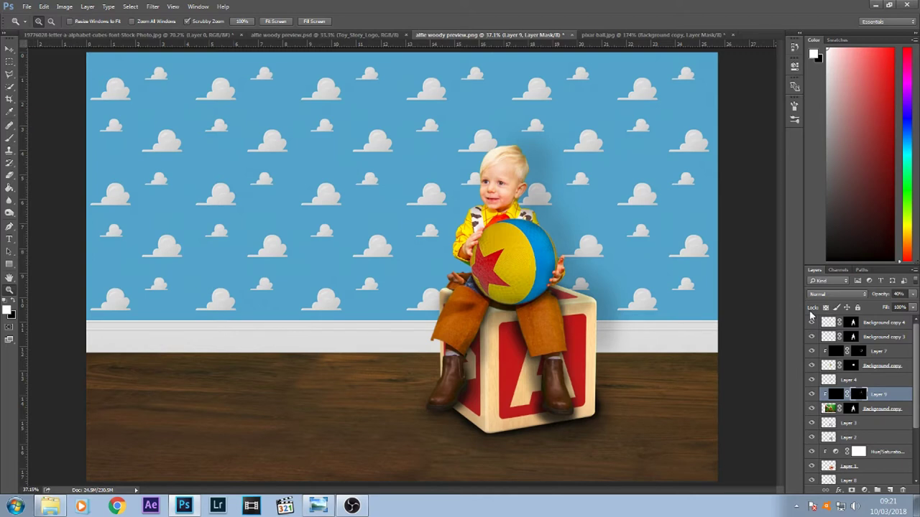
# Step: Stamp all visible layers into a new layer above Background copy 4, keeping the originals, and check it by toggling its visibility
pyautogui.click(885, 325)
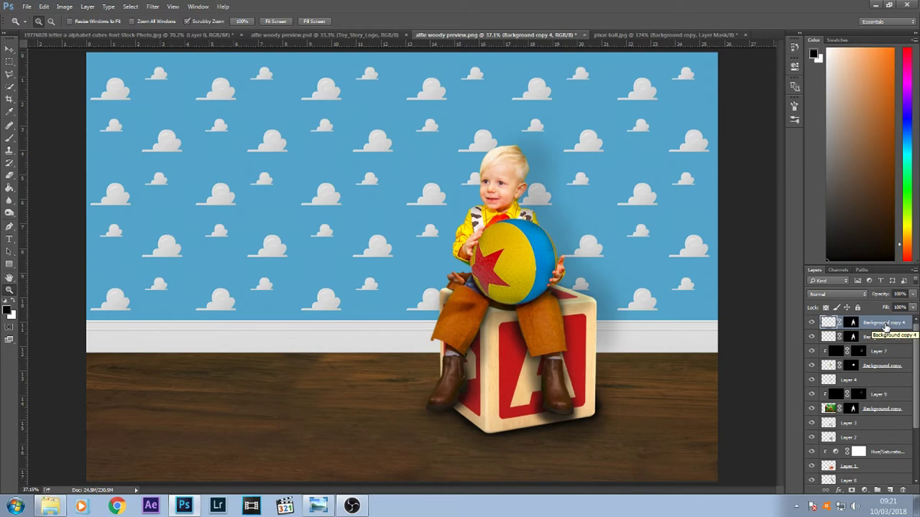
pyautogui.rightClick(885, 327)
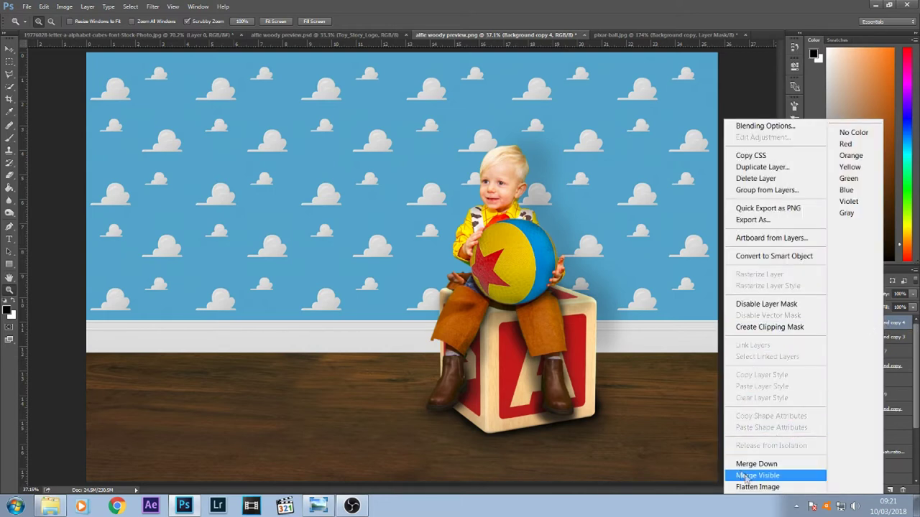
pyautogui.click(781, 478)
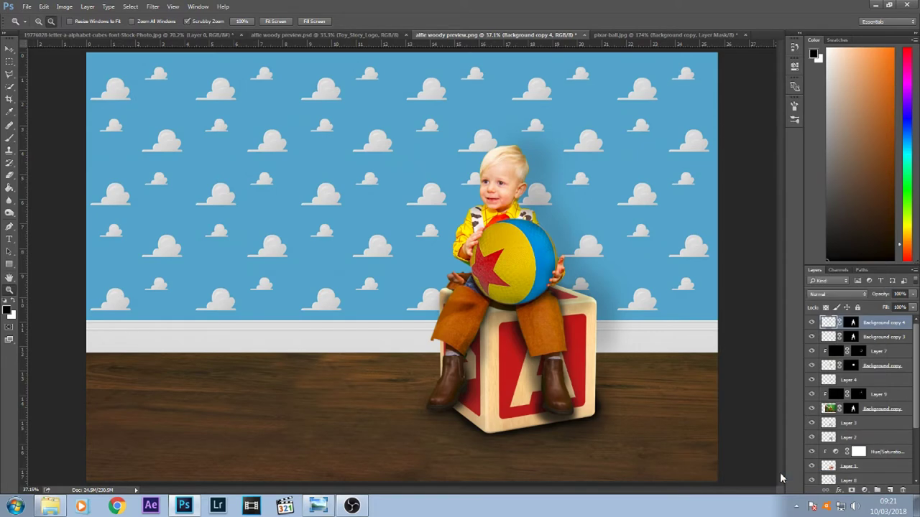
pyautogui.rightClick(868, 328)
pyautogui.press('Escape')
pyautogui.hotkey('ctrl', '-')
pyautogui.rightClick(873, 322)
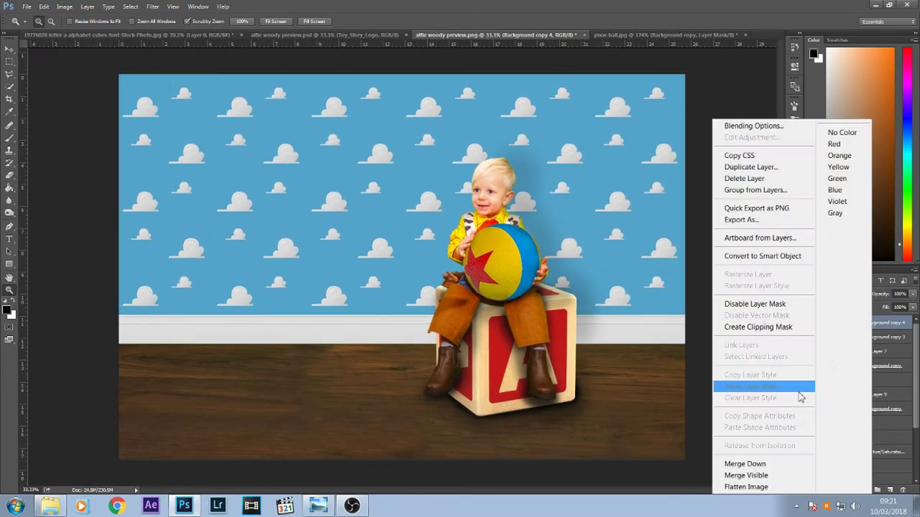
pyautogui.keyDown('alt'); pyautogui.click(748, 475); pyautogui.keyUp('alt')
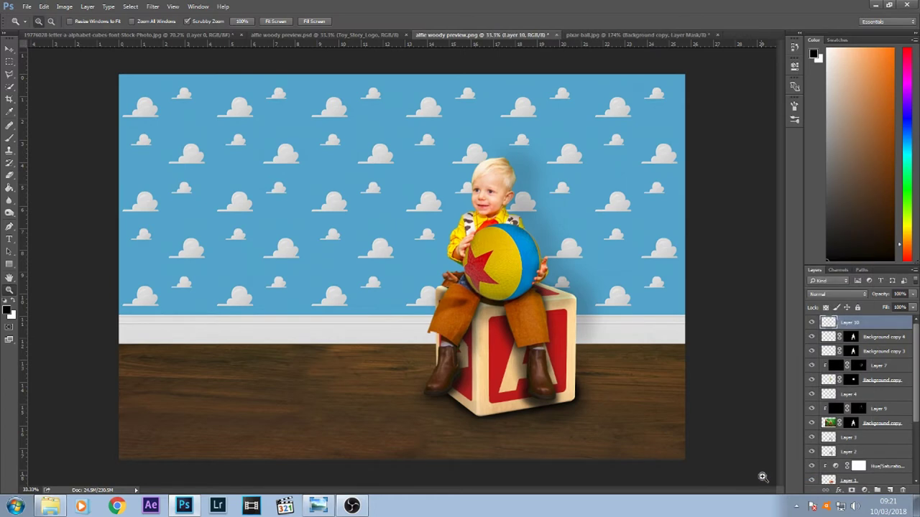
pyautogui.click(812, 323)
pyautogui.click(811, 322)
pyautogui.moveTo(856, 328)
pyautogui.mouseDown()
pyautogui.moveTo(863, 436)
pyautogui.moveTo(854, 491)
pyautogui.moveTo(850, 325)
pyautogui.mouseUp()
# Step: In the Camera Raw Filter, set Vibrance +22, Exposure +0.10 and Whites +7, lower Blacks slightly, and compare with the preview off
pyautogui.click(153, 6)
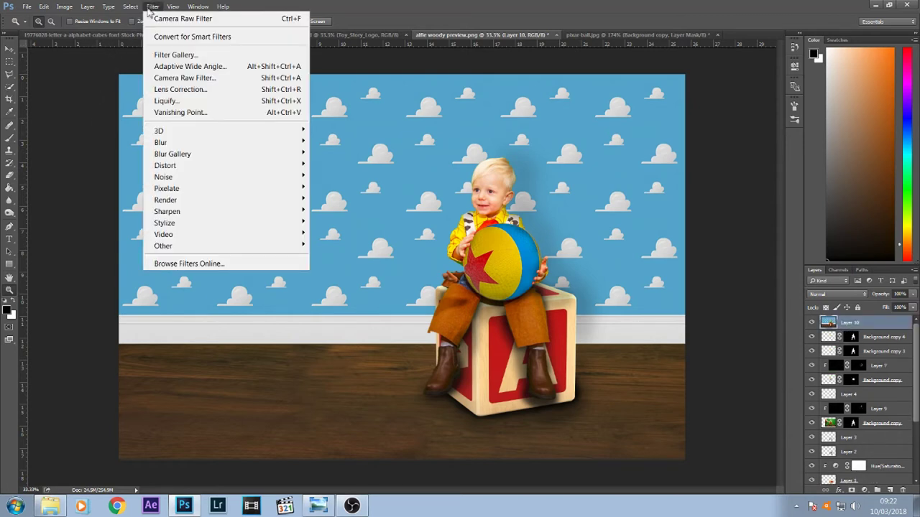
pyautogui.click(165, 78)
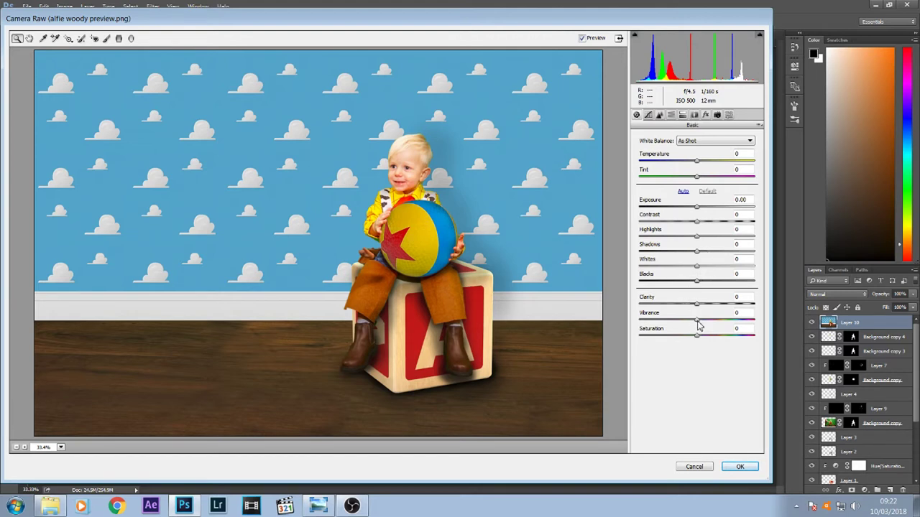
pyautogui.moveTo(702, 322); pyautogui.dragTo(709, 322)
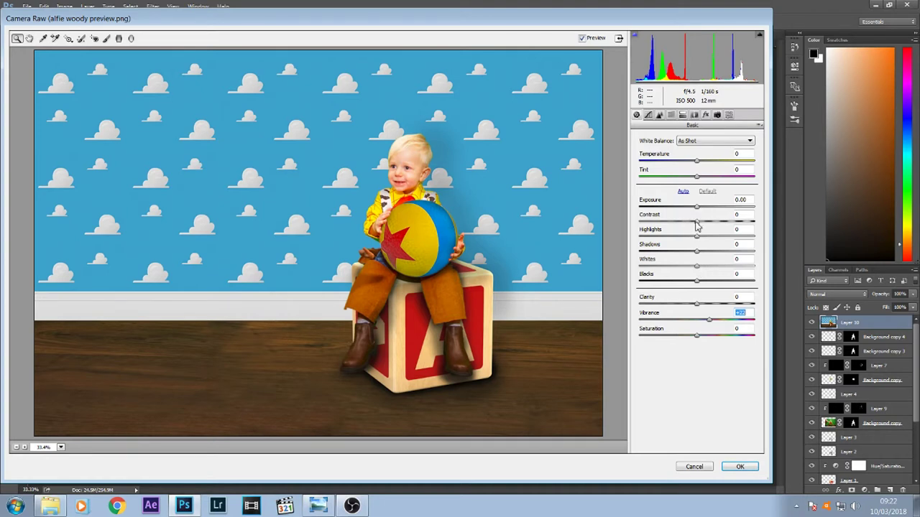
pyautogui.moveTo(697, 208); pyautogui.dragTo(698, 210)
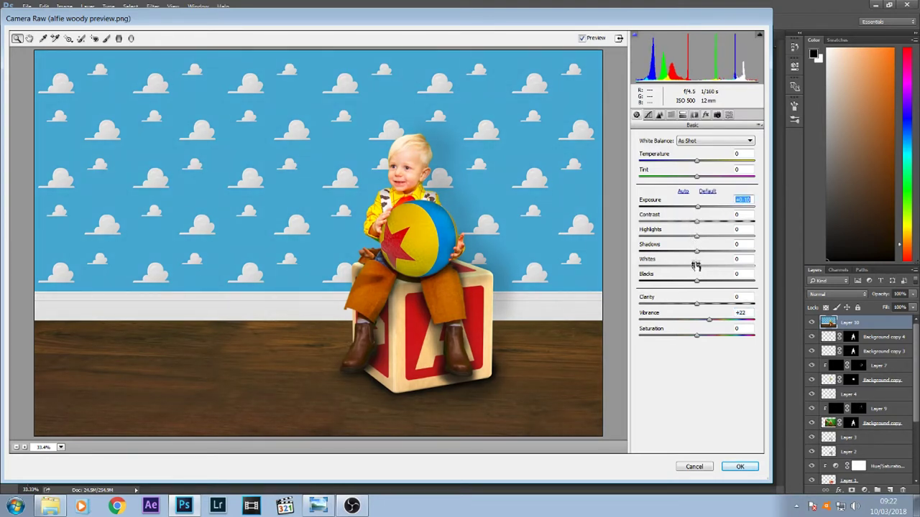
pyautogui.moveTo(699, 271); pyautogui.dragTo(695, 285)
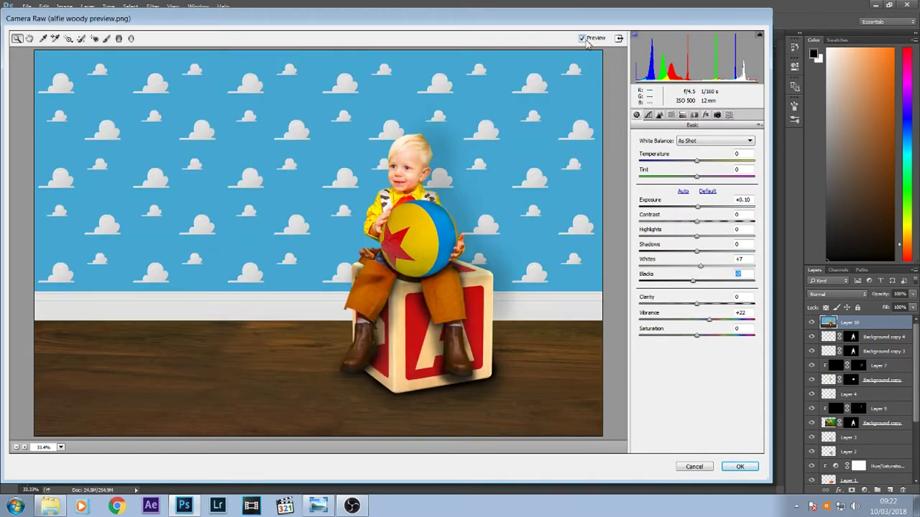
pyautogui.click(582, 38)
pyautogui.click(582, 39)
# Step: Raise the Oranges luminance to about +10 in the HSL adjustments to brighten the boy's skin
pyautogui.click(671, 115)
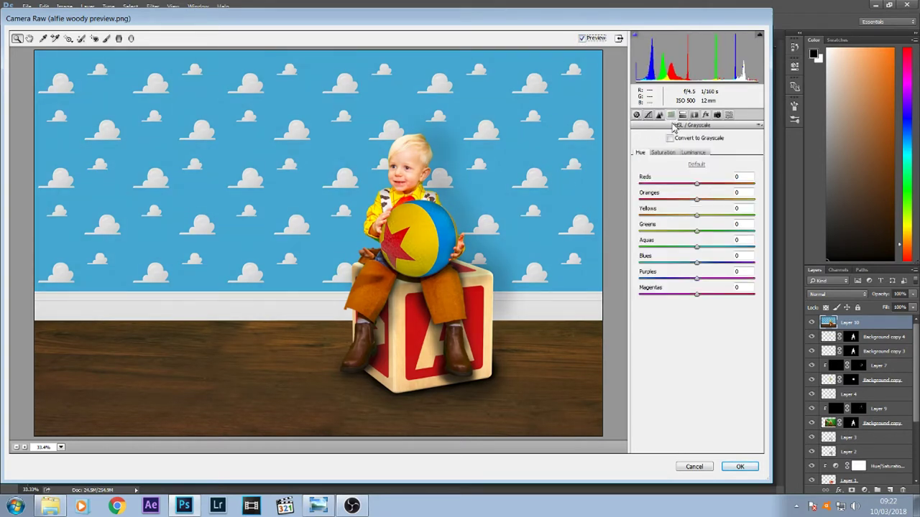
pyautogui.click(663, 154)
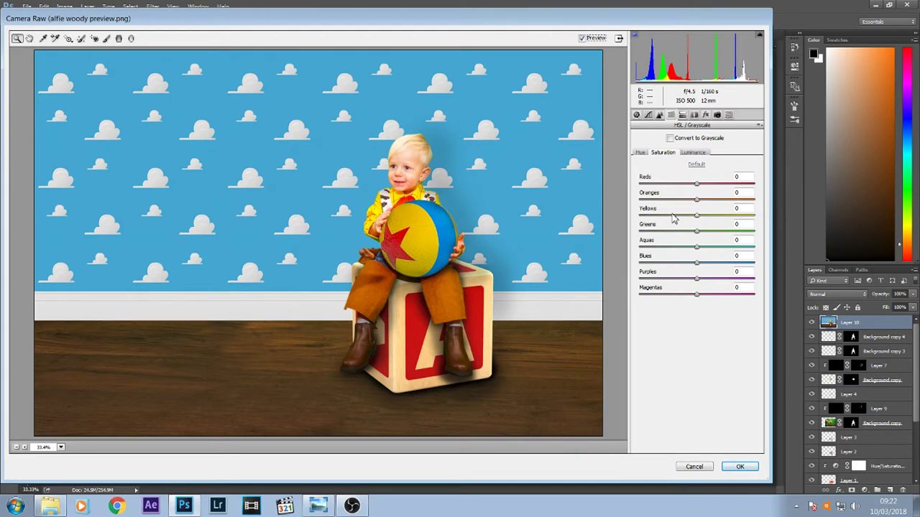
pyautogui.click(701, 154)
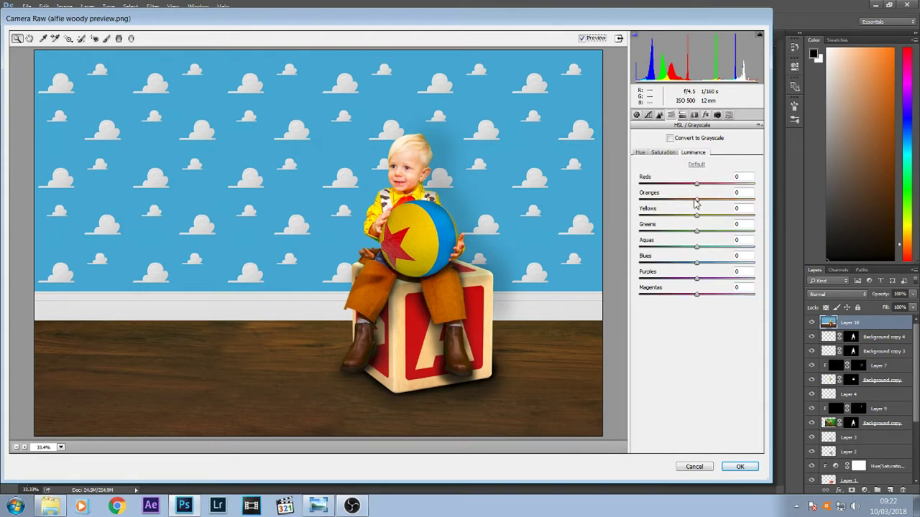
pyautogui.moveTo(696, 201); pyautogui.dragTo(704, 200)
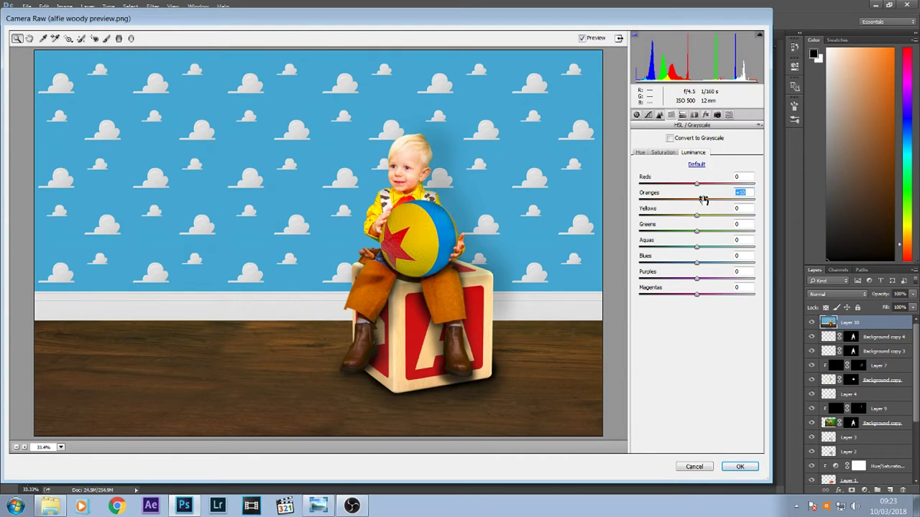
pyautogui.click(636, 115)
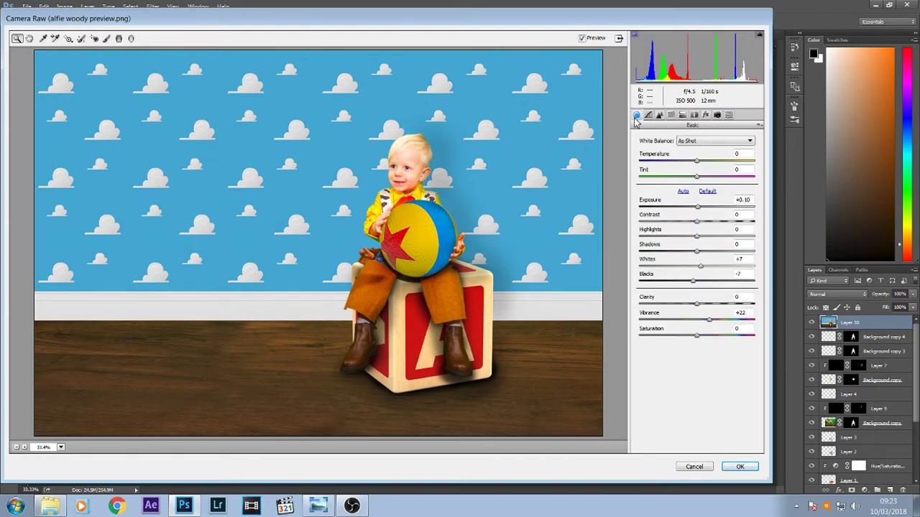
# Step: Brighten the wooden floor by painting over it with the Adjustment Brush at Exposure +0.50
pyautogui.click(107, 39)
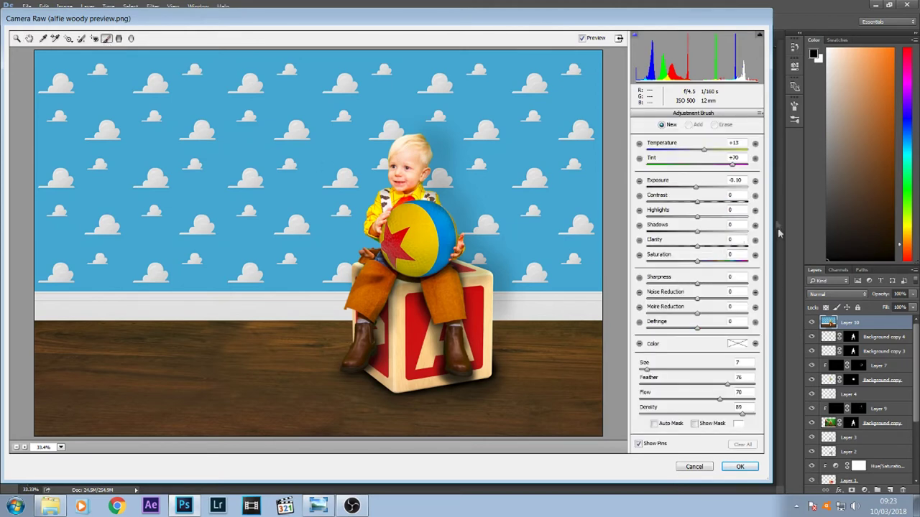
pyautogui.click(755, 180)
pyautogui.click(512, 332)
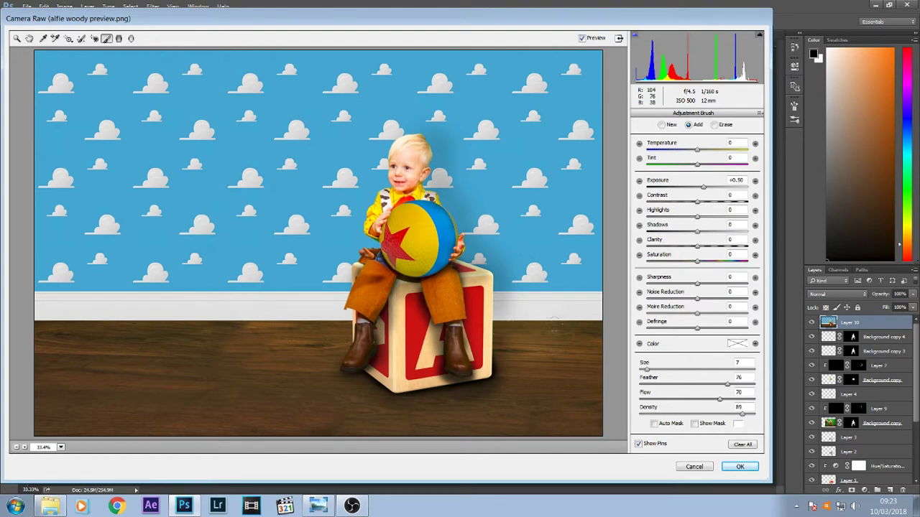
pyautogui.moveTo(595, 354)
pyautogui.mouseDown()
pyautogui.moveTo(568, 388)
pyautogui.moveTo(446, 400)
pyautogui.moveTo(391, 423)
pyautogui.moveTo(298, 409)
pyautogui.moveTo(277, 388)
pyautogui.moveTo(306, 331)
pyautogui.moveTo(47, 338)
pyautogui.moveTo(230, 396)
pyautogui.moveTo(119, 403)
pyautogui.moveTo(277, 431)
pyautogui.mouseUp()
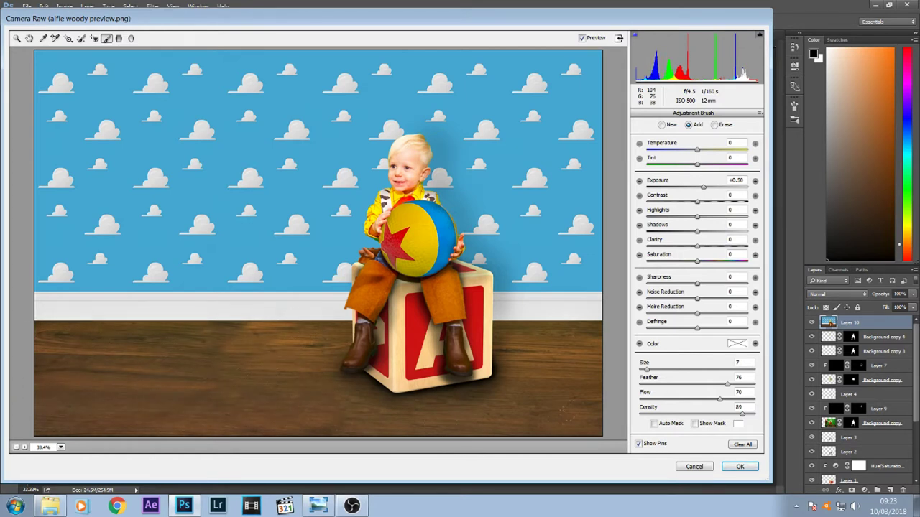
# Step: Increase the floor brush's Exposure to about +0.70, compare with the preview off, and leave the brush
pyautogui.click(703, 187)
pyautogui.moveTo(708, 191); pyautogui.dragTo(710, 191)
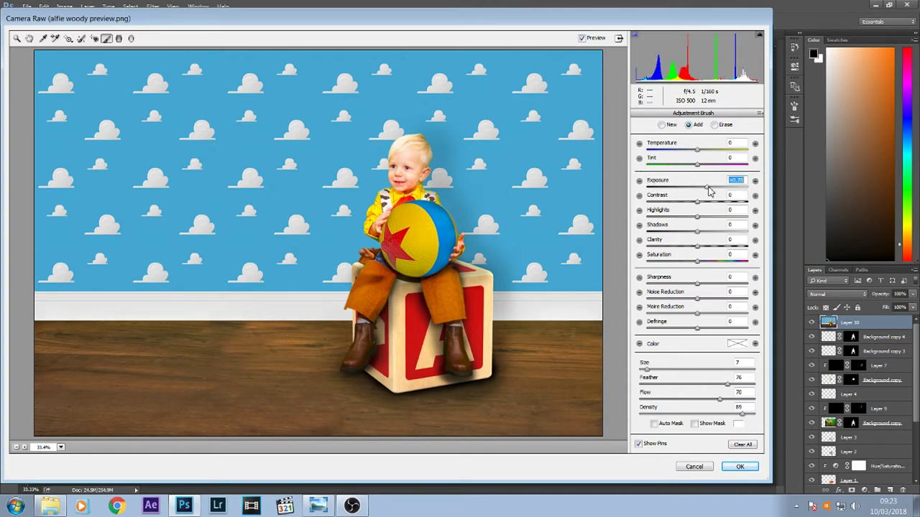
pyautogui.click(585, 40)
pyautogui.click(586, 40)
pyautogui.press('z')
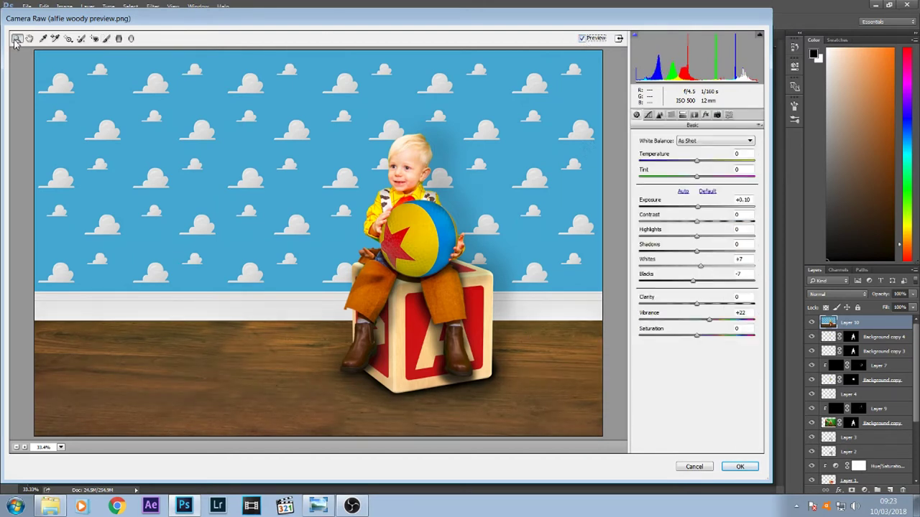
# Step: Raise the Blues saturation to about +12 to strengthen the wallpaper colour
pyautogui.click(672, 117)
pyautogui.click(663, 152)
pyautogui.moveTo(697, 264)
pyautogui.mouseDown()
pyautogui.moveTo(705, 265)
pyautogui.moveTo(686, 265)
pyautogui.moveTo(707, 267)
pyautogui.mouseUp()
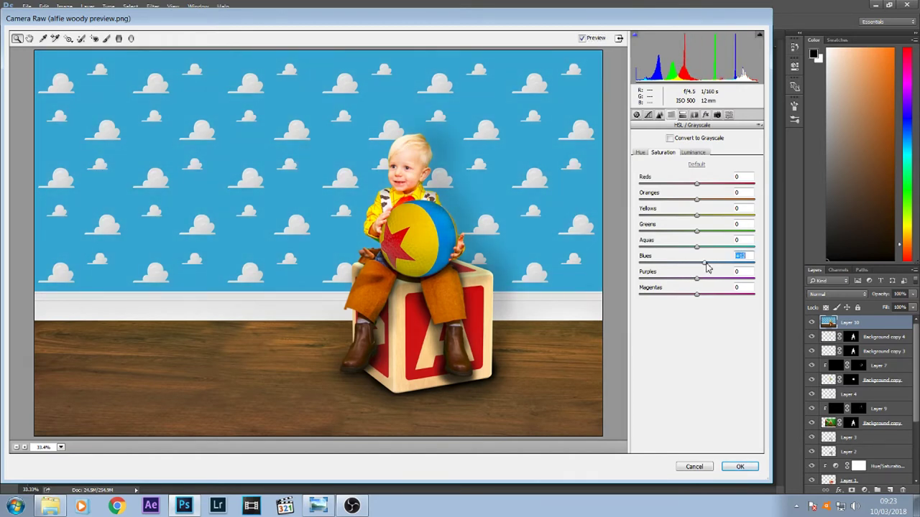
# Step: Lower the Highlights to -15 while checking the boy's face up close, and return to the whole image
pyautogui.click(636, 116)
pyautogui.click(486, 292)
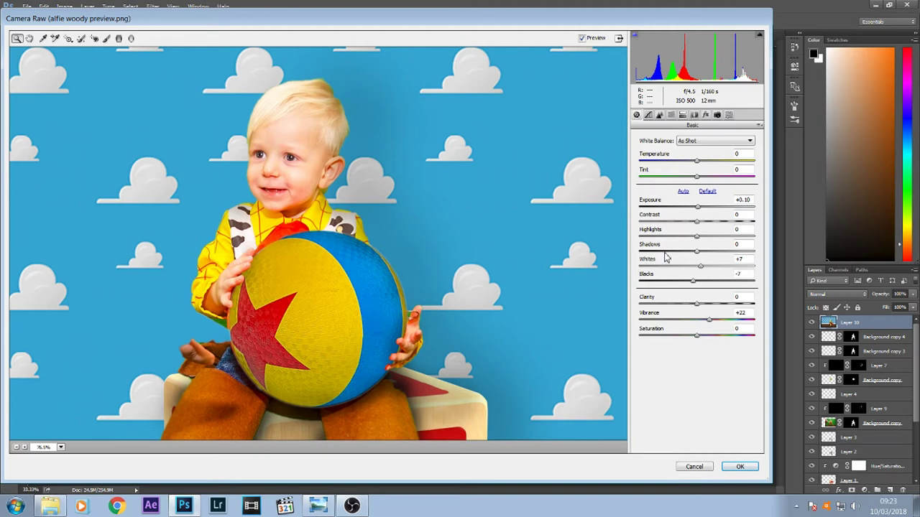
pyautogui.moveTo(696, 240); pyautogui.dragTo(689, 240)
pyautogui.rightClick(259, 190)
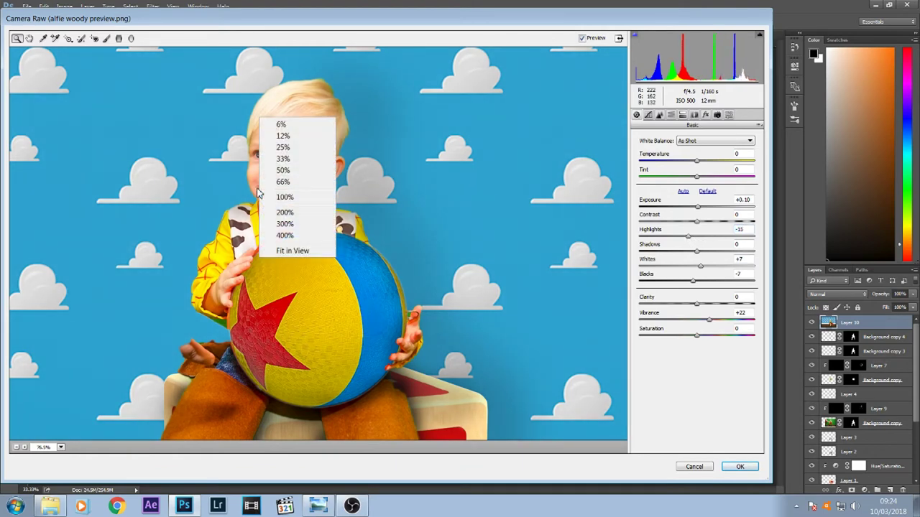
pyautogui.click(268, 253)
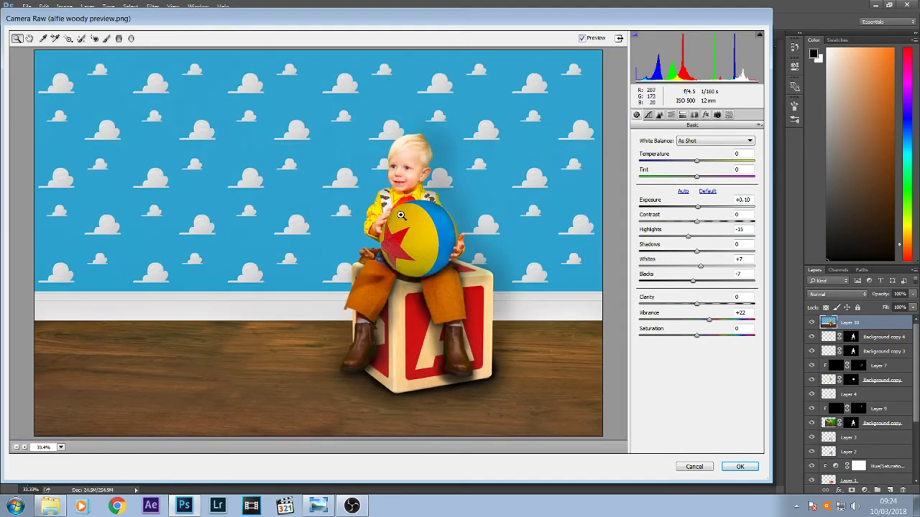
# Step: Cool the image to Temperature -5 and set Contrast +2 and Exposure +0.15
pyautogui.click(696, 160)
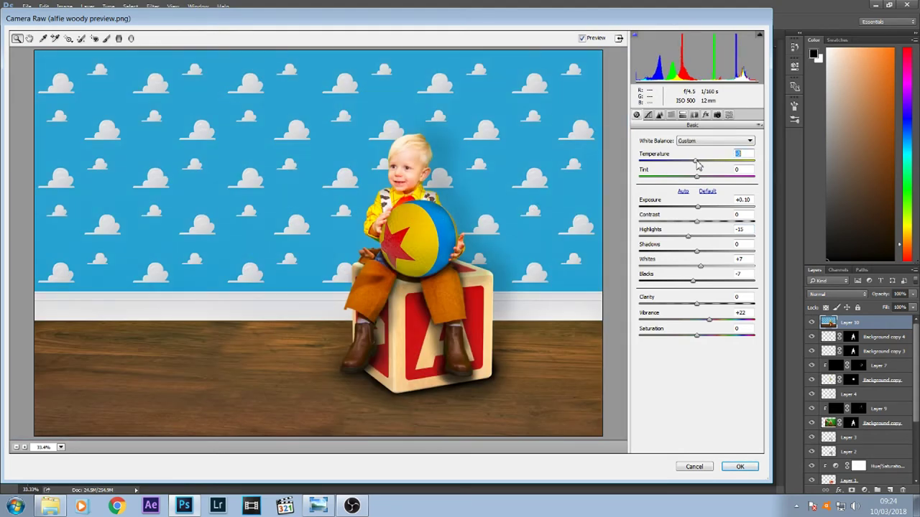
pyautogui.moveTo(697, 165); pyautogui.dragTo(700, 165)
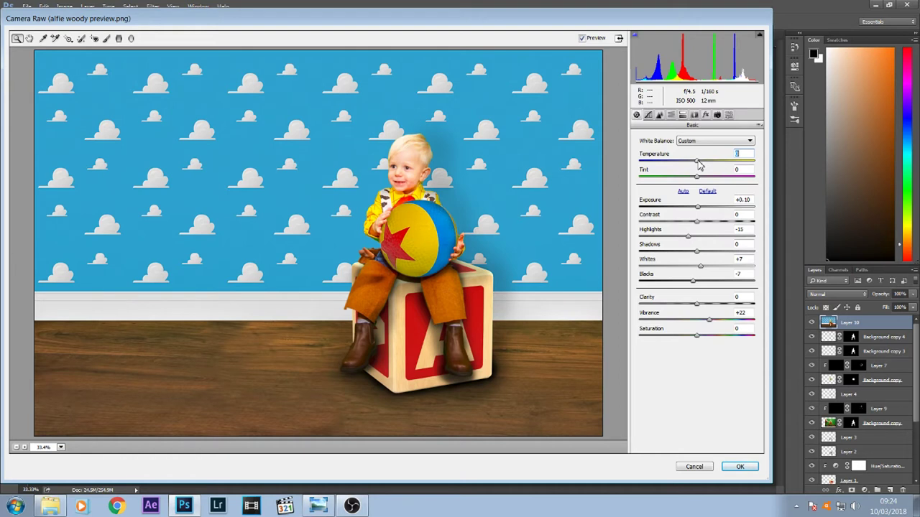
pyautogui.moveTo(699, 165); pyautogui.dragTo(695, 166)
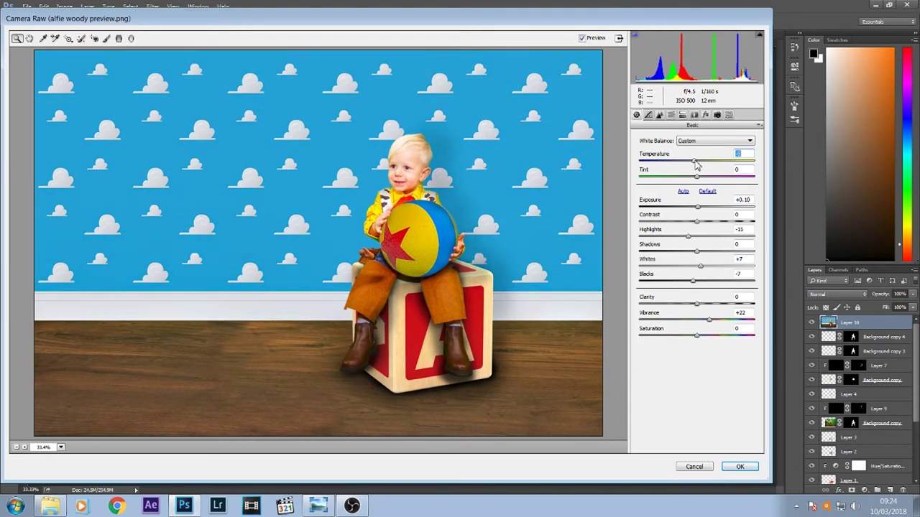
pyautogui.moveTo(697, 207); pyautogui.dragTo(699, 208)
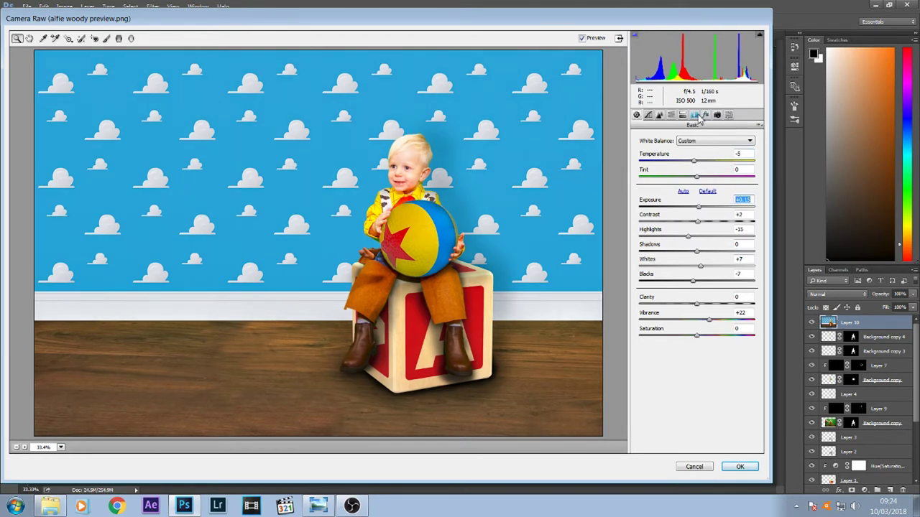
# Step: Add a post-crop vignette, try Amount -30 against the preview off, and soften it to about -19
pyautogui.click(695, 115)
pyautogui.click(706, 115)
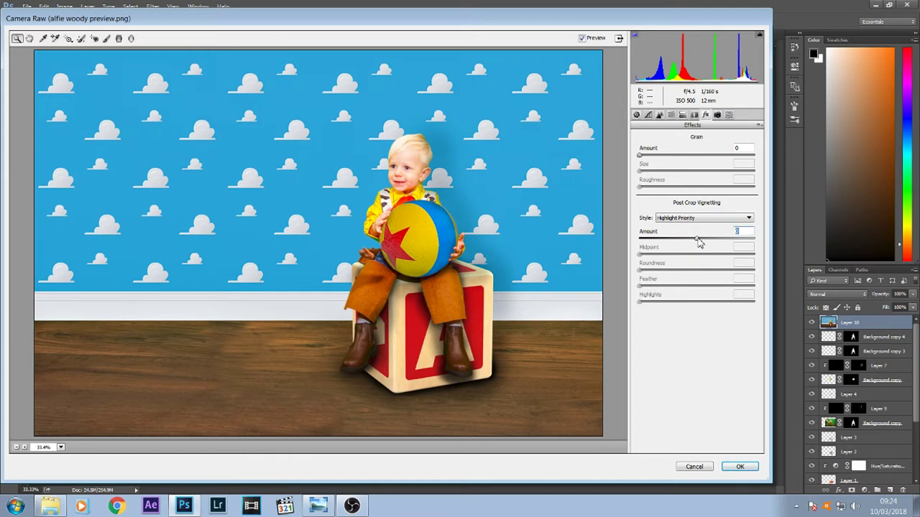
pyautogui.moveTo(697, 242); pyautogui.dragTo(685, 243)
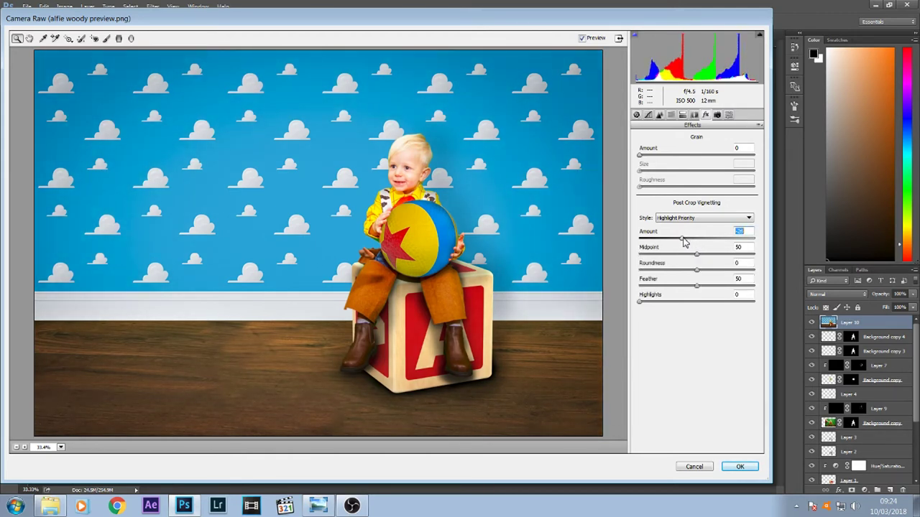
pyautogui.moveTo(684, 243); pyautogui.dragTo(681, 242)
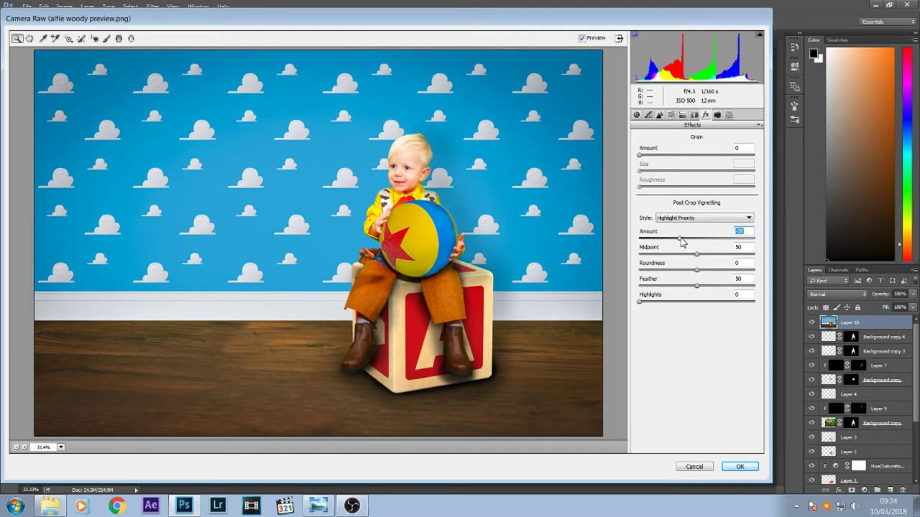
pyautogui.click(582, 38)
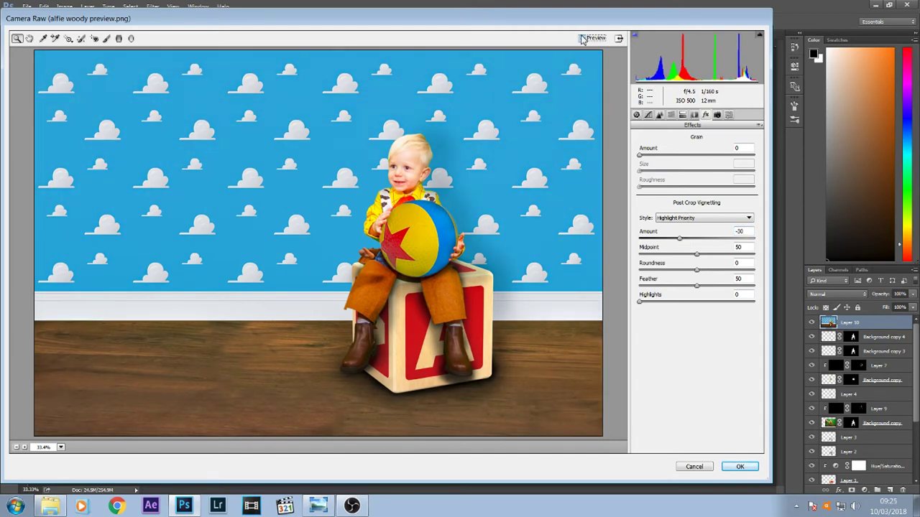
pyautogui.click(583, 39)
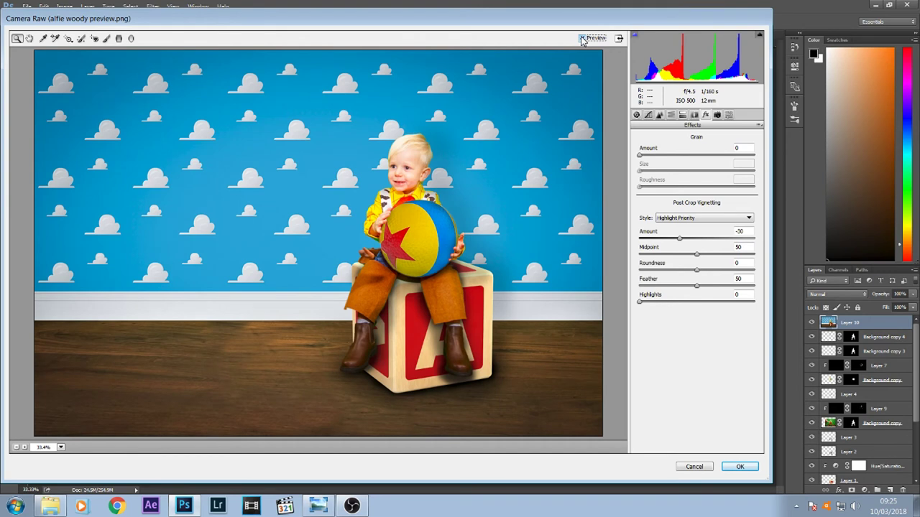
pyautogui.moveTo(682, 240); pyautogui.dragTo(687, 243)
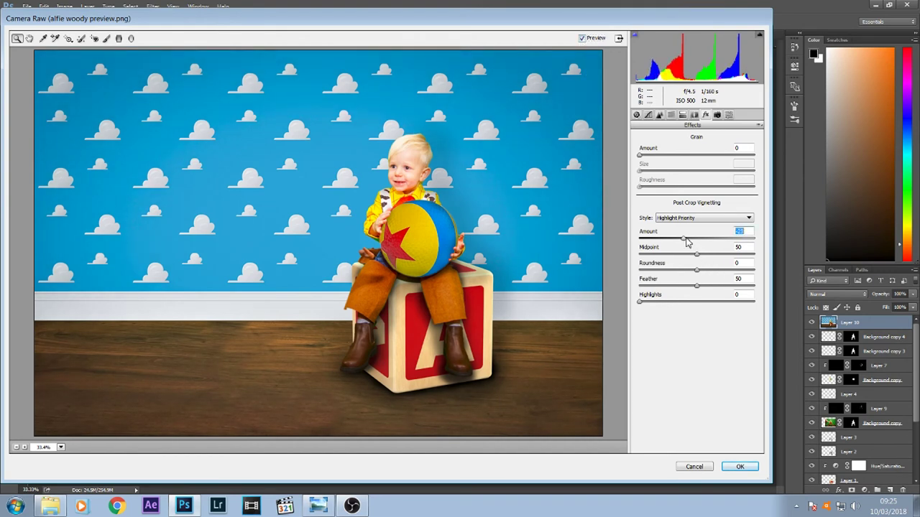
pyautogui.moveTo(687, 243); pyautogui.dragTo(689, 243)
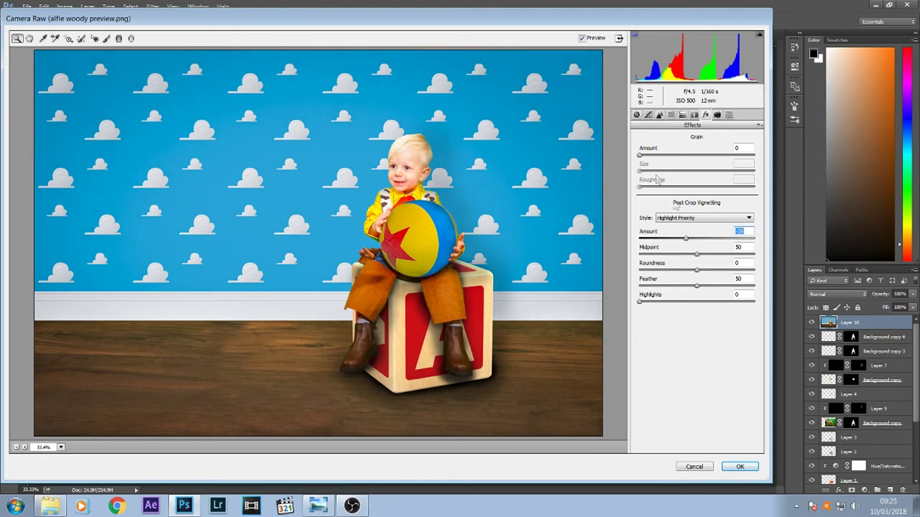
# Step: Raise the overall Exposure to +0.30 and apply the Camera Raw grading to Layer 10
pyautogui.click(636, 116)
pyautogui.moveTo(688, 202); pyautogui.dragTo(698, 207)
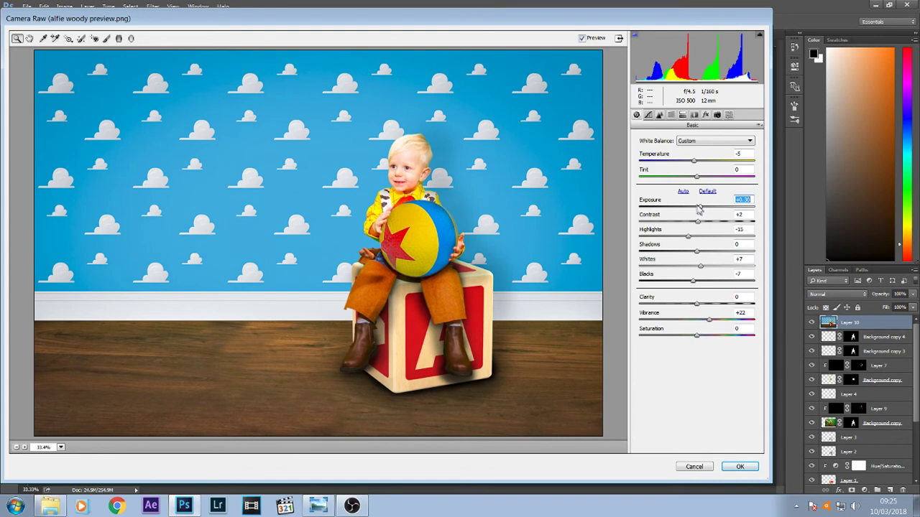
pyautogui.click(739, 467)
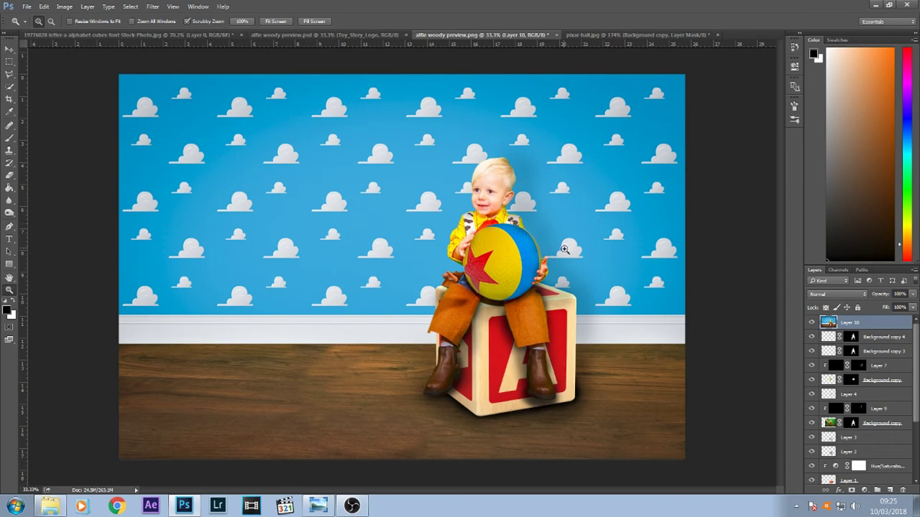
# Step: Compare the image with and without the graded Layer 10, leaving the layer visible
pyautogui.click(812, 323)
pyautogui.click(812, 323)
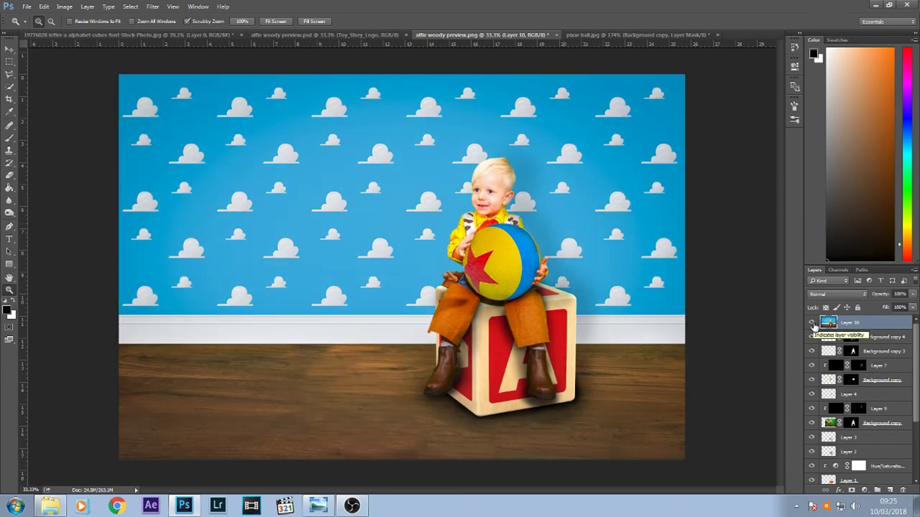
pyautogui.click(812, 323)
pyautogui.click(812, 324)
pyautogui.click(812, 324)
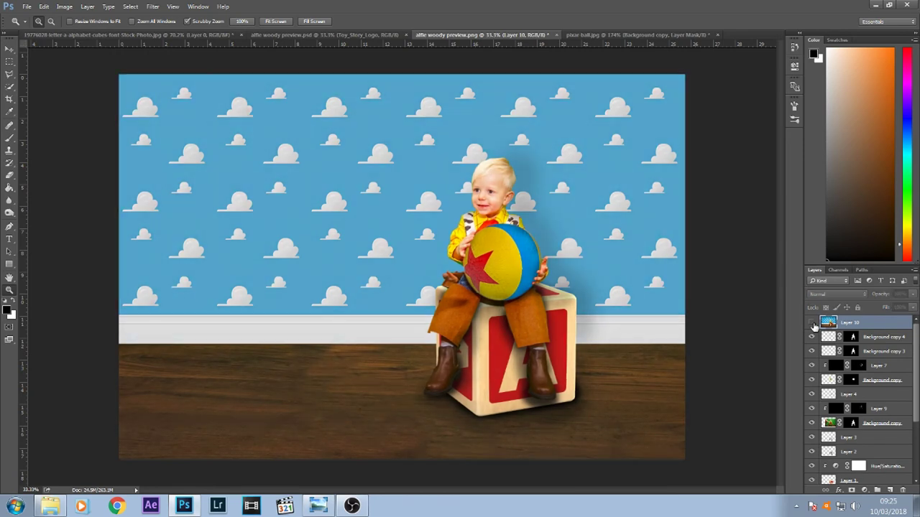
pyautogui.click(812, 324)
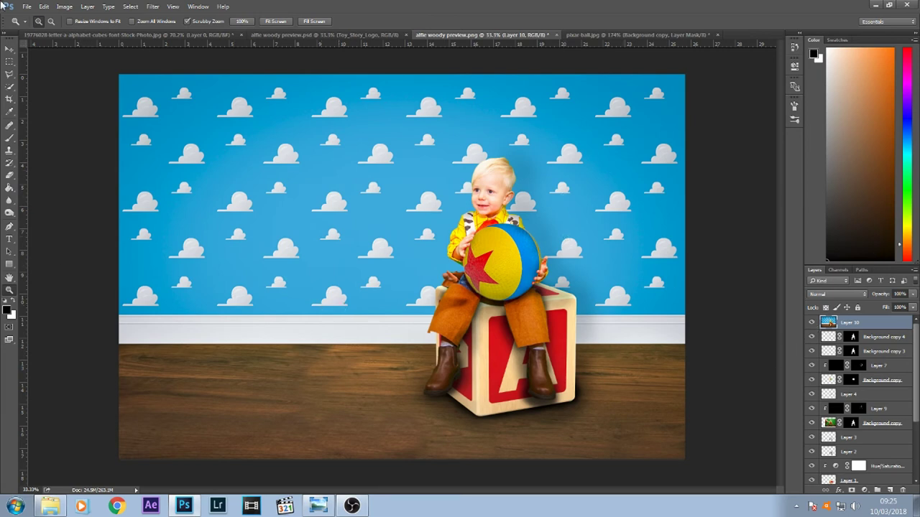
# Step: Place the Toy_Story_Logo file from the woody project folder into the alfie woody preview composite
pyautogui.click(11, 52)
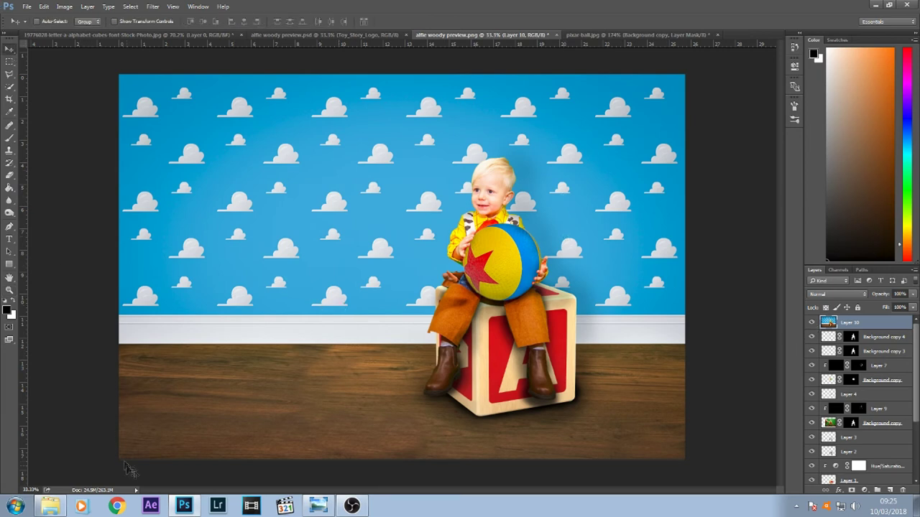
pyautogui.click(52, 507)
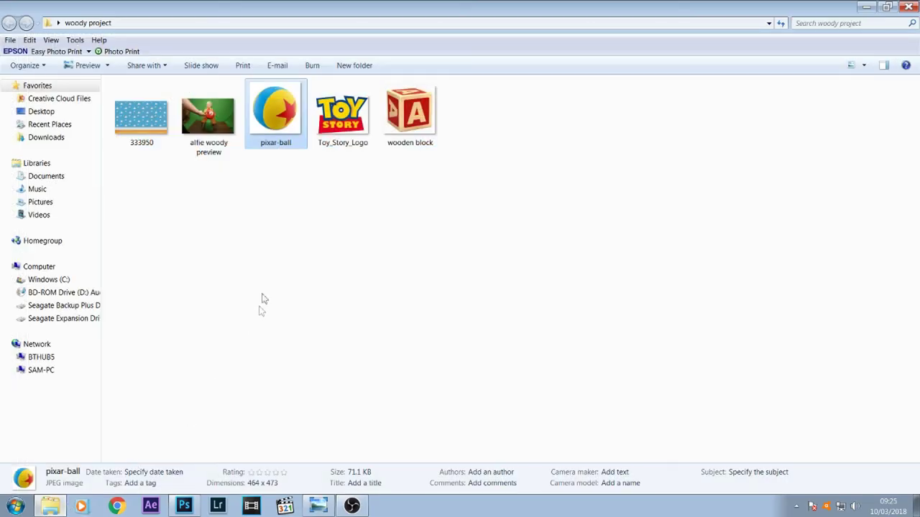
pyautogui.click(345, 127)
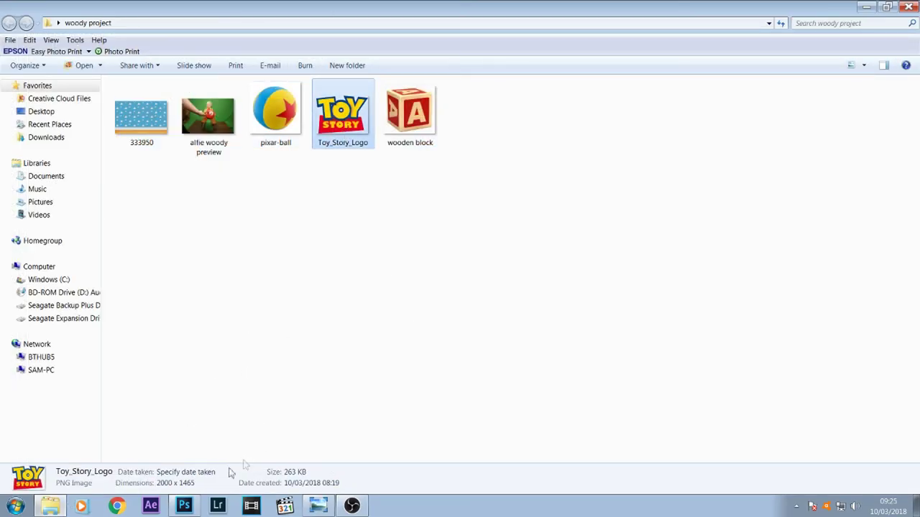
pyautogui.moveTo(188, 509); pyautogui.dragTo(287, 236)
pyautogui.moveTo(291, 203); pyautogui.dragTo(300, 213)
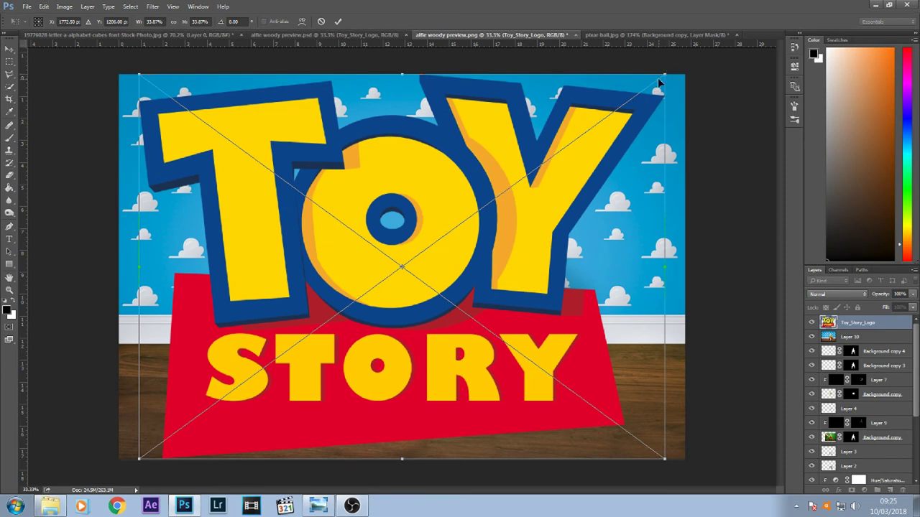
# Step: Scale the logo to about 11%, rotate it about -8.6°, and position it on the wallpaper beside the boy
pyautogui.moveTo(664, 75); pyautogui.dragTo(346, 278)
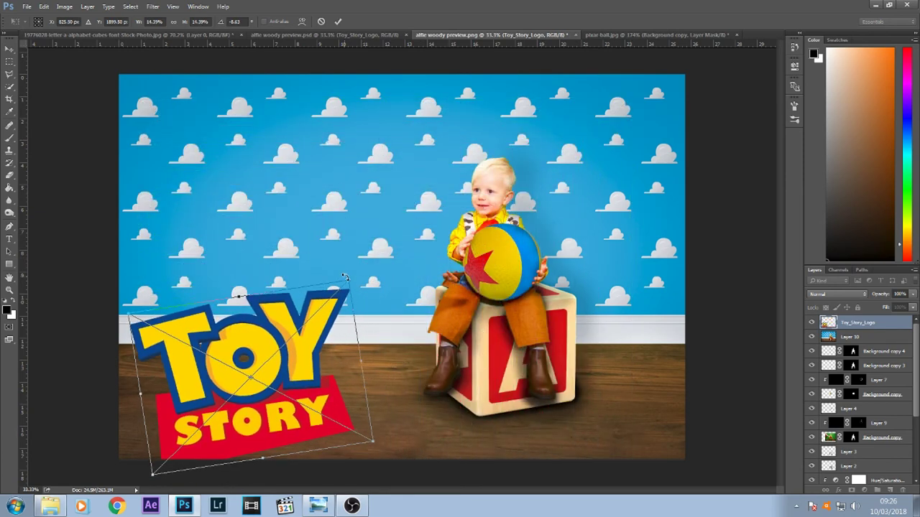
pyautogui.moveTo(303, 253); pyautogui.dragTo(321, 144)
pyautogui.moveTo(278, 175); pyautogui.dragTo(296, 152)
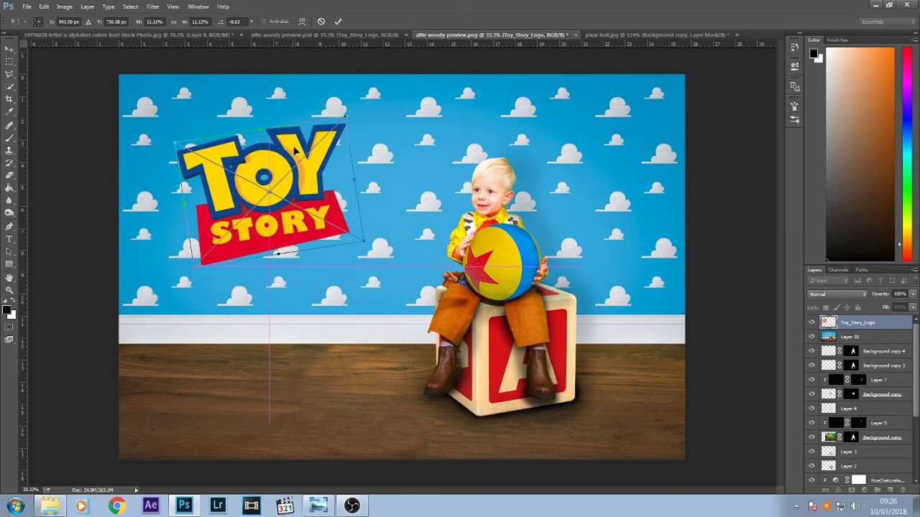
pyautogui.click(338, 22)
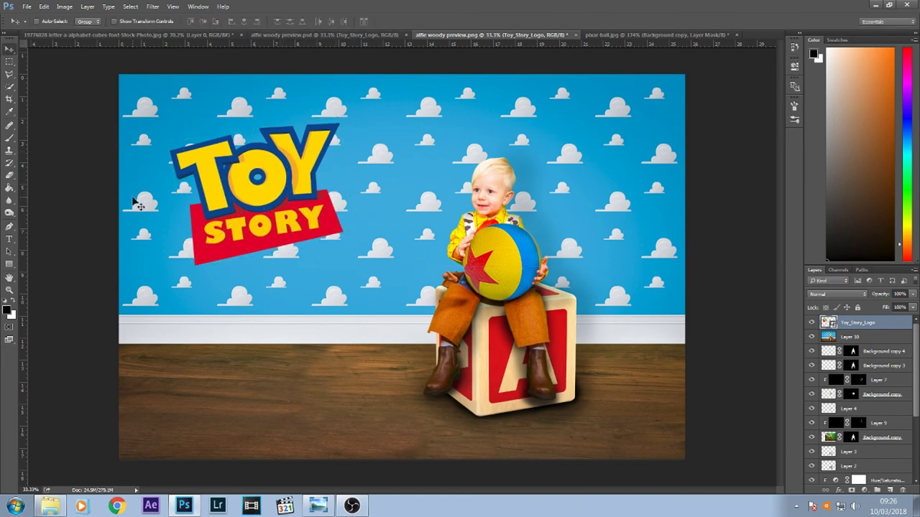